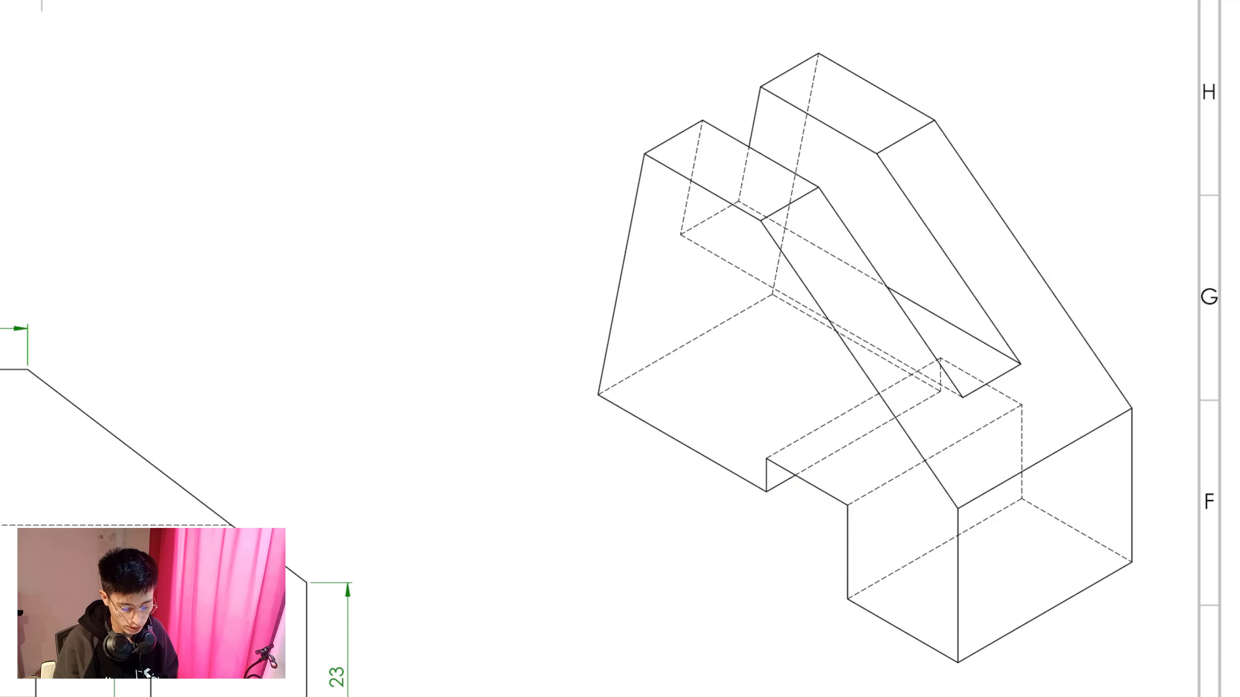
Step: Examine the reference drawing's isometric view and the dimensioned side and front views of the slotted block
{"action": "mouse_move", "coordinate": [612, 154]}
{"action": "left_mouse_down"}
{"action": "mouse_move", "coordinate": [597, 342]}
{"action": "mouse_move", "coordinate": [648, 144]}
{"action": "left_mouse_up"}
{"action": "left_click_drag", "start_coordinate": [597, 235], "coordinate": [622, 239]}
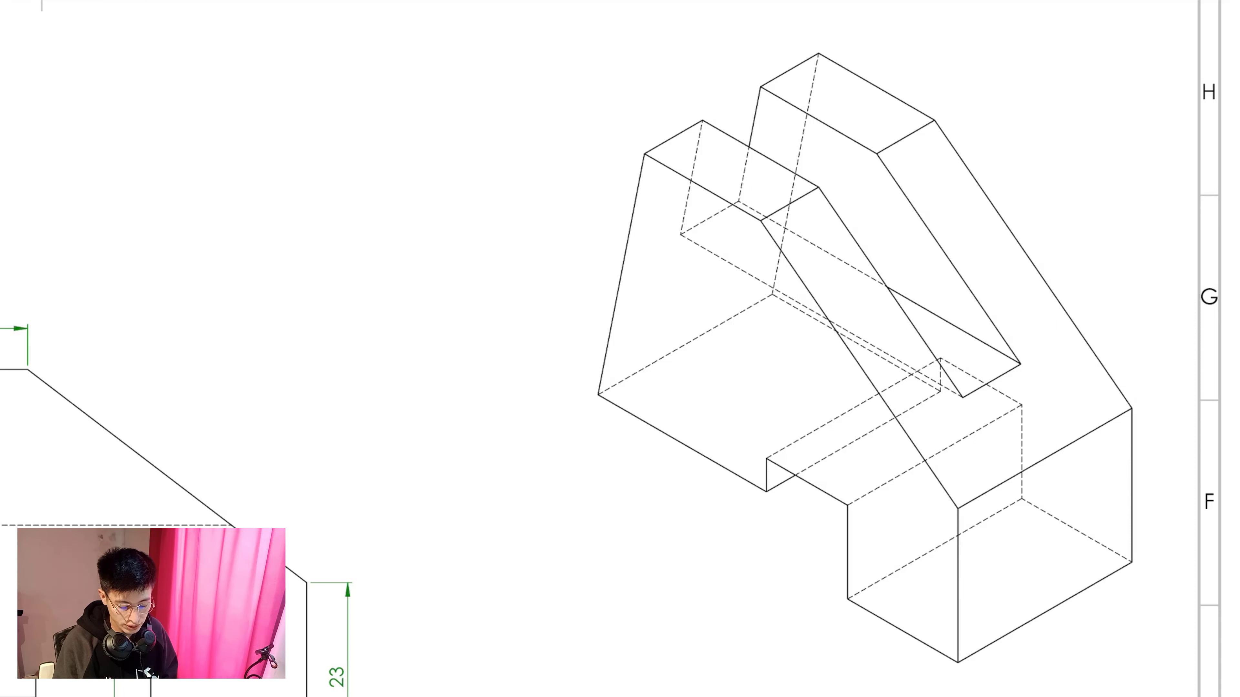
{"action": "mouse_move", "coordinate": [699, 128]}
{"action": "left_mouse_down"}
{"action": "mouse_move", "coordinate": [685, 214]}
{"action": "mouse_move", "coordinate": [742, 192]}
{"action": "mouse_move", "coordinate": [760, 86]}
{"action": "mouse_move", "coordinate": [699, 127]}
{"action": "mouse_move", "coordinate": [679, 160]}
{"action": "mouse_move", "coordinate": [1057, 369]}
{"action": "mouse_move", "coordinate": [1023, 381]}
{"action": "left_mouse_up"}
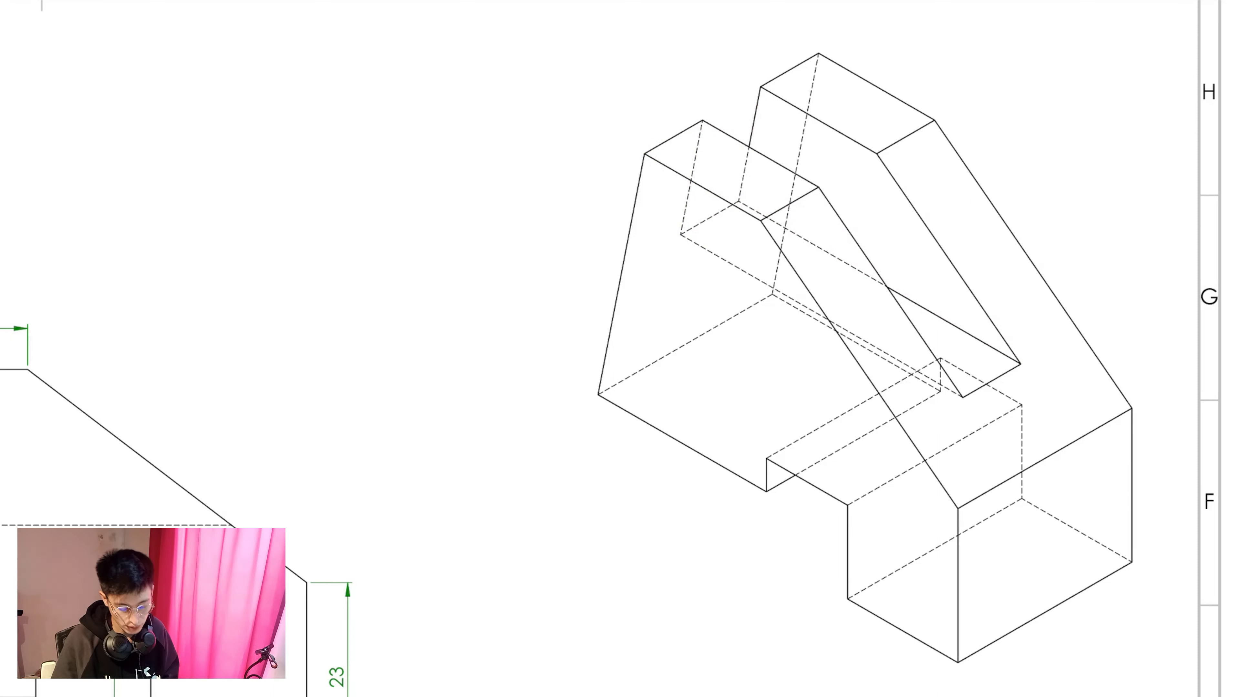
{"action": "scroll", "coordinate": [620, 349], "scroll_direction": "down", "scroll_amount": 2}
{"action": "scroll", "coordinate": [620, 349], "scroll_direction": "down", "scroll_amount": 3, "text": "ctrl"}
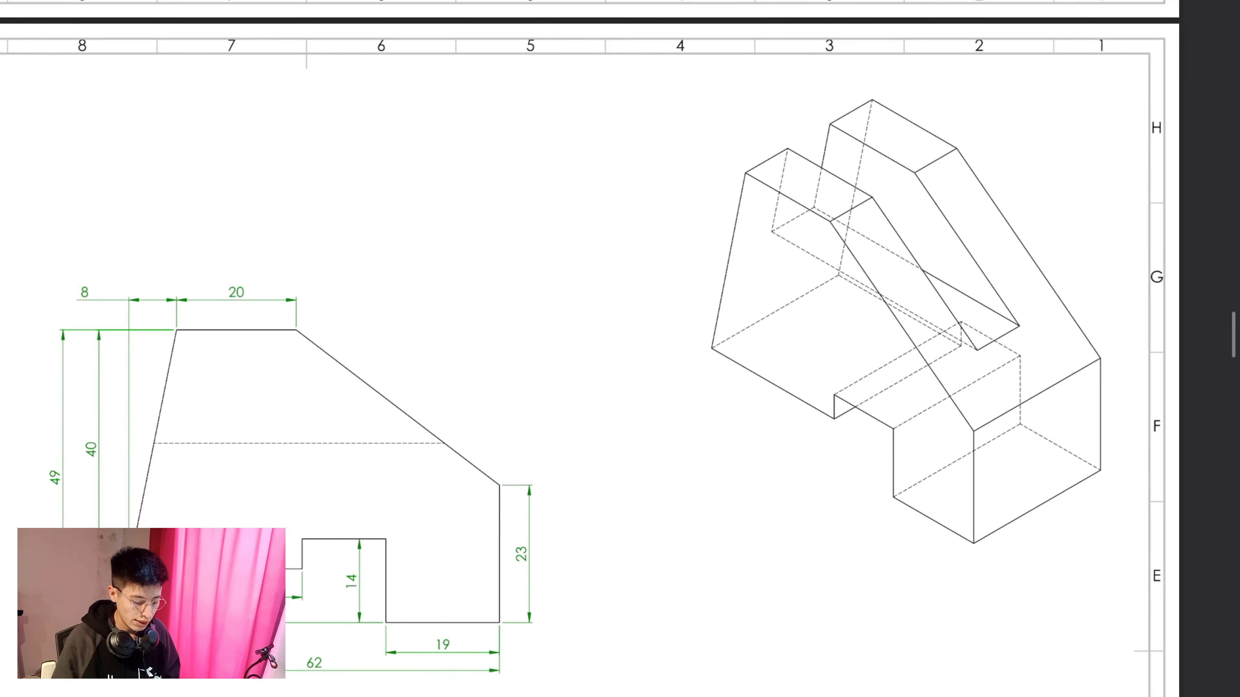
{"action": "scroll", "coordinate": [620, 348], "scroll_direction": "down", "scroll_amount": 2}
{"action": "scroll", "coordinate": [620, 349], "scroll_direction": "left", "scroll_amount": 4}
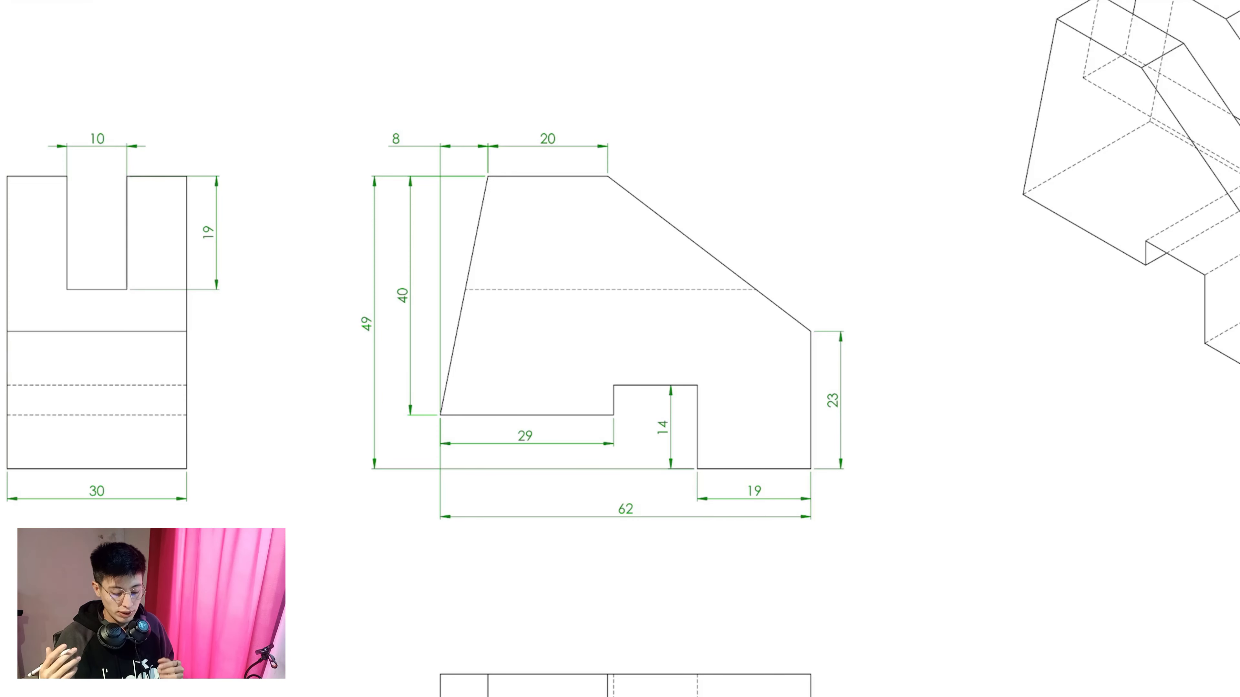
{"action": "scroll", "coordinate": [620, 349], "scroll_direction": "down", "scroll_amount": 5, "text": "ctrl"}
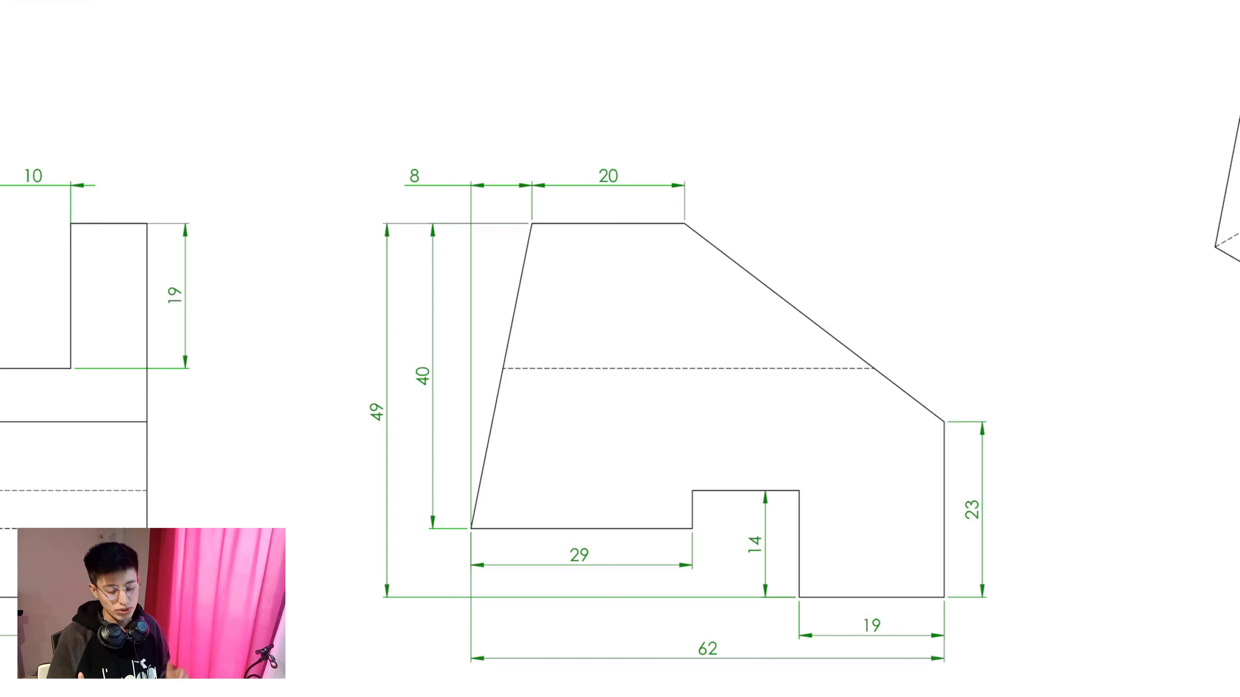
{"action": "scroll", "coordinate": [620, 349], "scroll_direction": "down", "scroll_amount": 4, "text": "ctrl"}
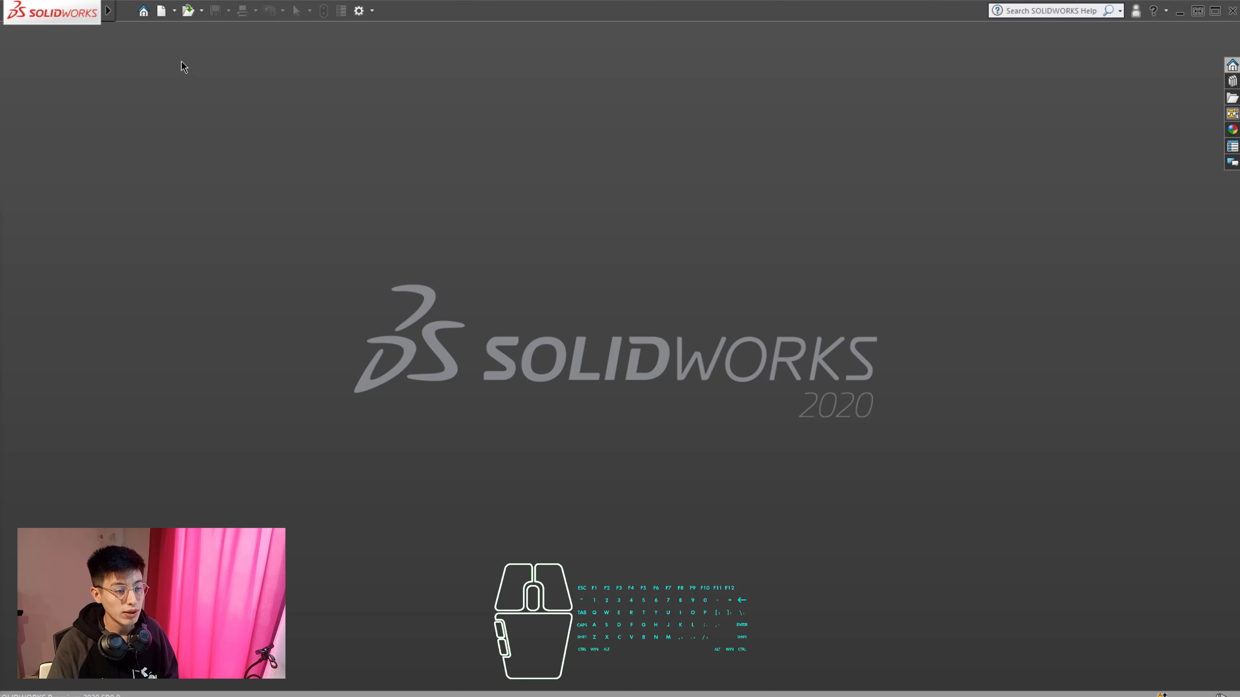
Step: Switch to SOLIDWORKS and create a new document from the Part template
{"action": "mouse_move", "coordinate": [107, 13]}
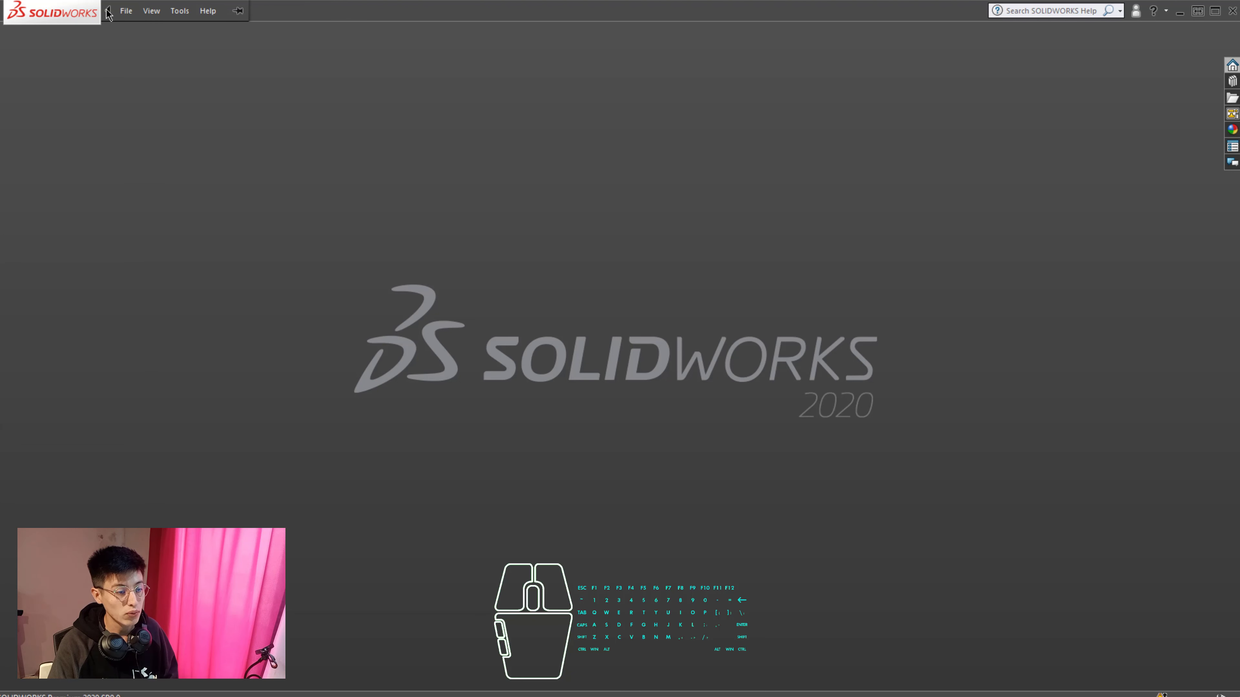
{"action": "left_click", "coordinate": [123, 11]}
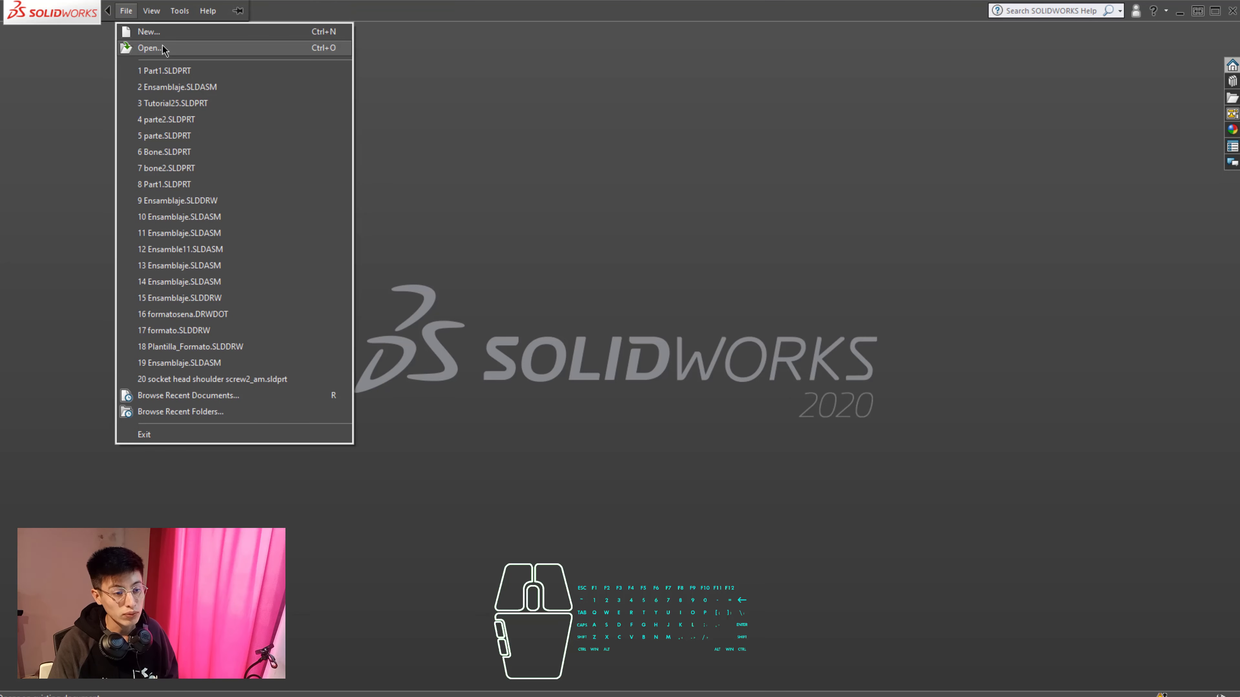
{"action": "left_click", "coordinate": [165, 34]}
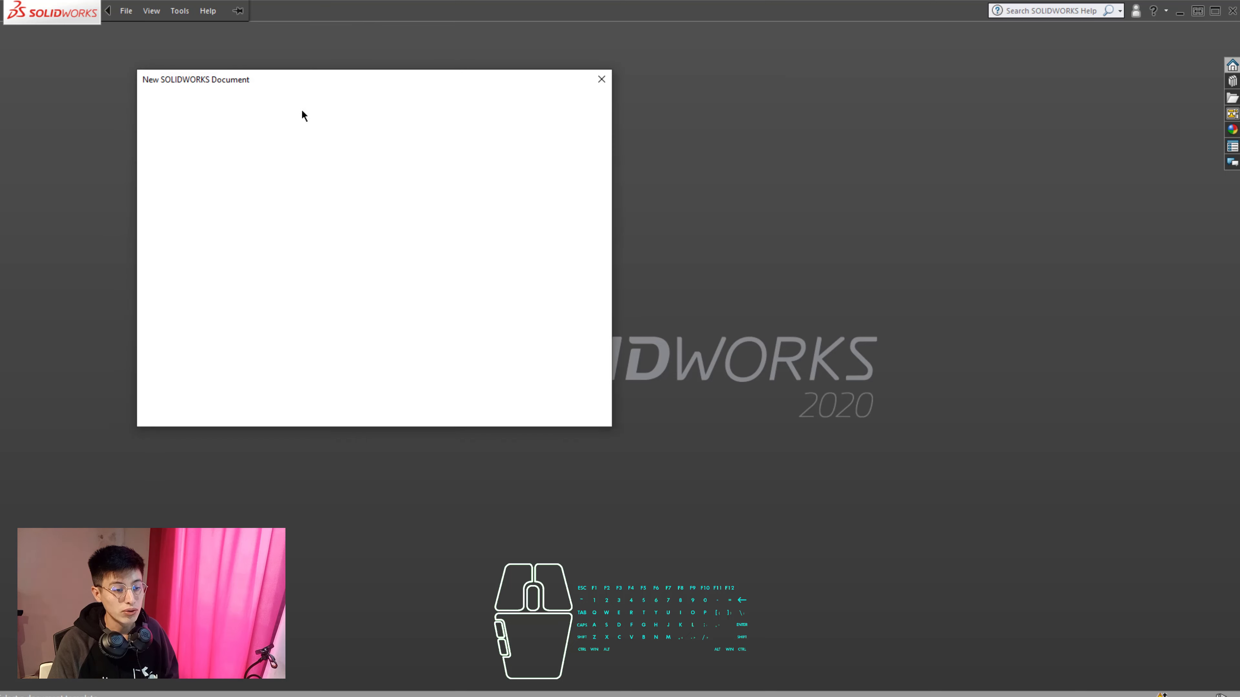
{"action": "left_click", "coordinate": [175, 126]}
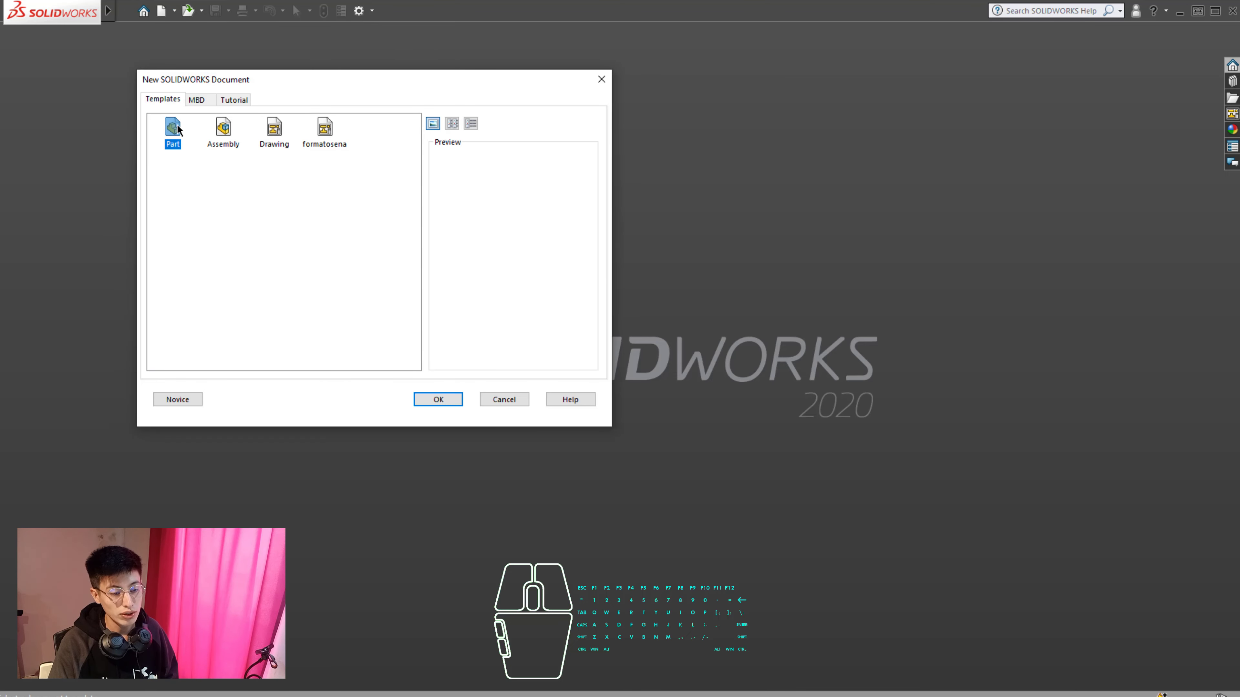
{"action": "left_click", "coordinate": [448, 403]}
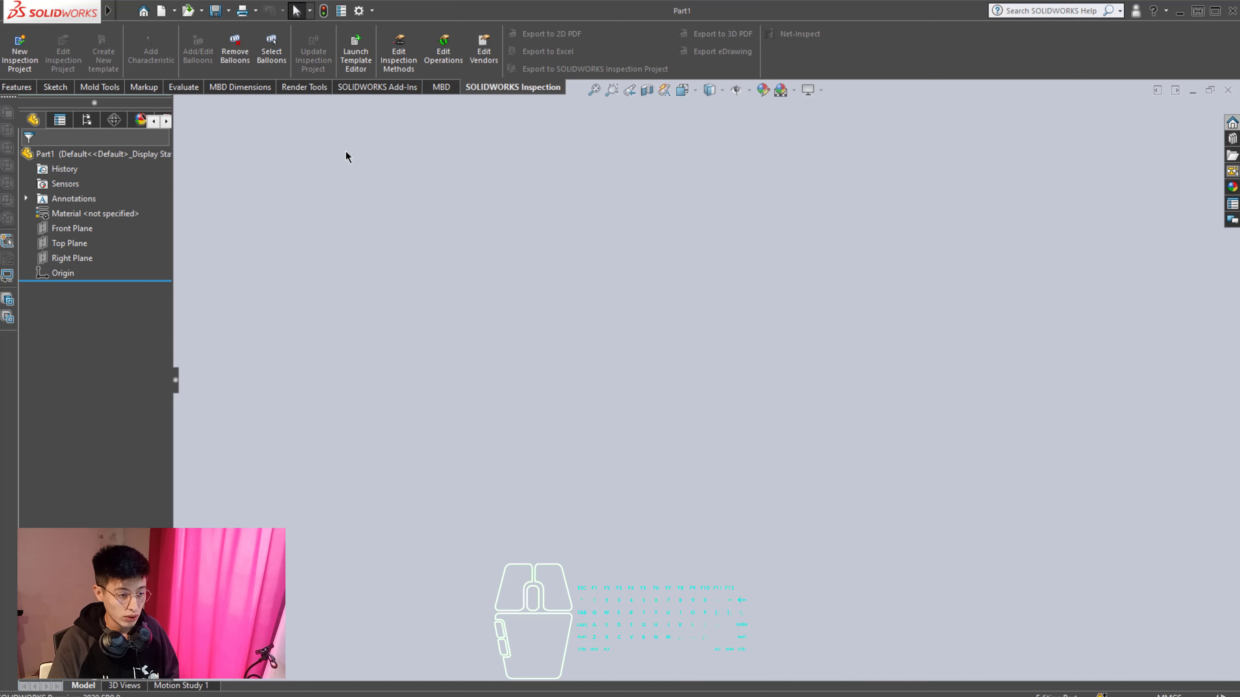
Step: Start a new sketch on the Front Plane
{"action": "left_click", "coordinate": [54, 86]}
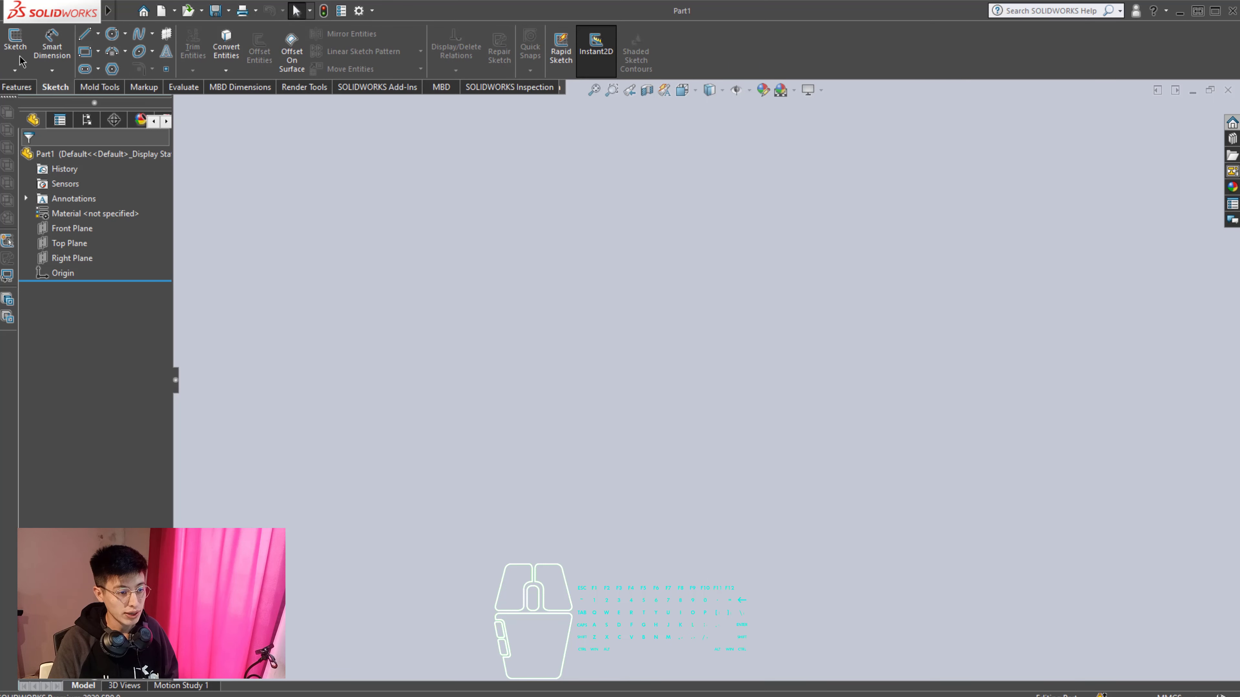
{"action": "left_click", "coordinate": [16, 42]}
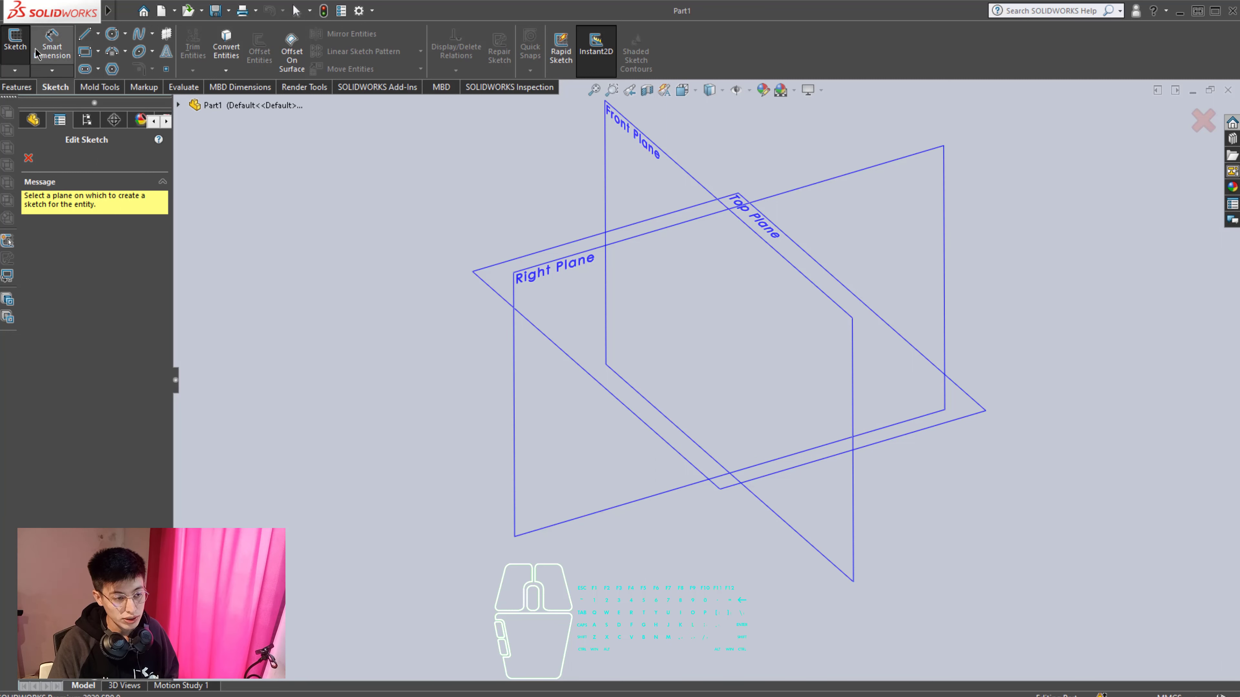
{"action": "left_click", "coordinate": [652, 342]}
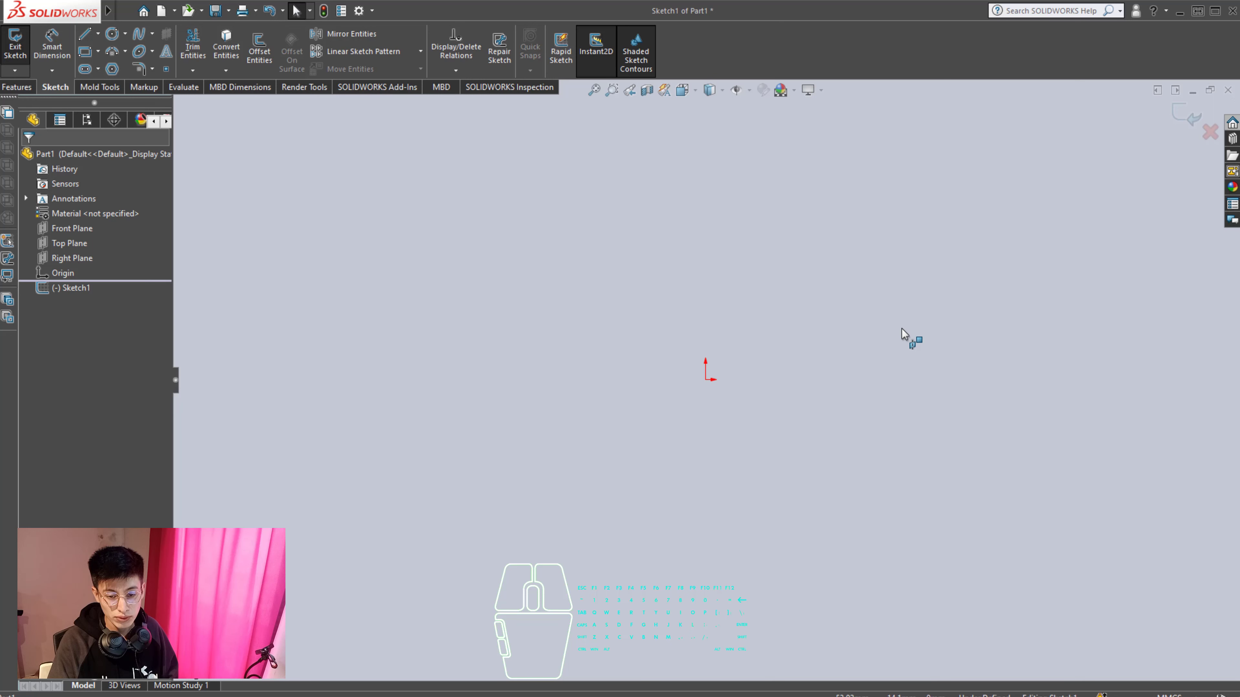
Step: Sketch connected lines from the origin: a steep left edge, a horizontal top about 79 mm long, a descending slope and a vertical right edge
{"action": "right_click_drag", "start_coordinate": [905, 334], "coordinate": [899, 161]}
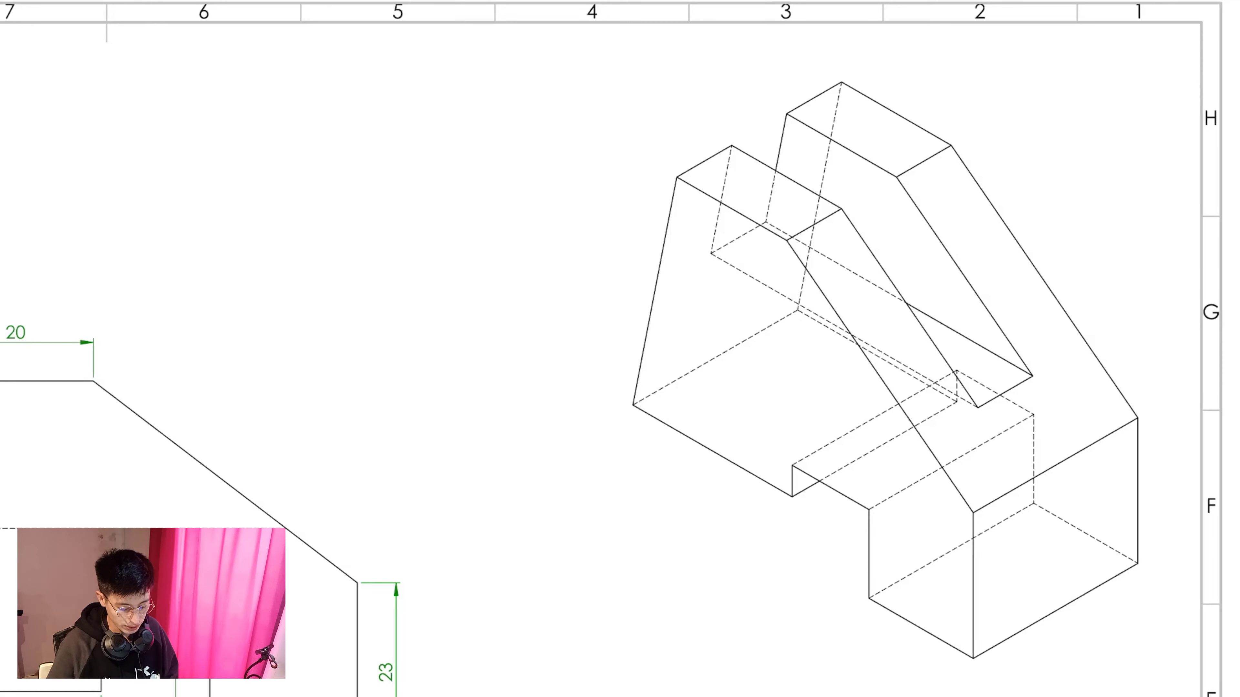
{"action": "scroll", "coordinate": [620, 348], "scroll_direction": "left", "scroll_amount": 9}
{"action": "scroll", "coordinate": [620, 349], "scroll_direction": "down", "scroll_amount": 4}
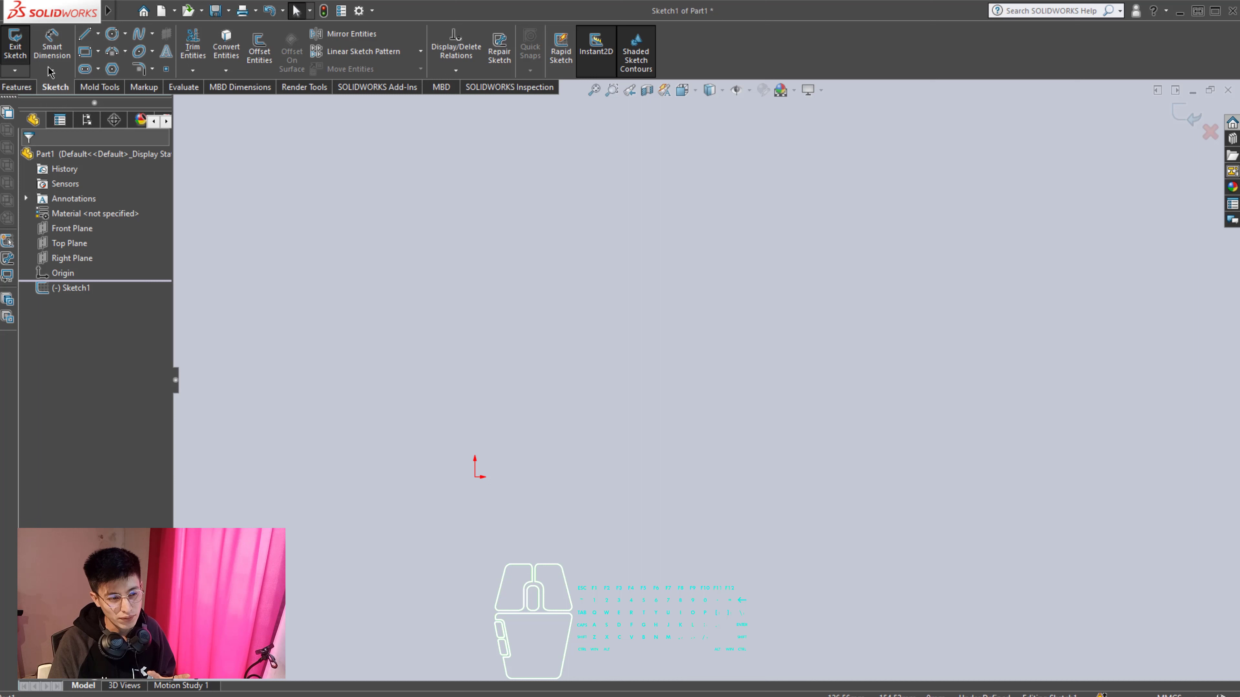
{"action": "left_click", "coordinate": [51, 55]}
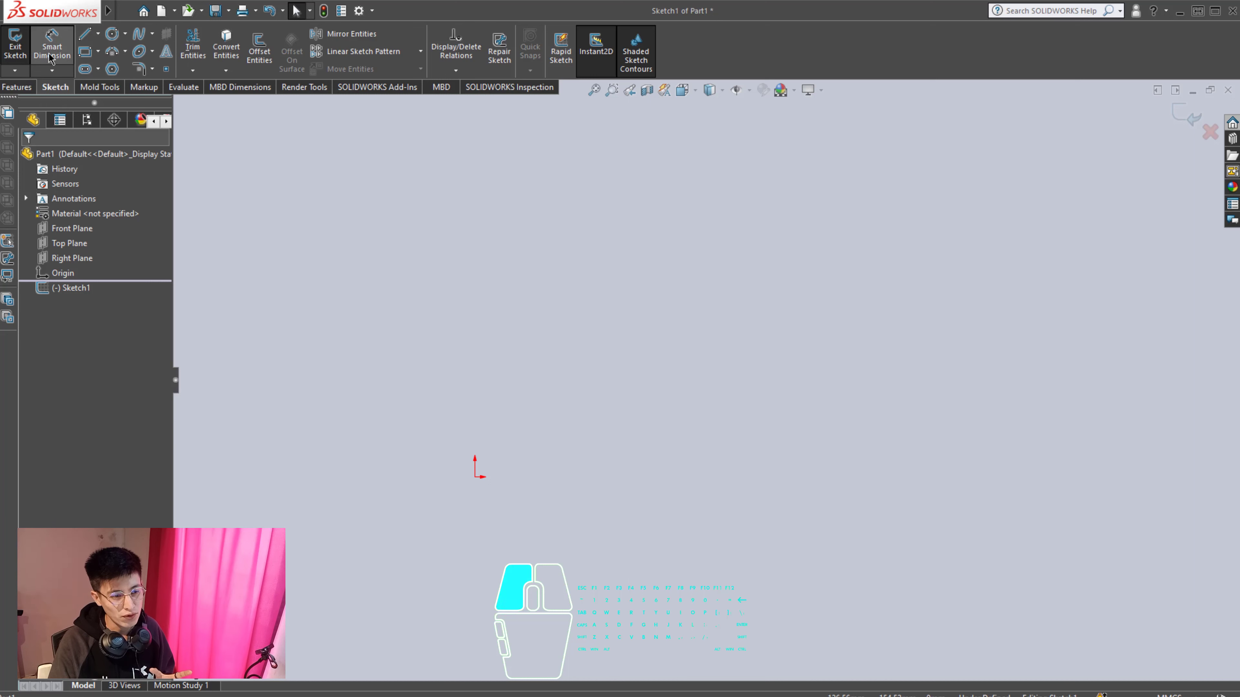
{"action": "left_click", "coordinate": [86, 33]}
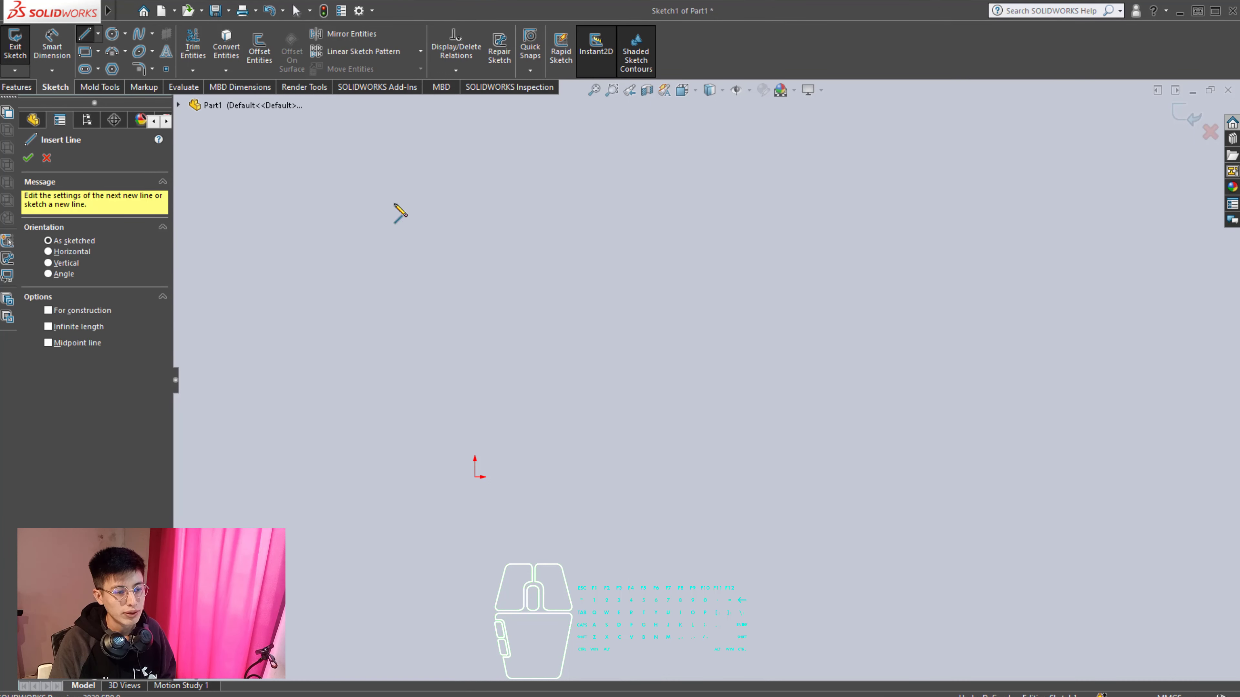
{"action": "left_click", "coordinate": [475, 477]}
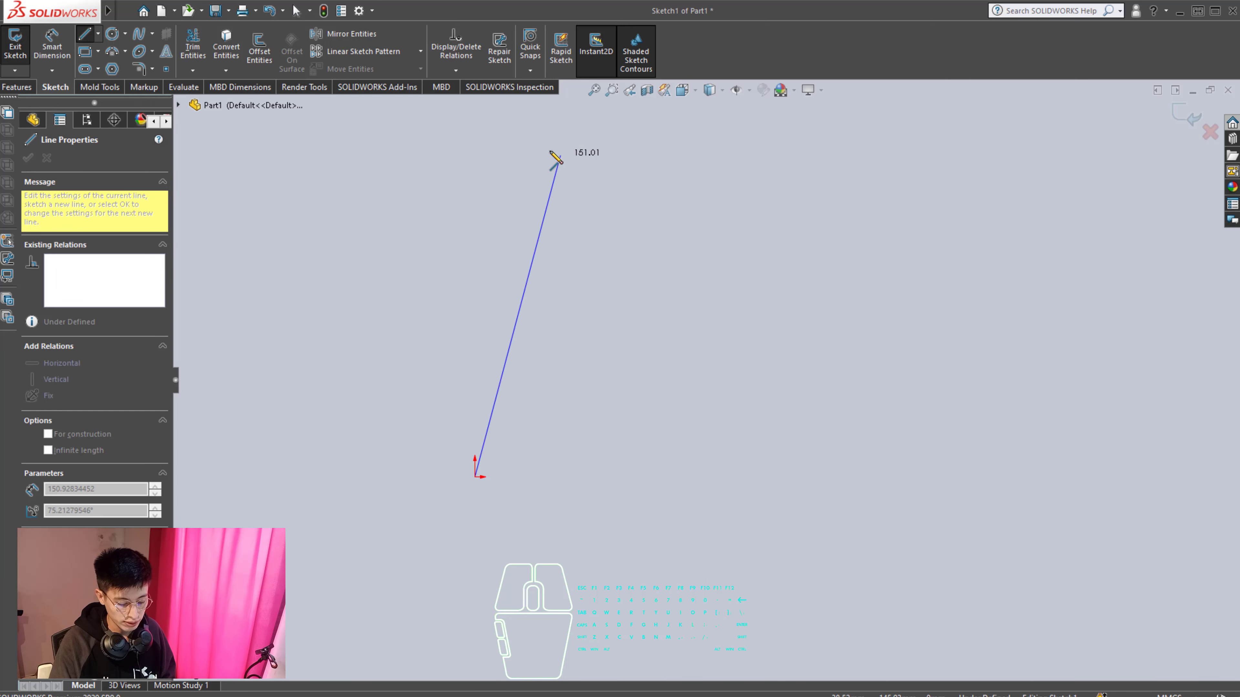
{"action": "left_click", "coordinate": [549, 152]}
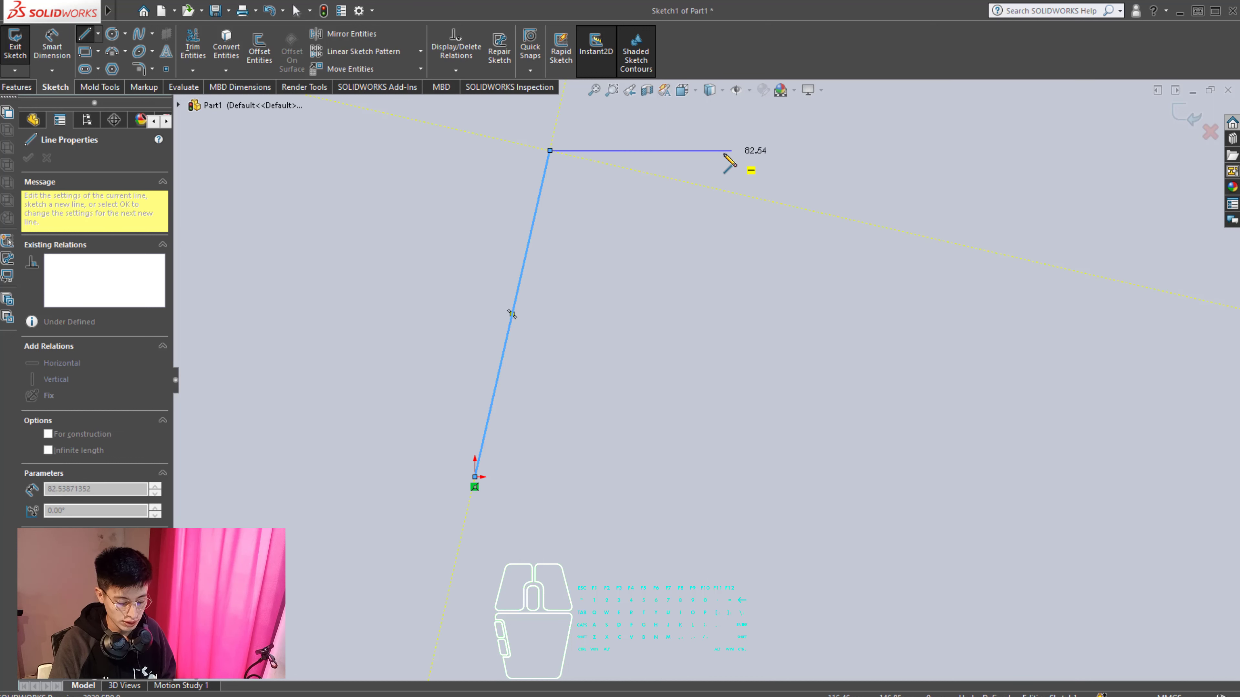
{"action": "left_click", "coordinate": [724, 151]}
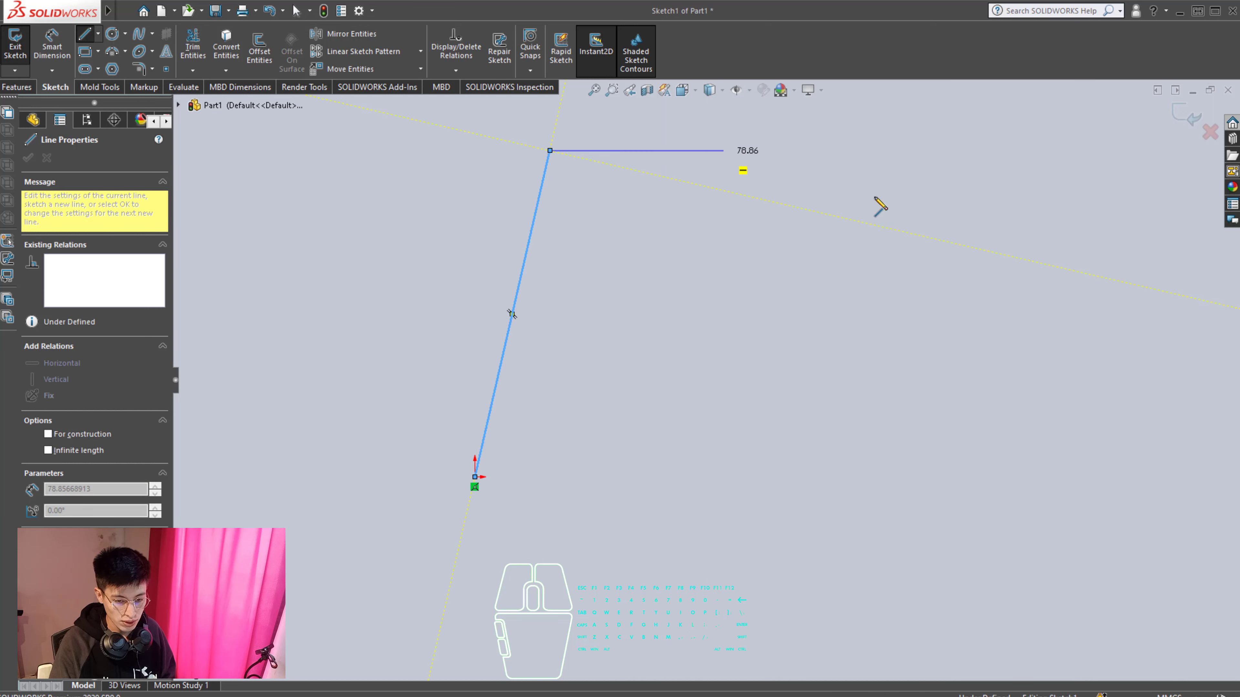
{"action": "left_click", "coordinate": [934, 353]}
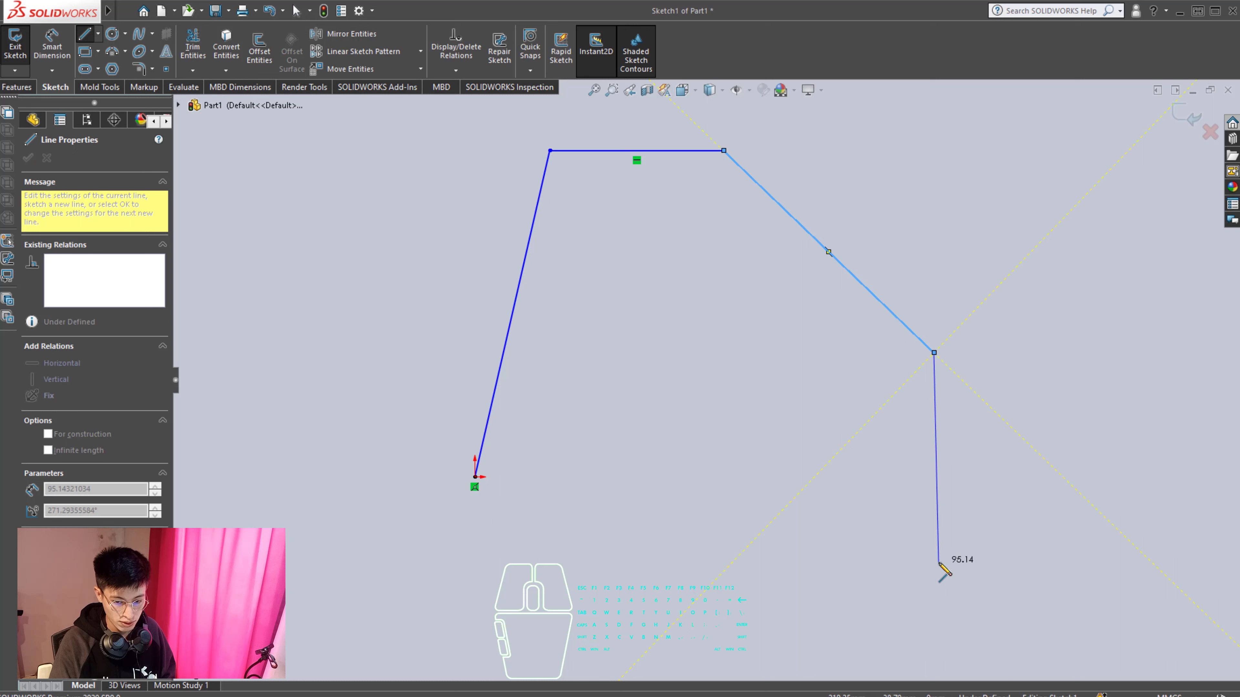
{"action": "left_click", "coordinate": [911, 563]}
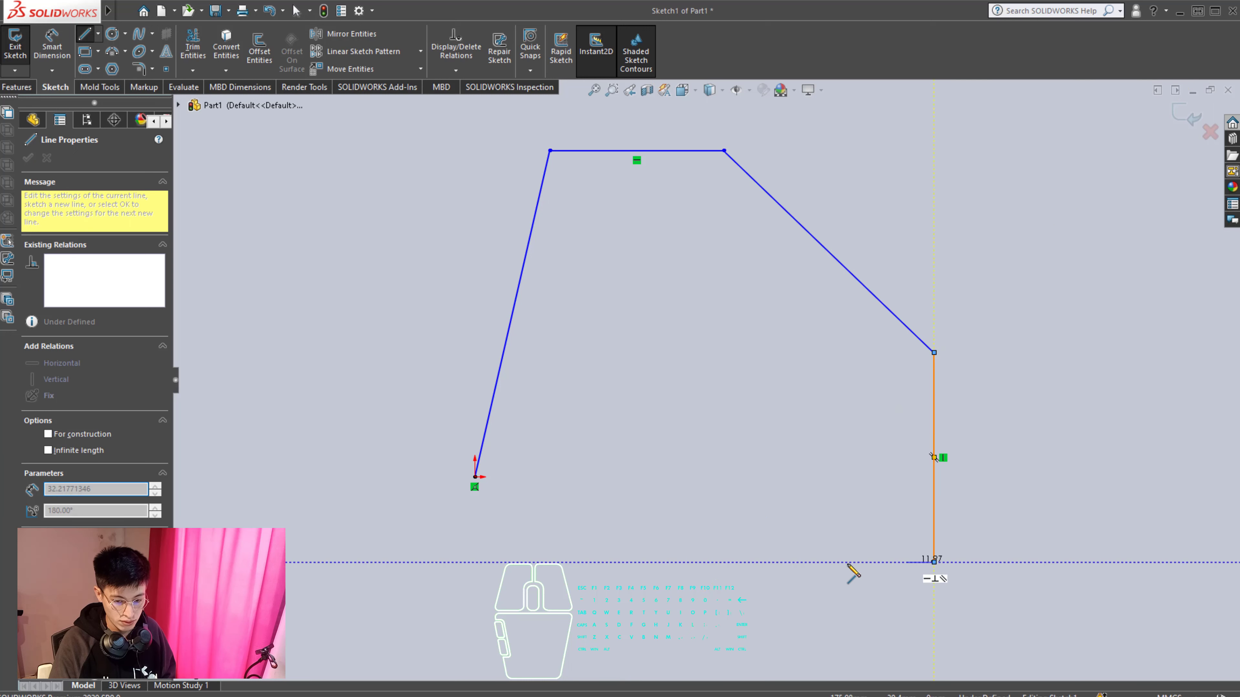
Step: Close the profile back to the origin with a short bottom edge, a notch about 76 mm wide and a bottom-left edge about 81 mm long
{"action": "left_click", "coordinate": [820, 563]}
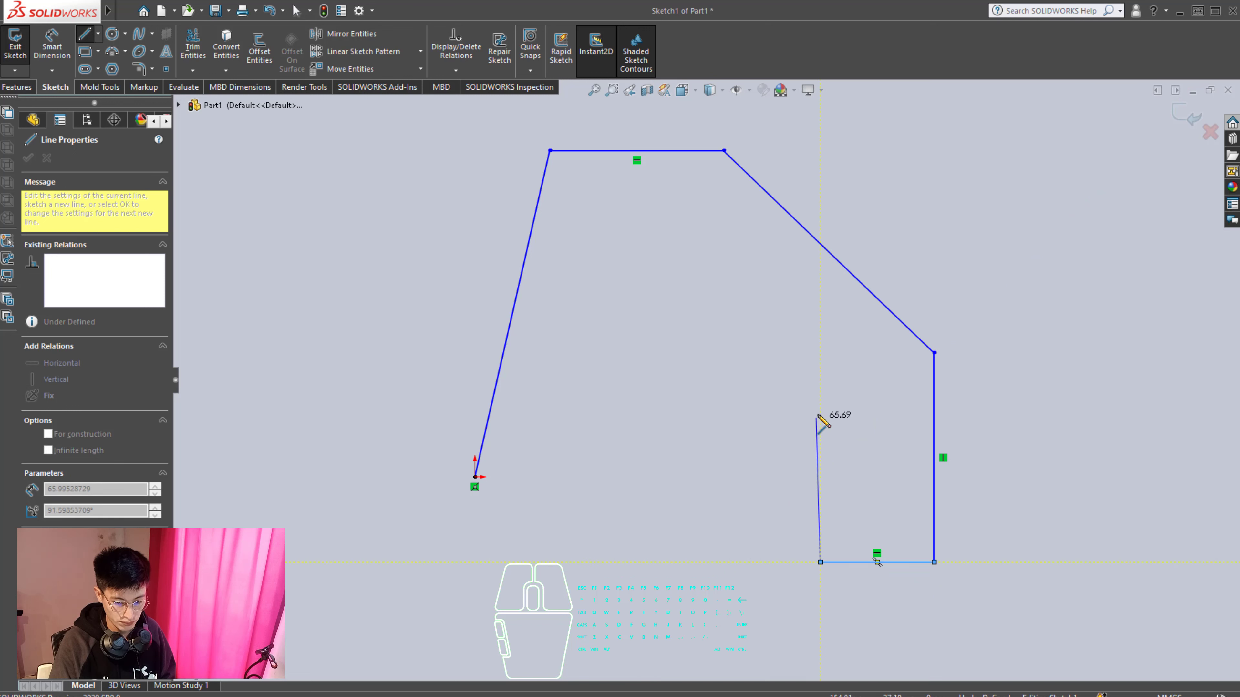
{"action": "left_click", "coordinate": [821, 428]}
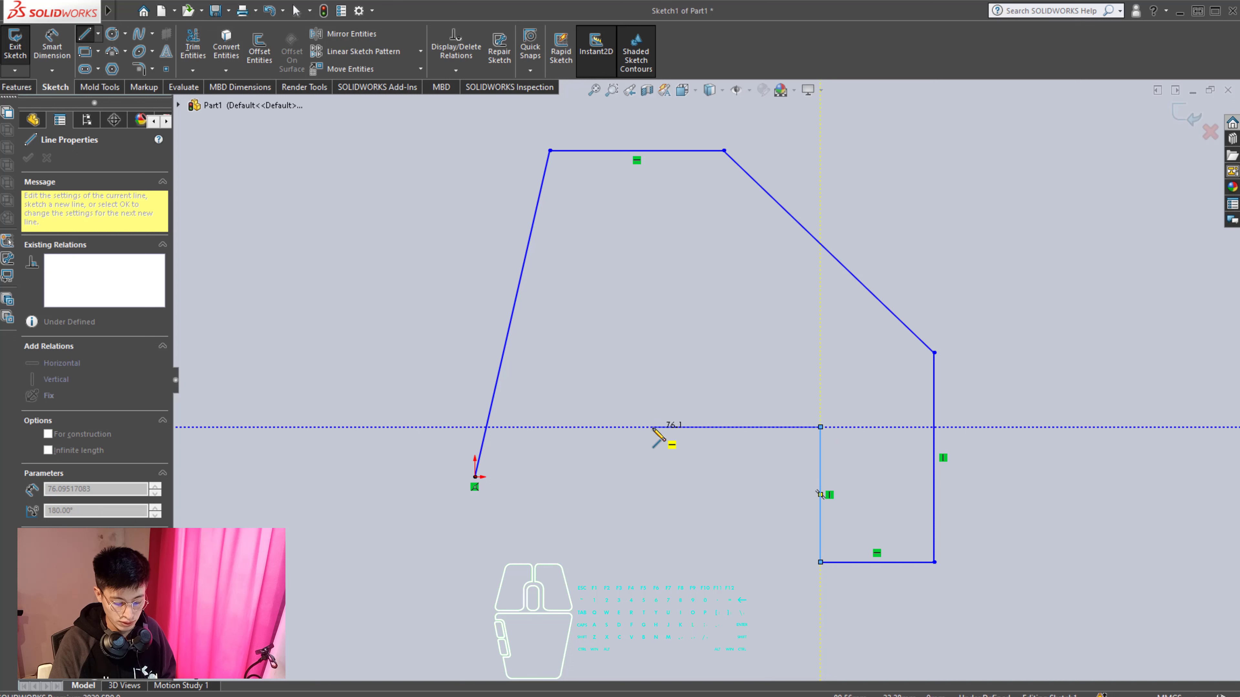
{"action": "left_click", "coordinate": [653, 427]}
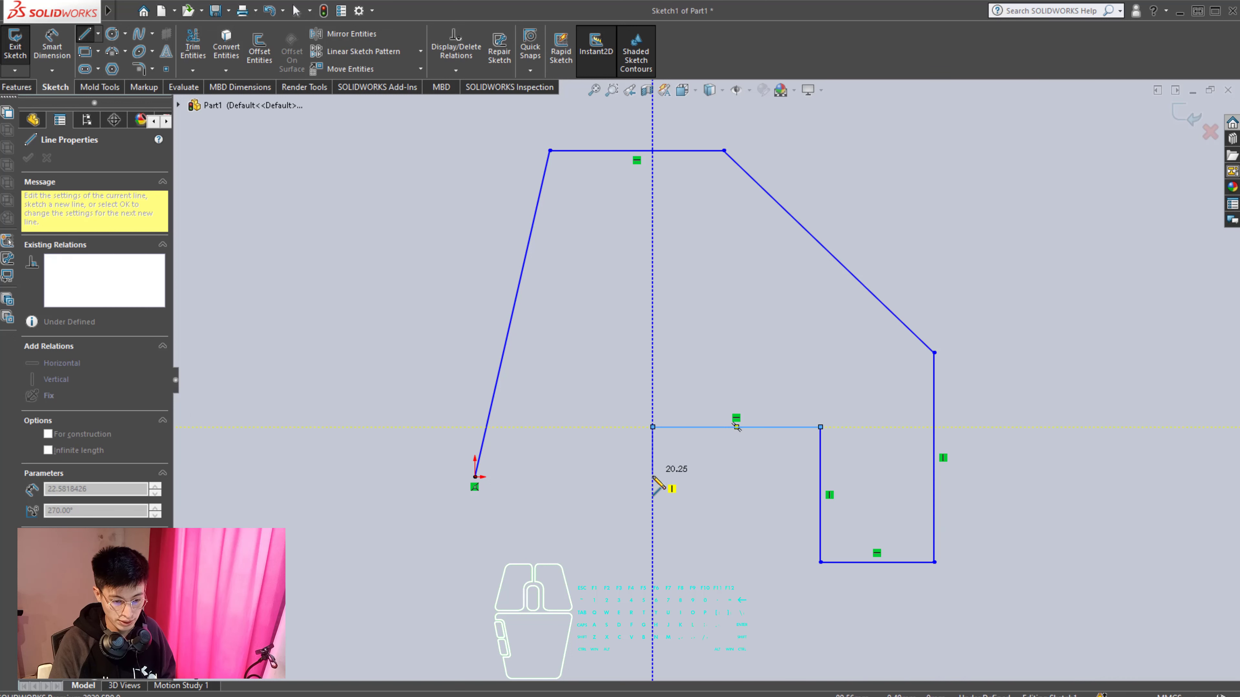
{"action": "left_click", "coordinate": [653, 477]}
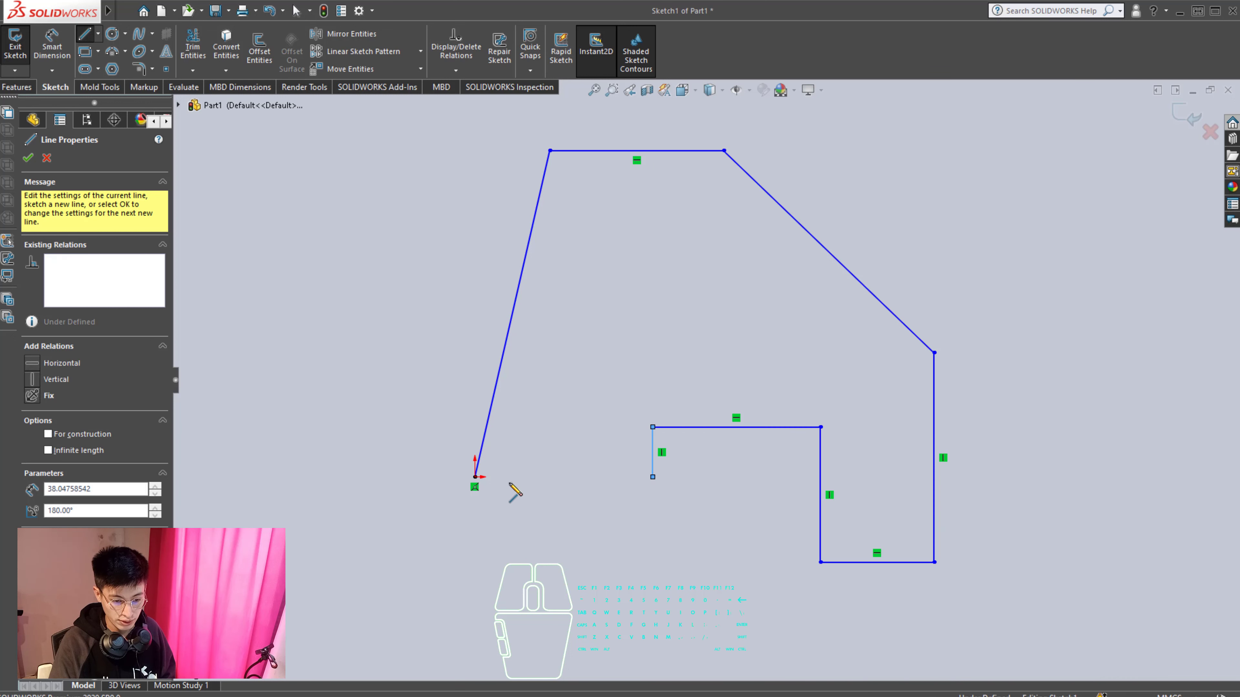
{"action": "left_click", "coordinate": [475, 477]}
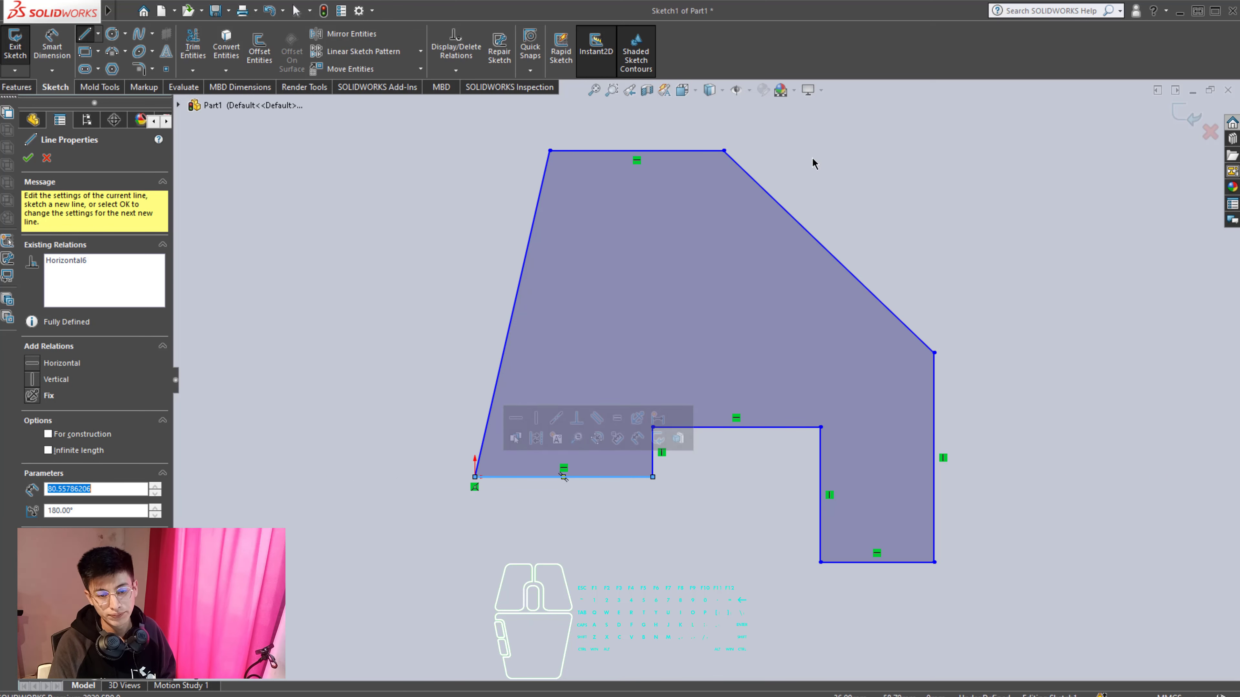
Step: Try to dimension the profile's horizontal top edge and undo that dimension
{"action": "mouse_move", "coordinate": [1104, 237]}
{"action": "middle_mouse_down", "text": "ctrl"}
{"action": "mouse_move", "coordinate": [1057, 250]}
{"action": "mouse_move", "coordinate": [1105, 238]}
{"action": "mouse_move", "coordinate": [1068, 243]}
{"action": "middle_mouse_up", "text": "ctrl"}
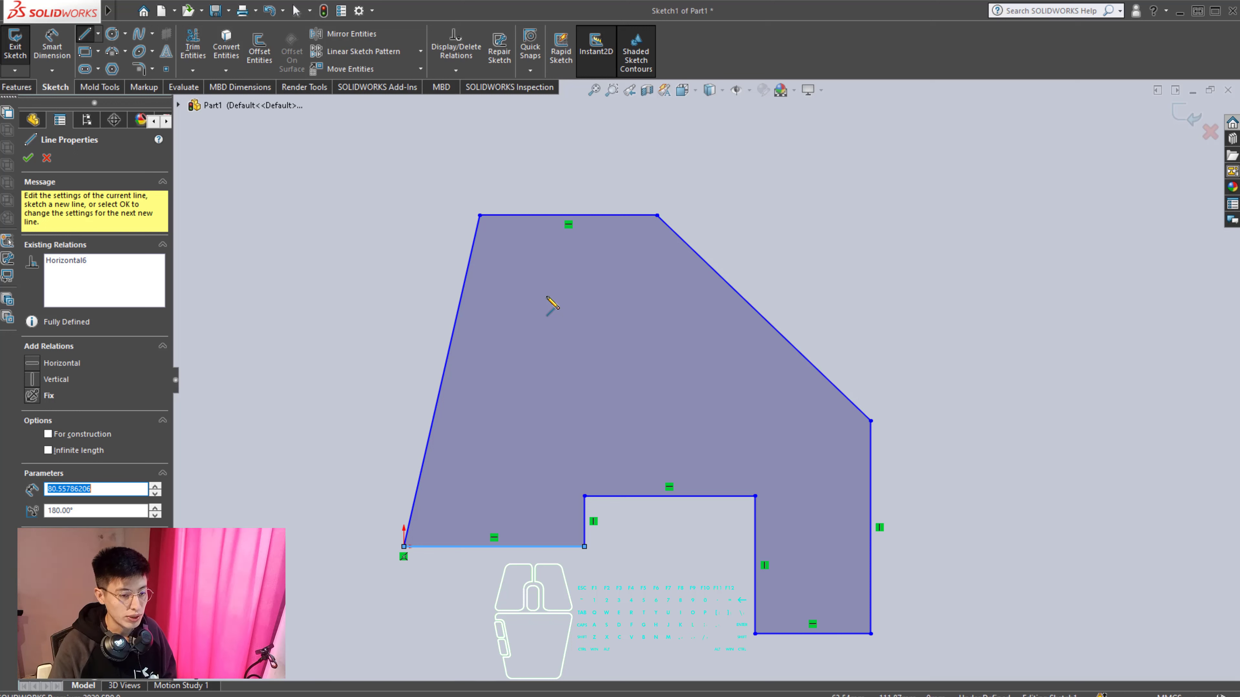
{"action": "left_click", "coordinate": [64, 47]}
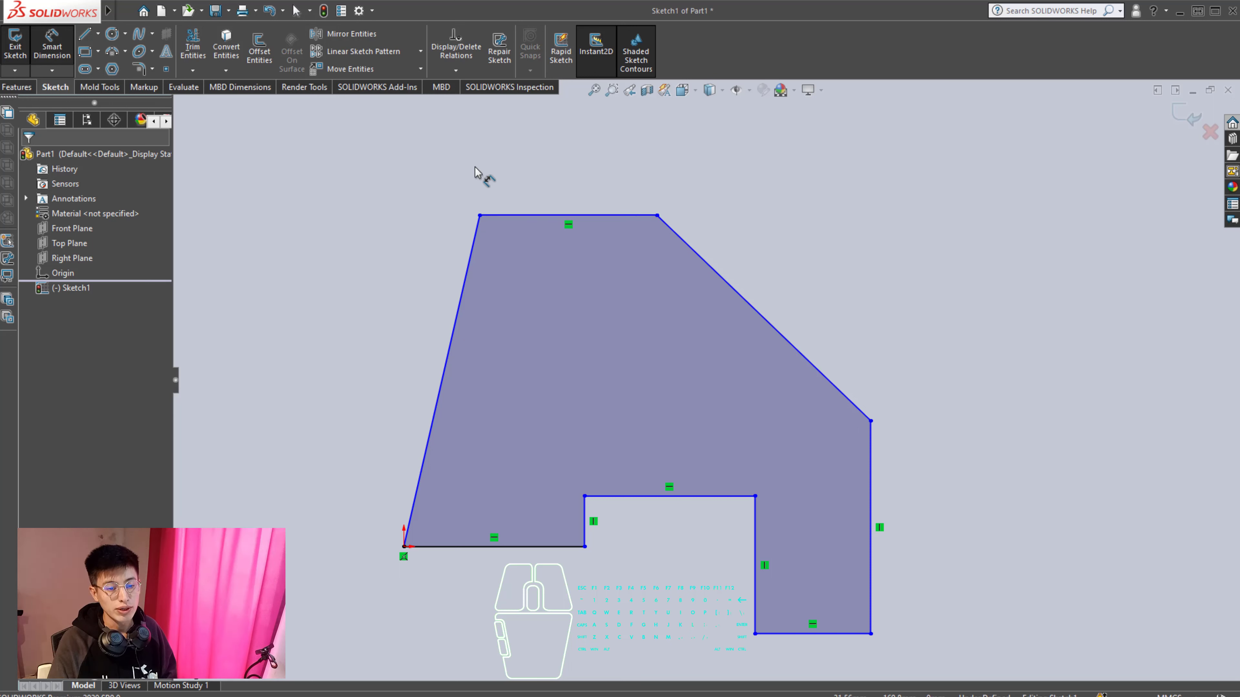
{"action": "left_click", "coordinate": [537, 221]}
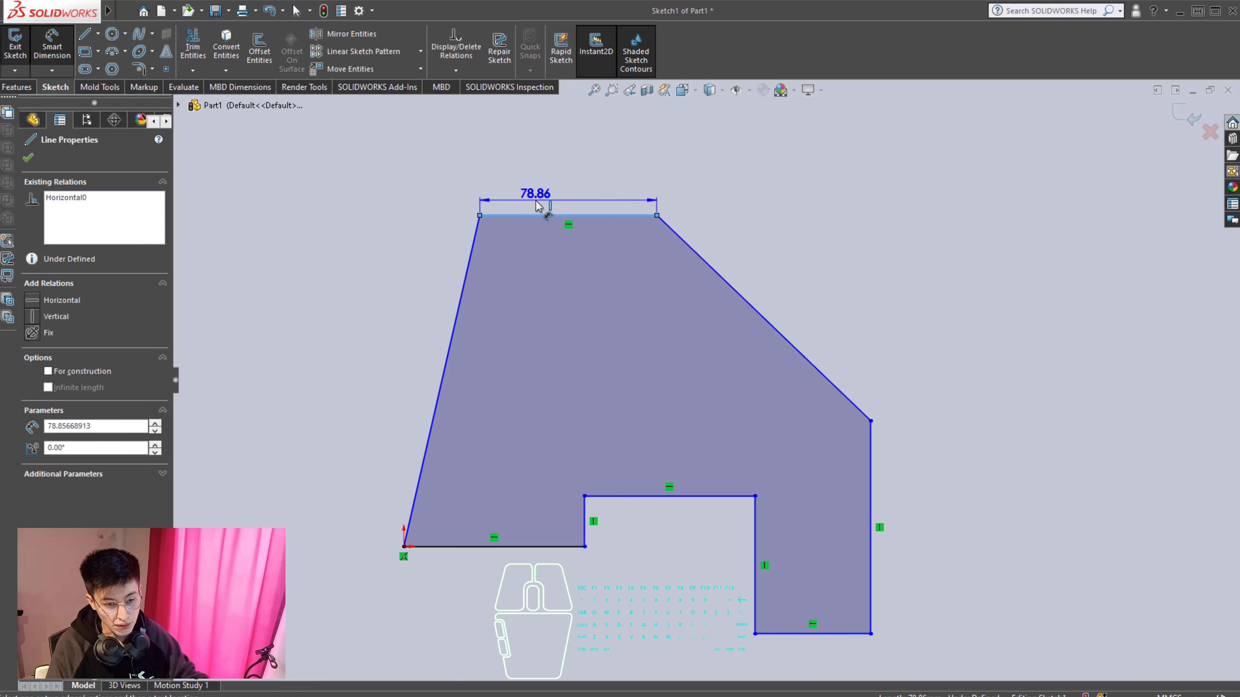
{"action": "left_click", "coordinate": [537, 205]}
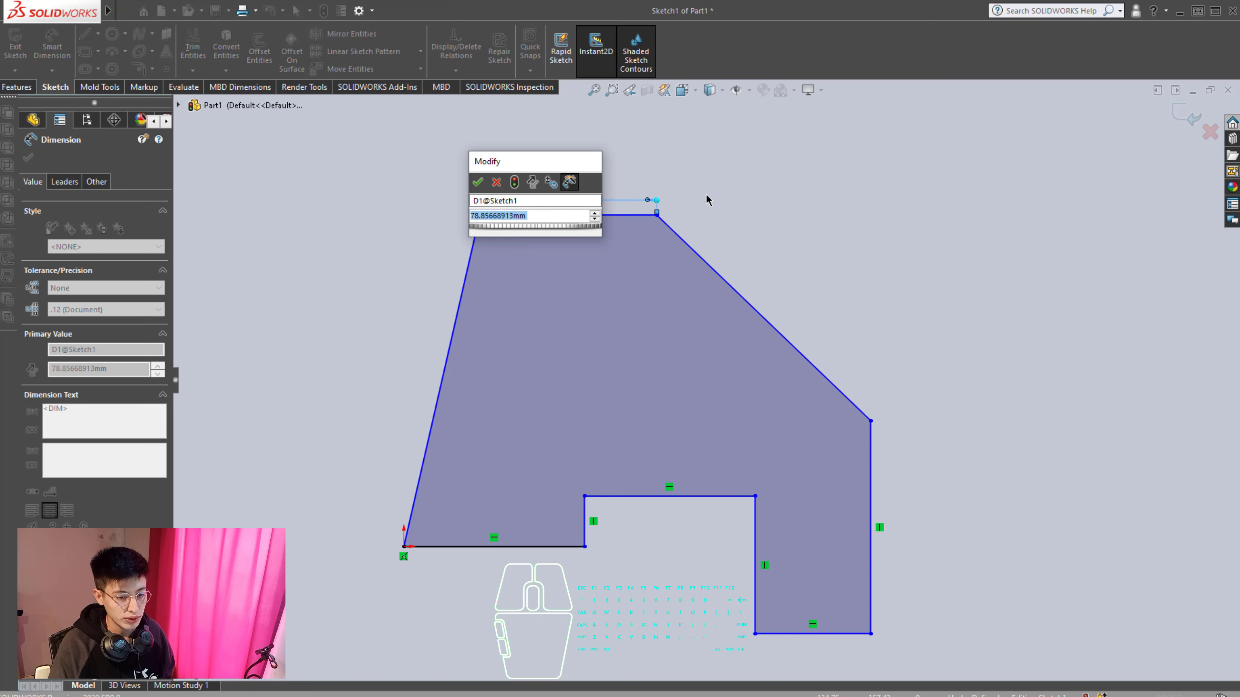
{"action": "left_click", "coordinate": [496, 185]}
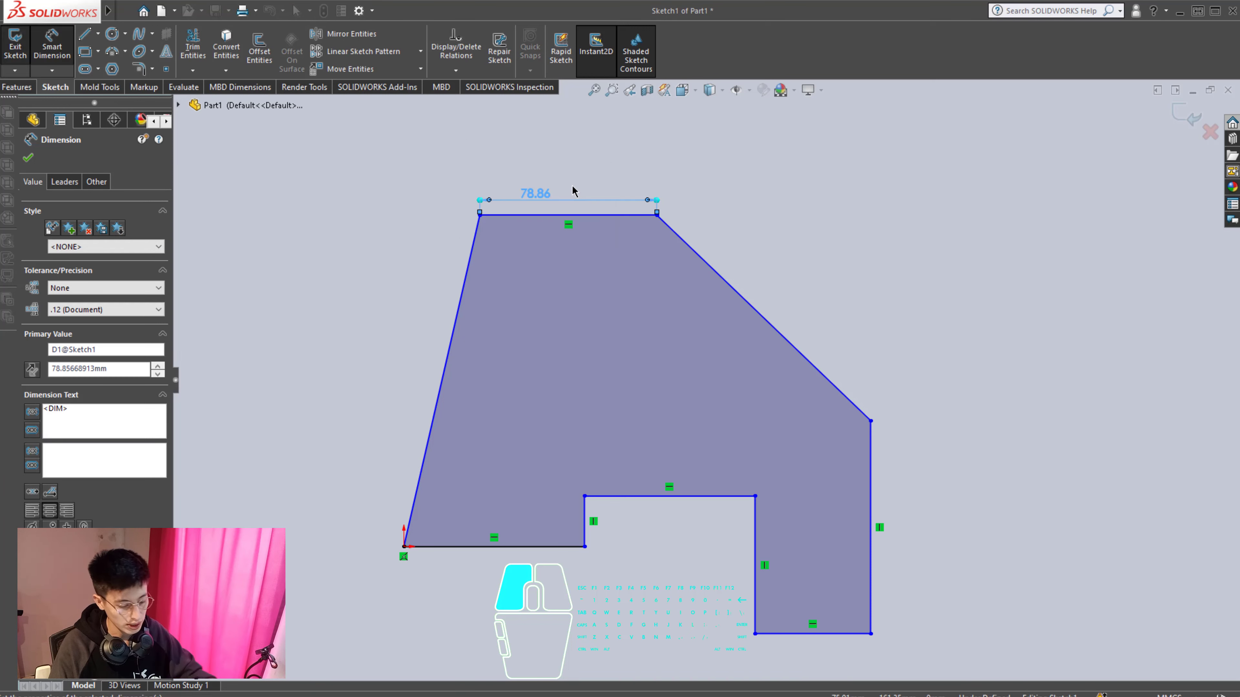
{"action": "left_click", "coordinate": [573, 190]}
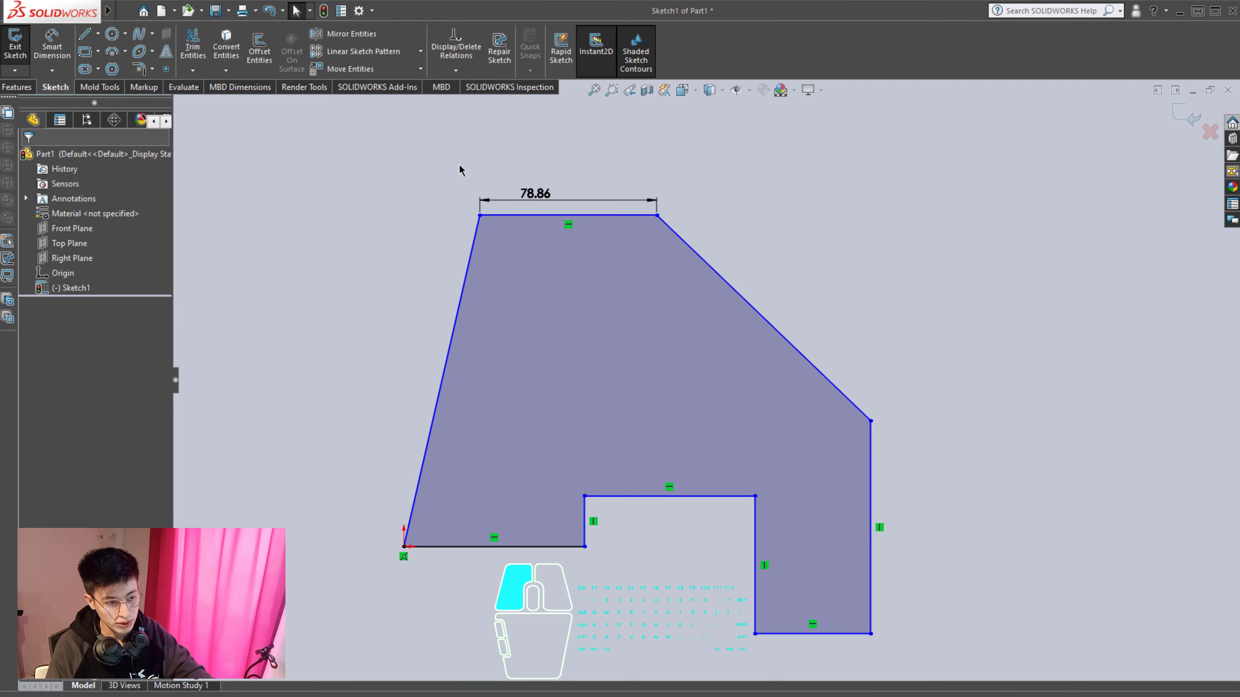
{"action": "key", "text": "ctrl+z"}
Step: Dimension the profile's bottom-left horizontal edge, starting at the origin, to 29 mm
{"action": "left_click", "coordinate": [53, 48]}
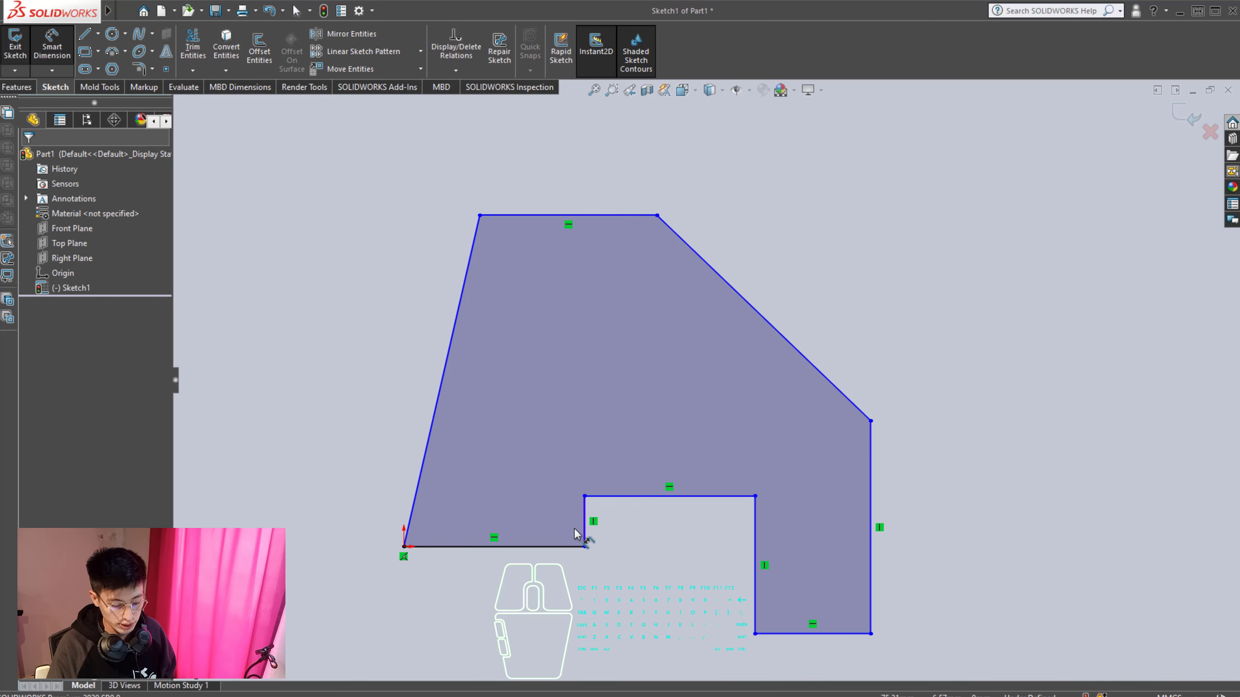
{"action": "left_click", "coordinate": [518, 547]}
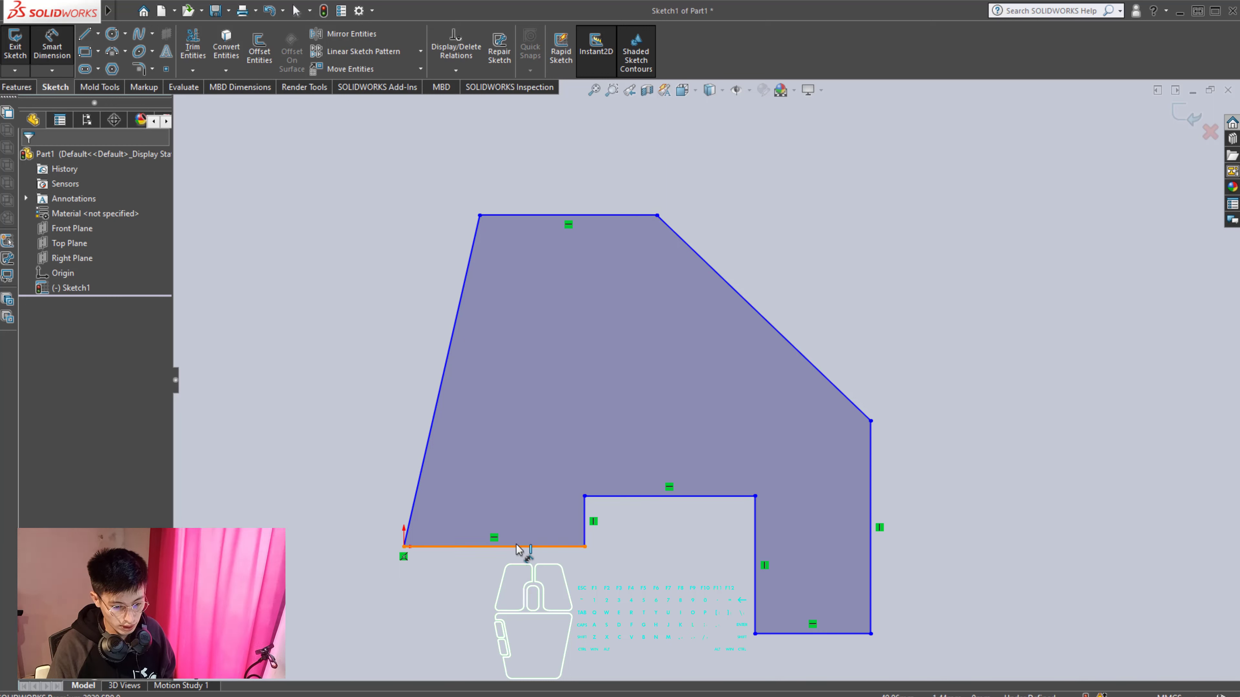
{"action": "left_click", "coordinate": [514, 597]}
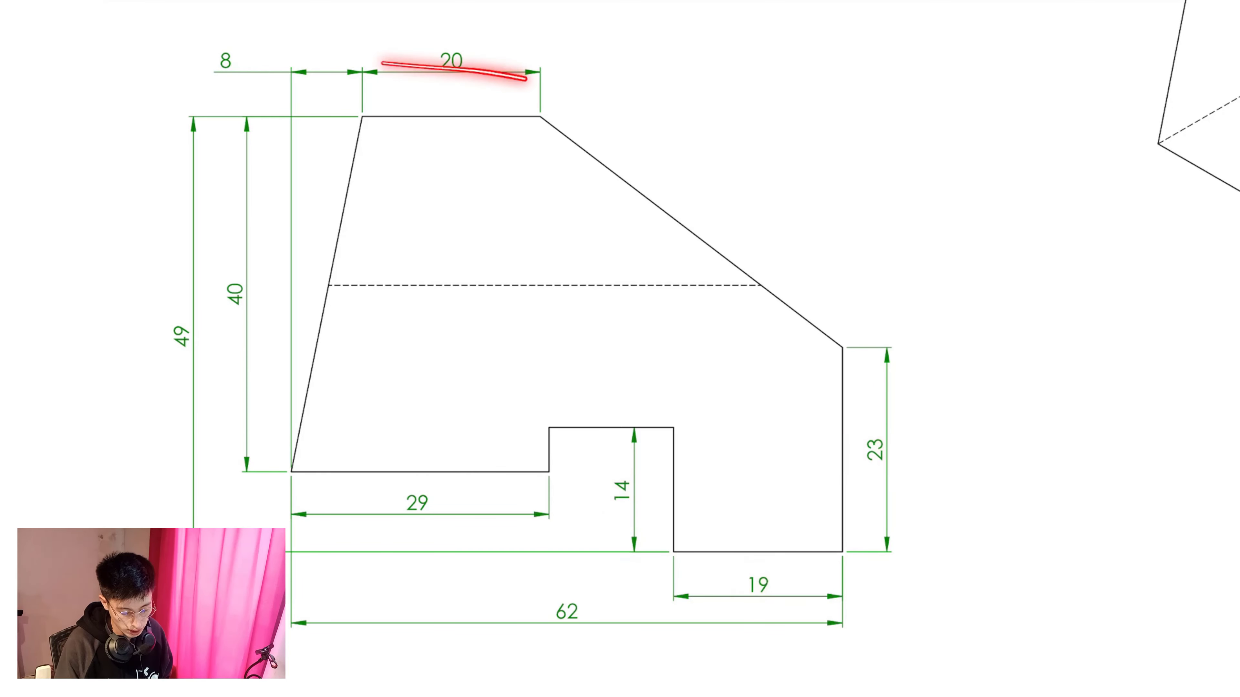
{"action": "scroll", "coordinate": [669, 342], "scroll_direction": "left", "scroll_amount": 5}
{"action": "scroll", "coordinate": [669, 342], "scroll_direction": "left", "scroll_amount": 1}
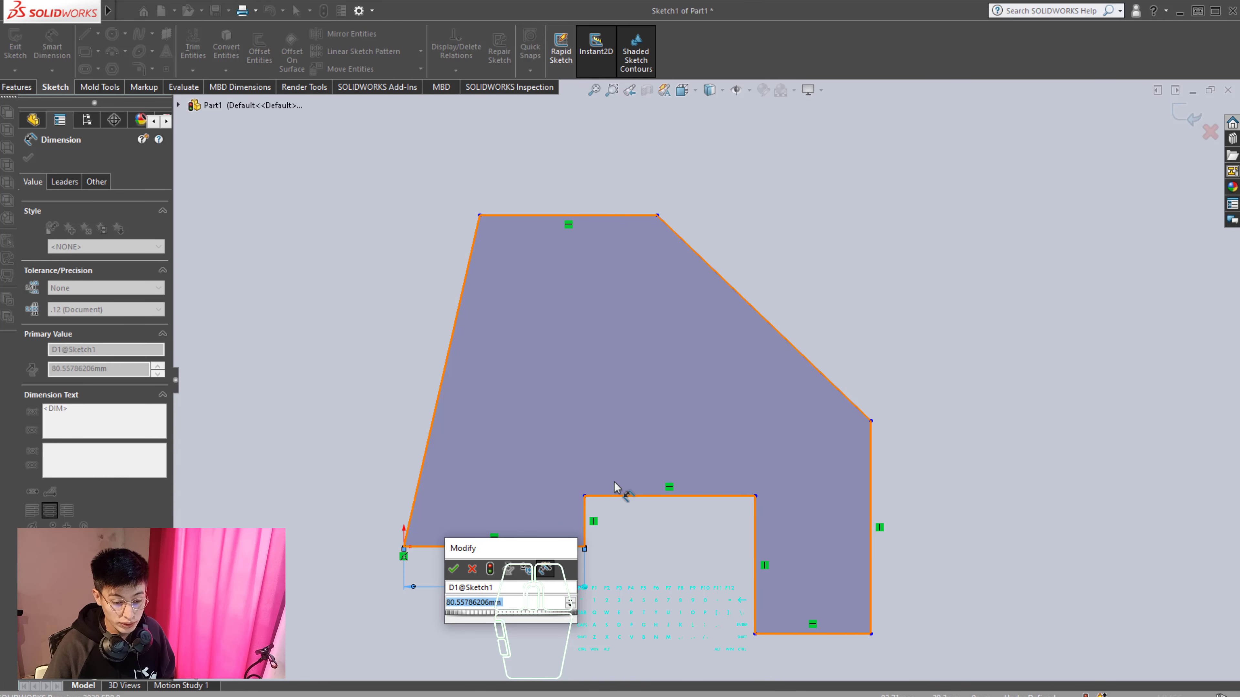
{"action": "type", "text": "29"}
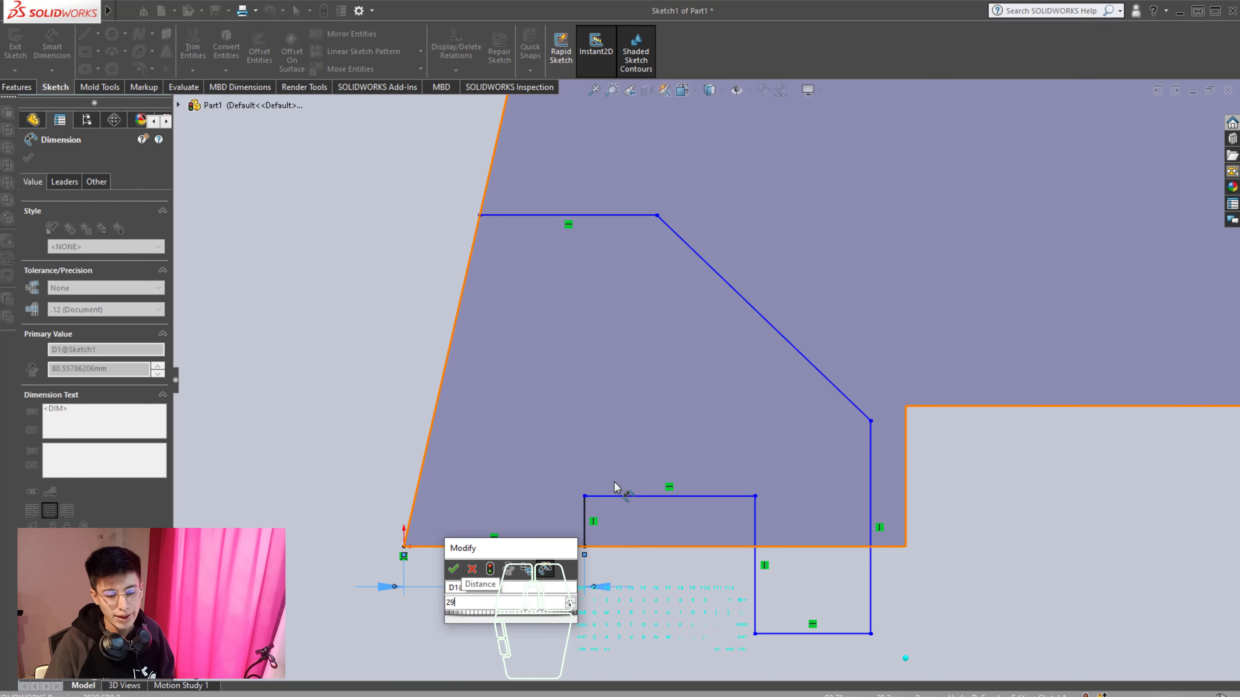
{"action": "key", "text": "Return"}
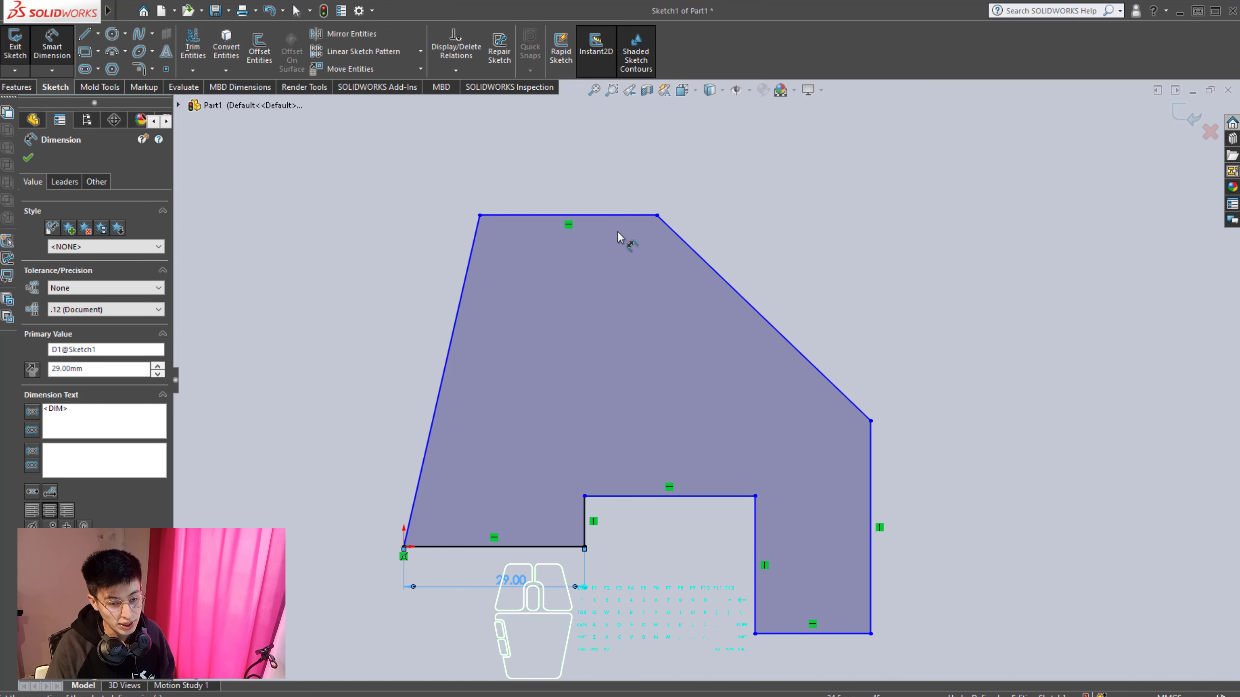
Step: Dimension the profile's horizontal top edge to 20 mm
{"action": "left_click", "coordinate": [609, 206]}
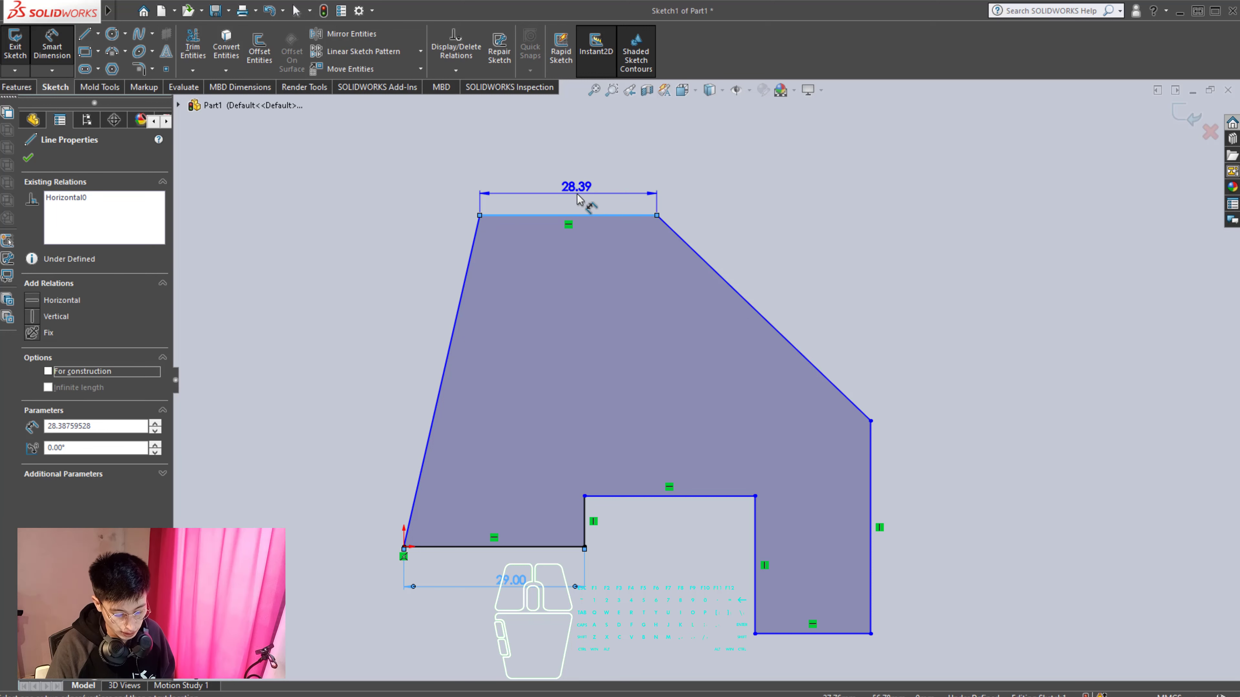
{"action": "left_click", "coordinate": [577, 199]}
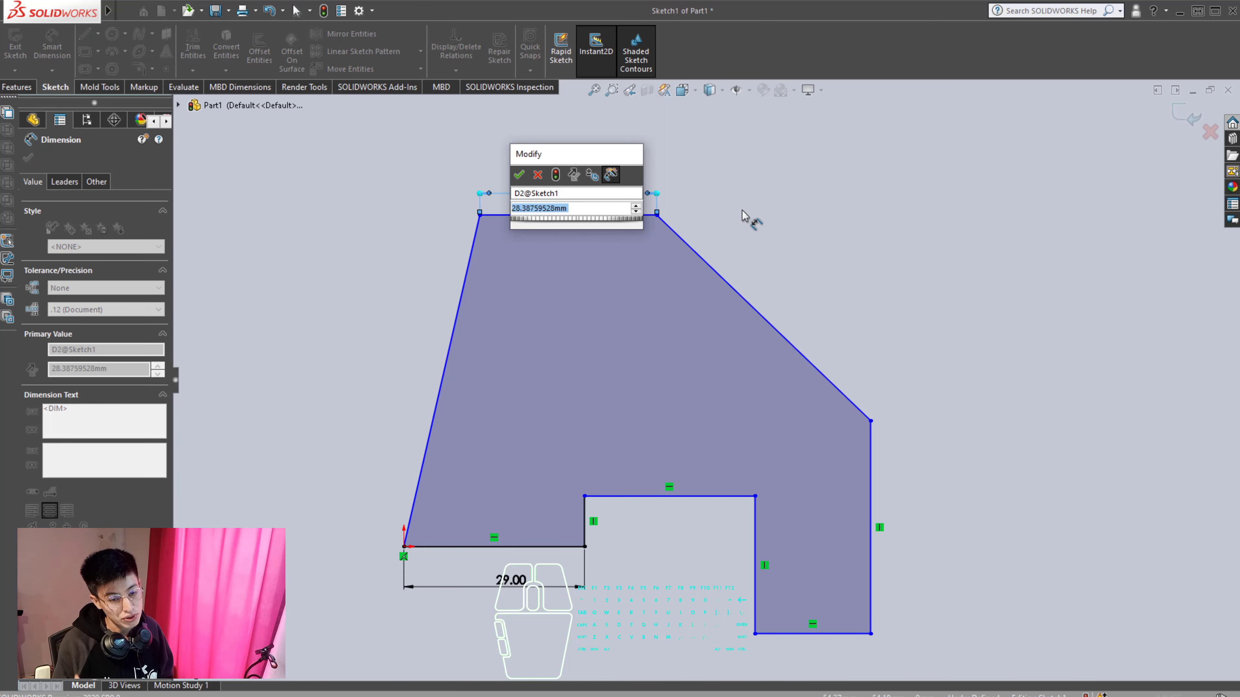
{"action": "type", "text": "20"}
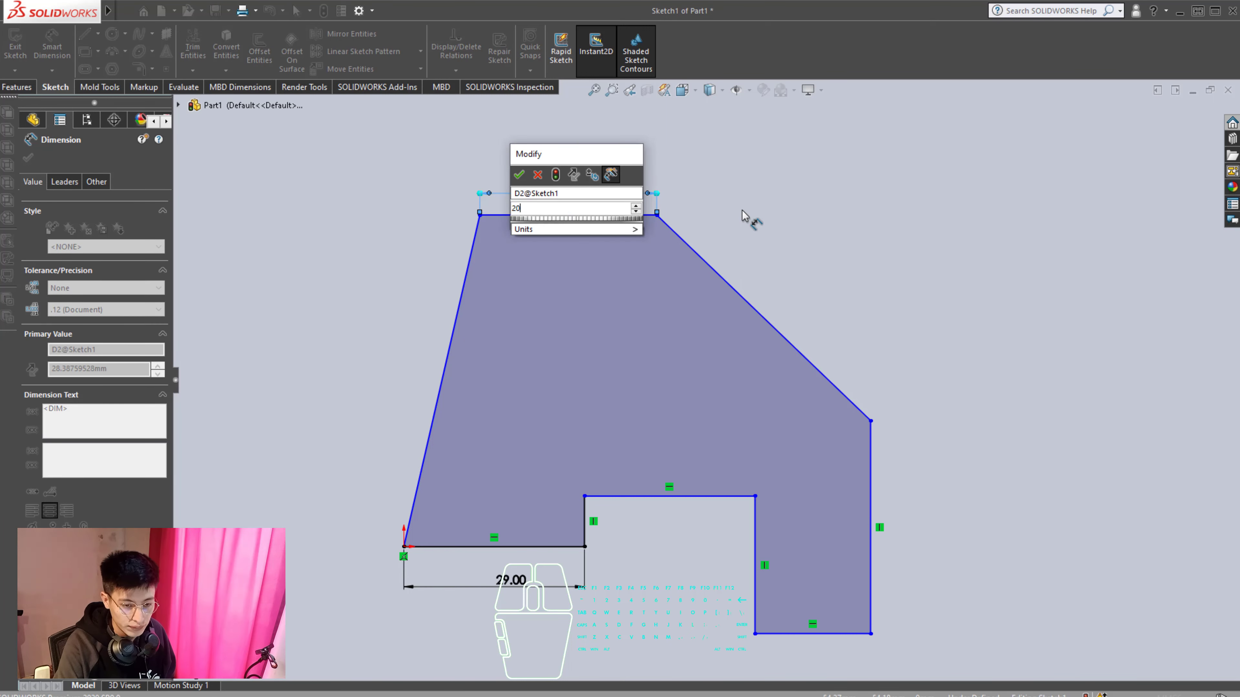
{"action": "key", "text": "Escape"}
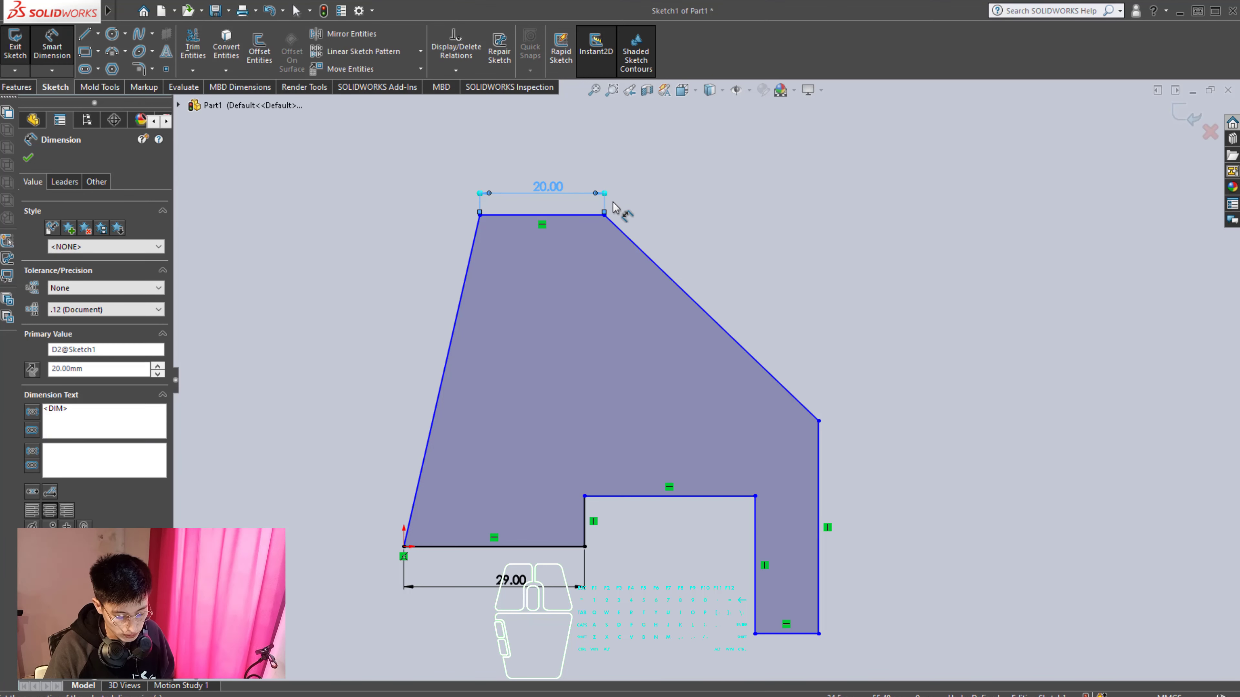
Step: Dimension the horizontal distance between the origin and the top edge's left endpoint to 8 mm
{"action": "left_click", "coordinate": [404, 548]}
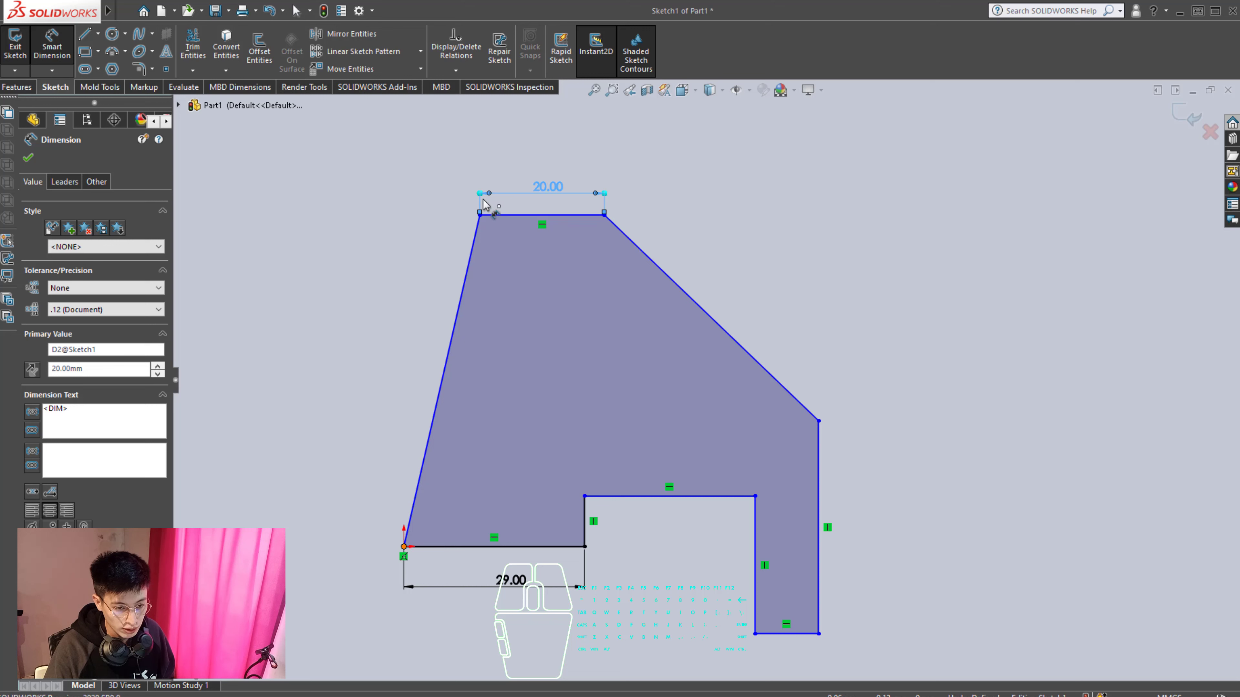
{"action": "left_click", "coordinate": [480, 216]}
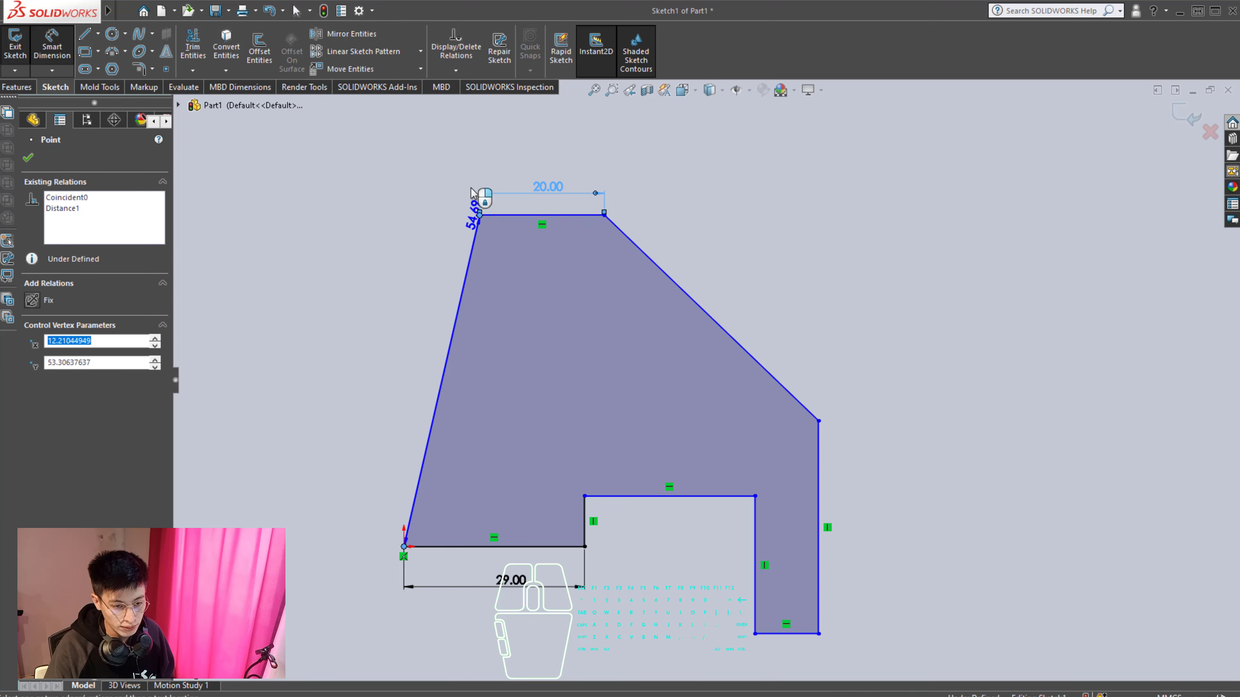
{"action": "left_click", "coordinate": [452, 195]}
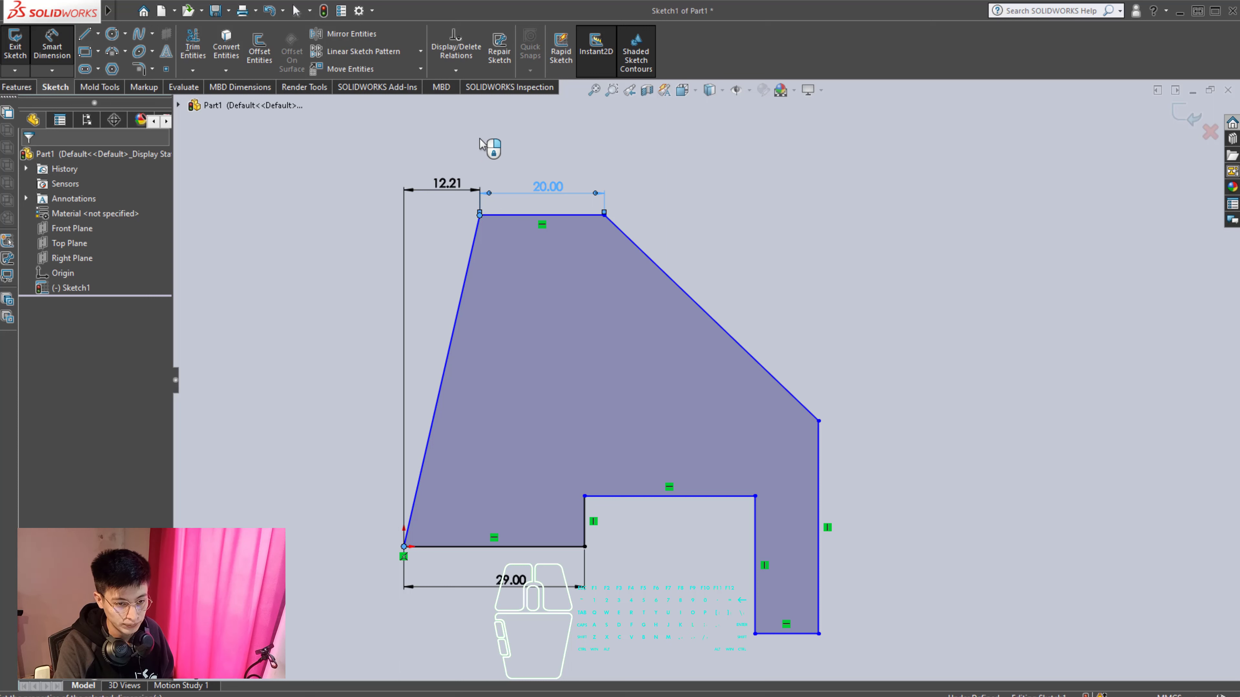
{"action": "type", "text": "8"}
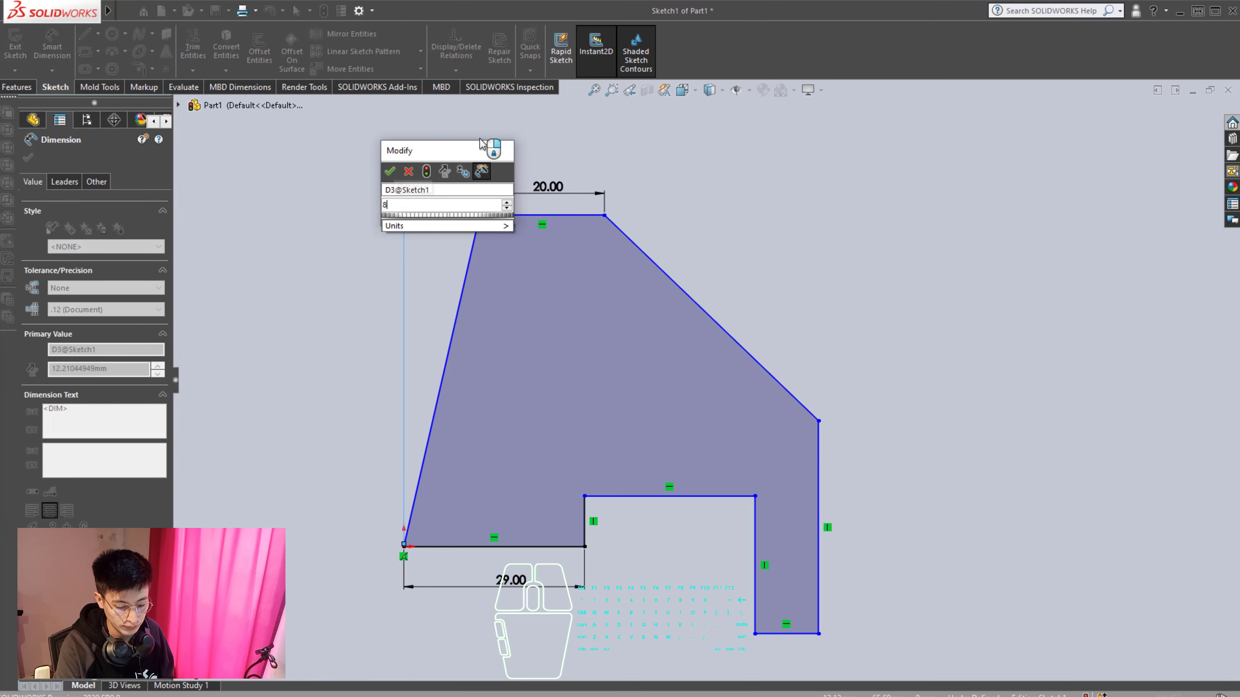
{"action": "key", "text": "Escape"}
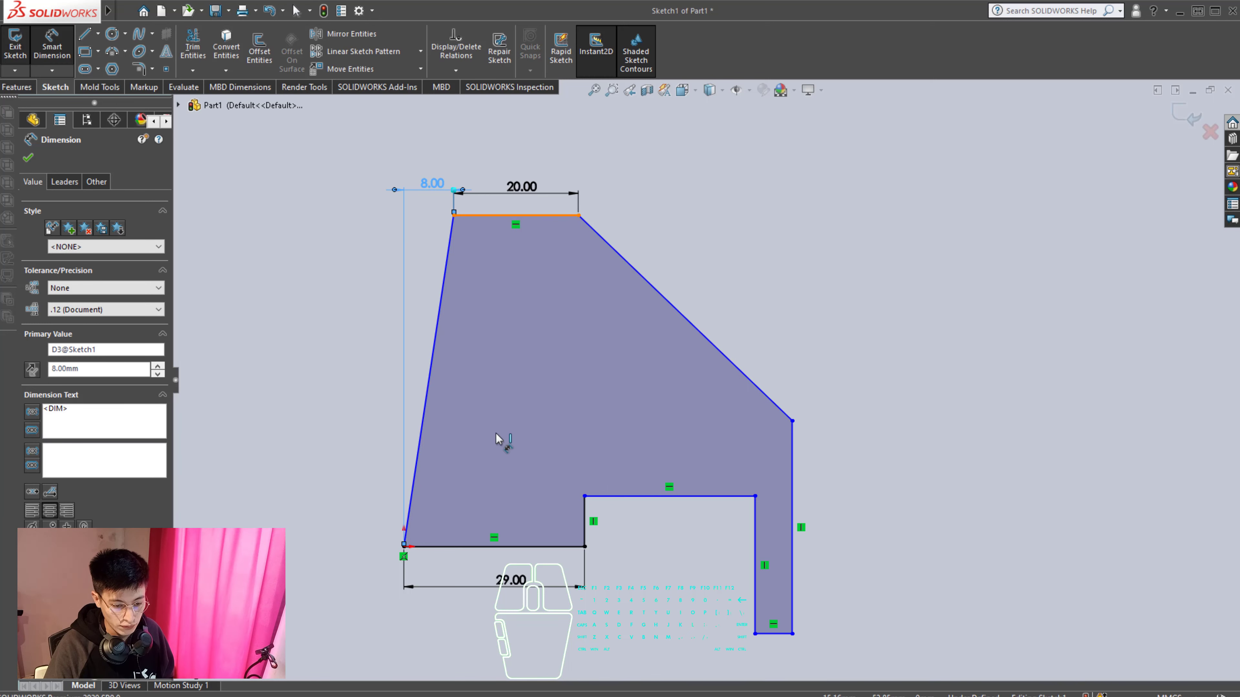
Step: Dimension the vertical distance between the top edge and the bottom-left edge to 40 mm
{"action": "left_click", "coordinate": [465, 549]}
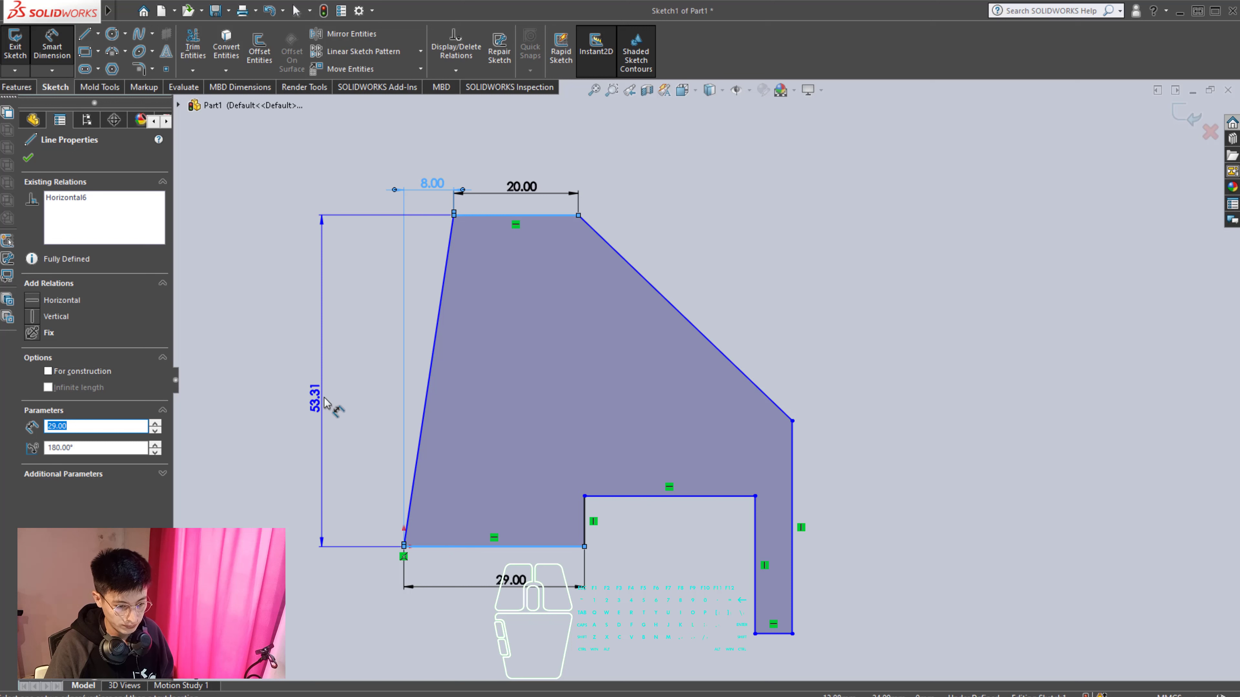
{"action": "left_click", "coordinate": [362, 405]}
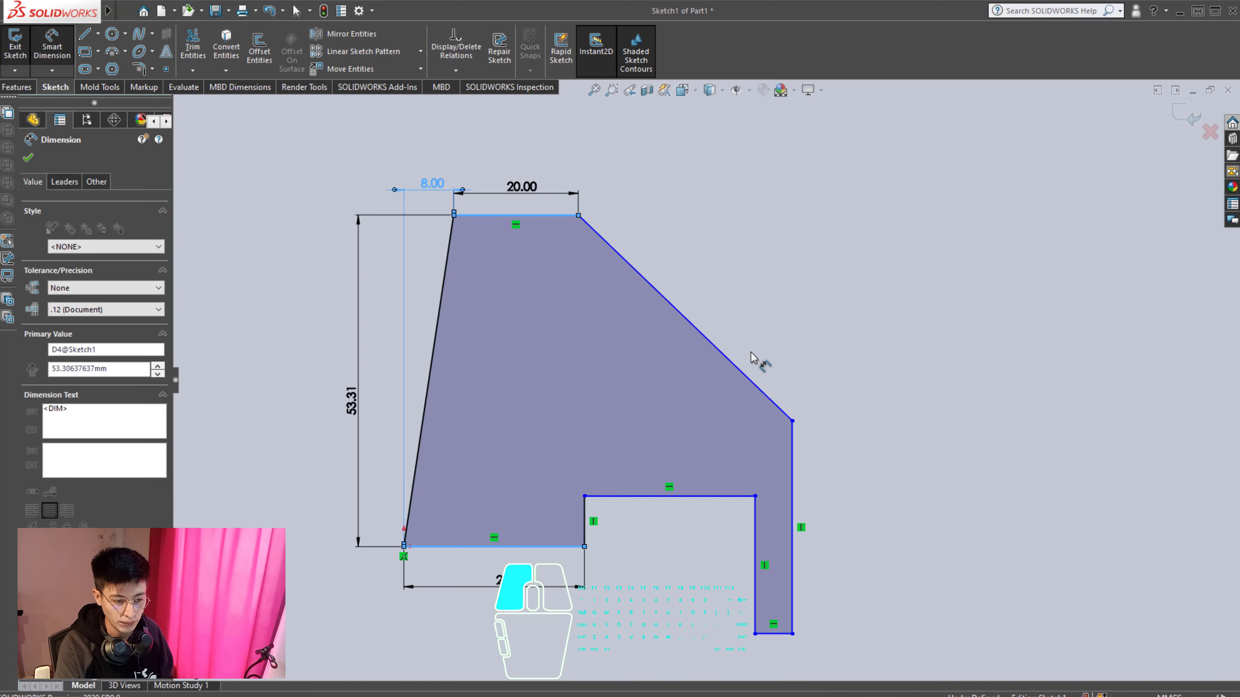
{"action": "type", "text": "40"}
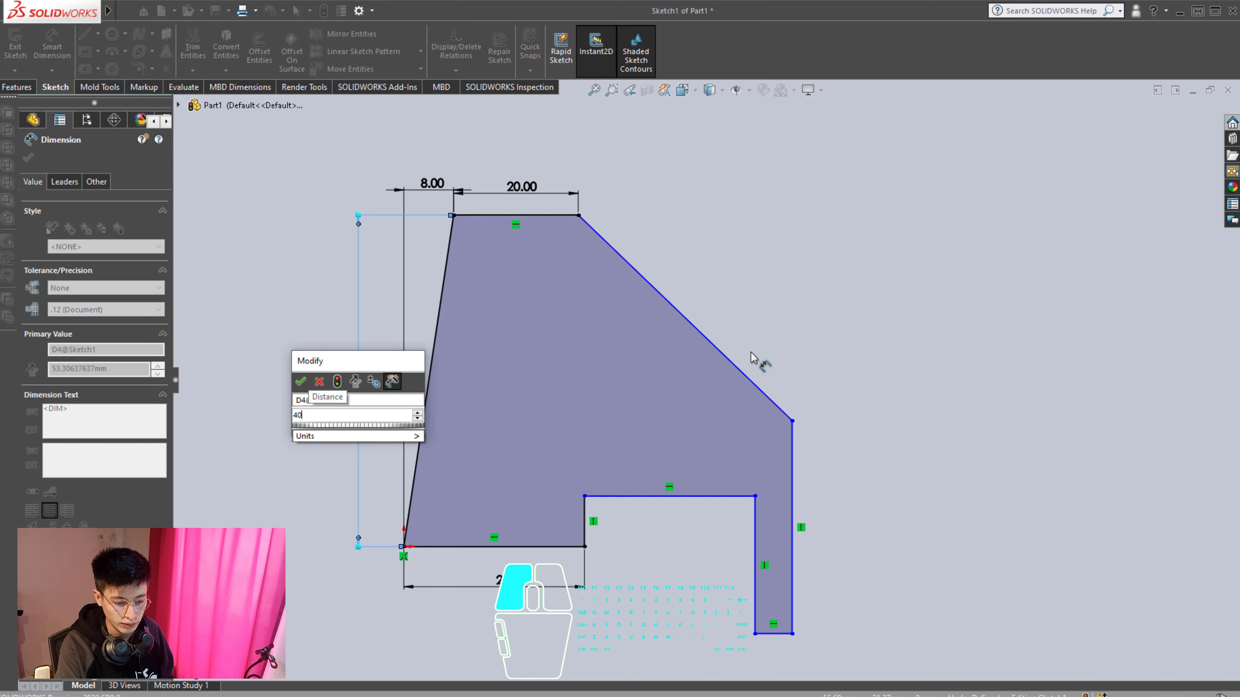
{"action": "key", "text": "Escape"}
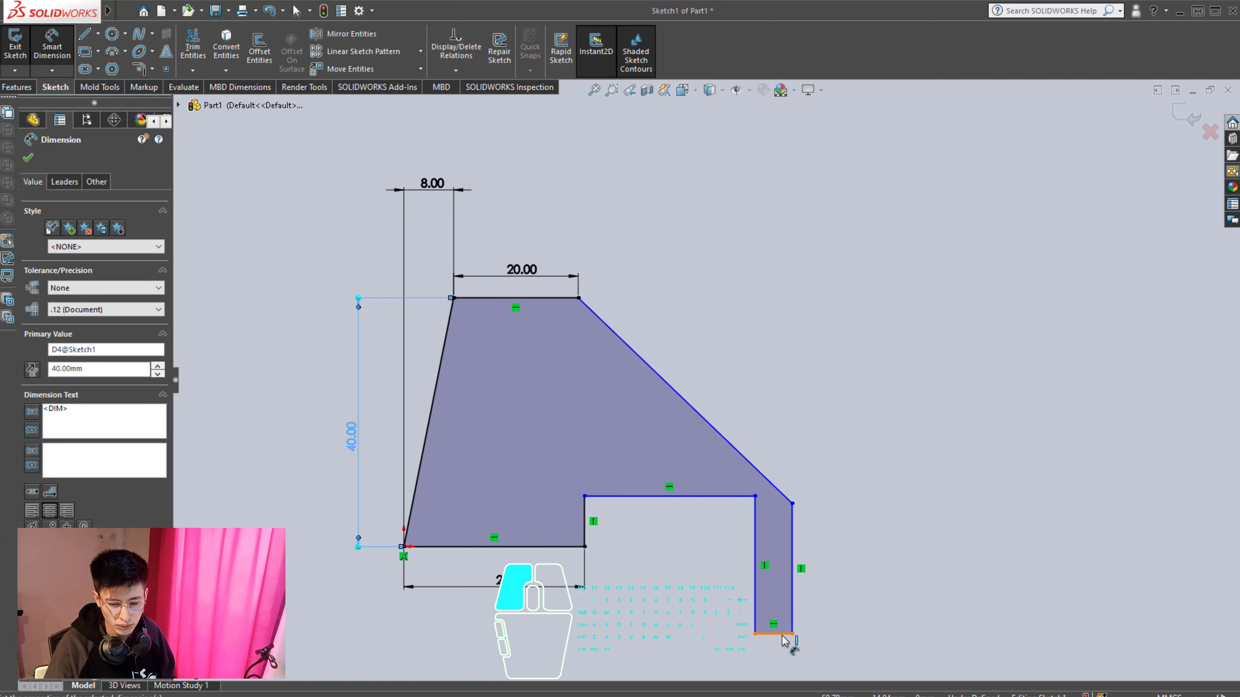
Step: Dimension the overall height from the top edge to the right leg's bottom edge to 49 mm
{"action": "left_click", "coordinate": [533, 300]}
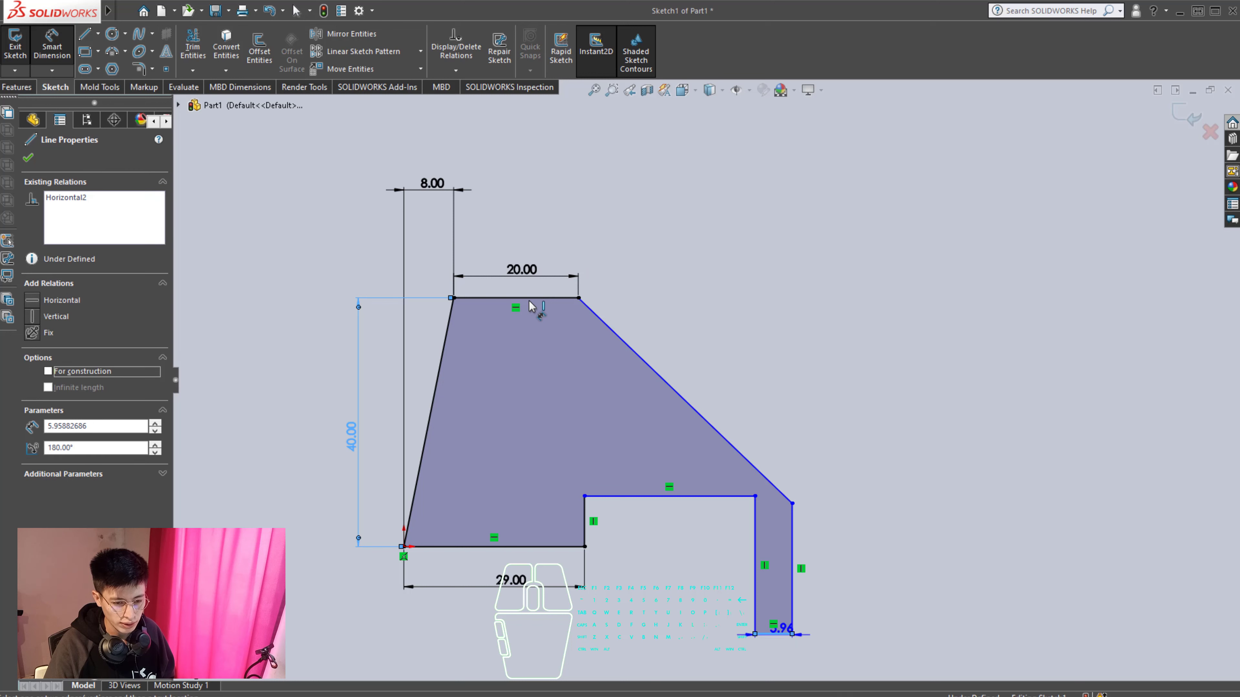
{"action": "left_click", "coordinate": [532, 300]}
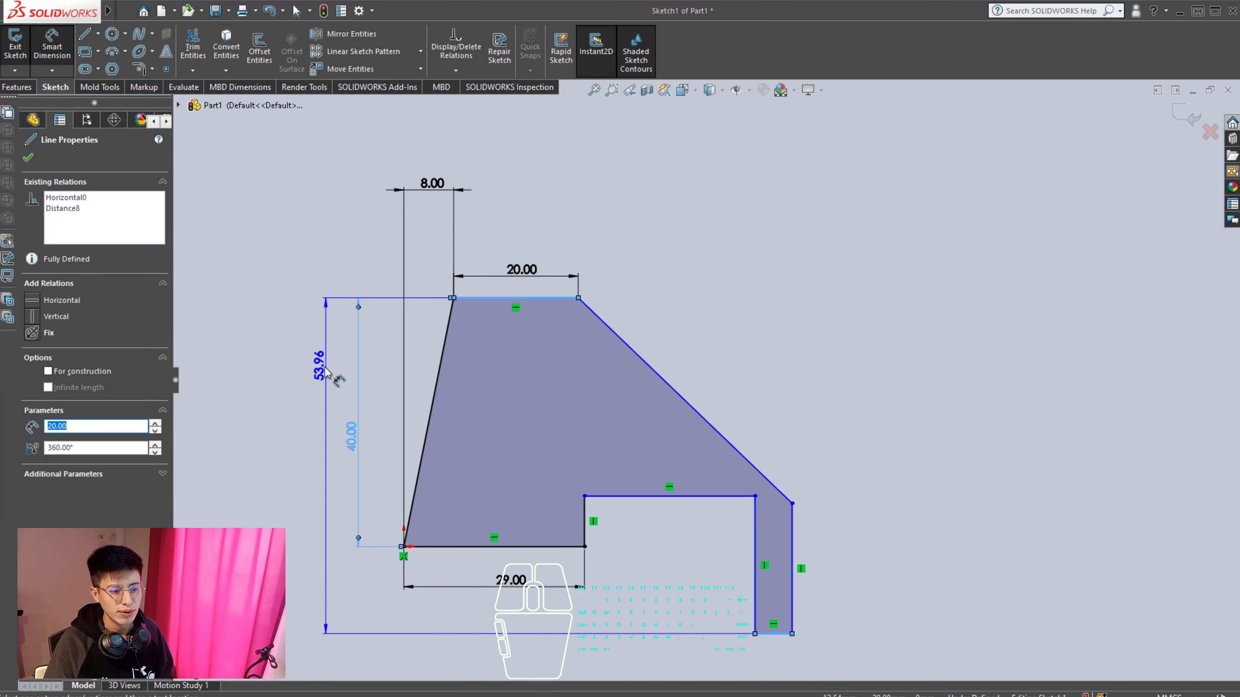
{"action": "left_click", "coordinate": [303, 374]}
{"action": "key", "text": "Escape"}
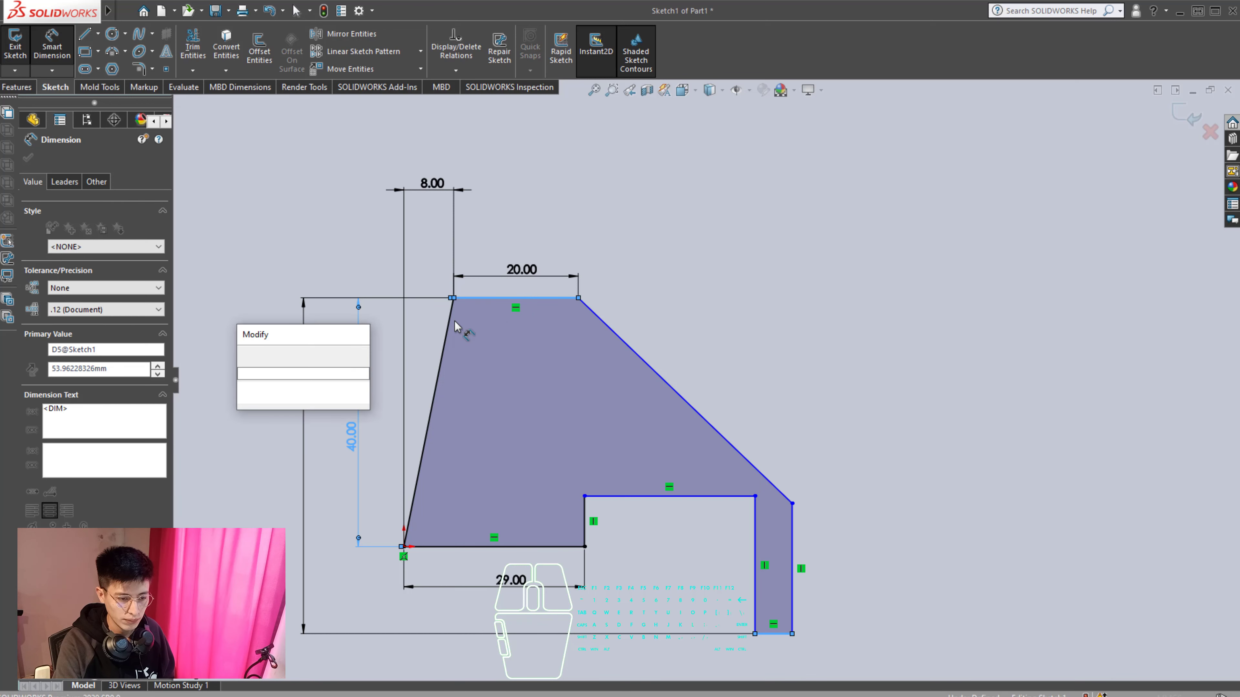
{"action": "type", "text": "40"}
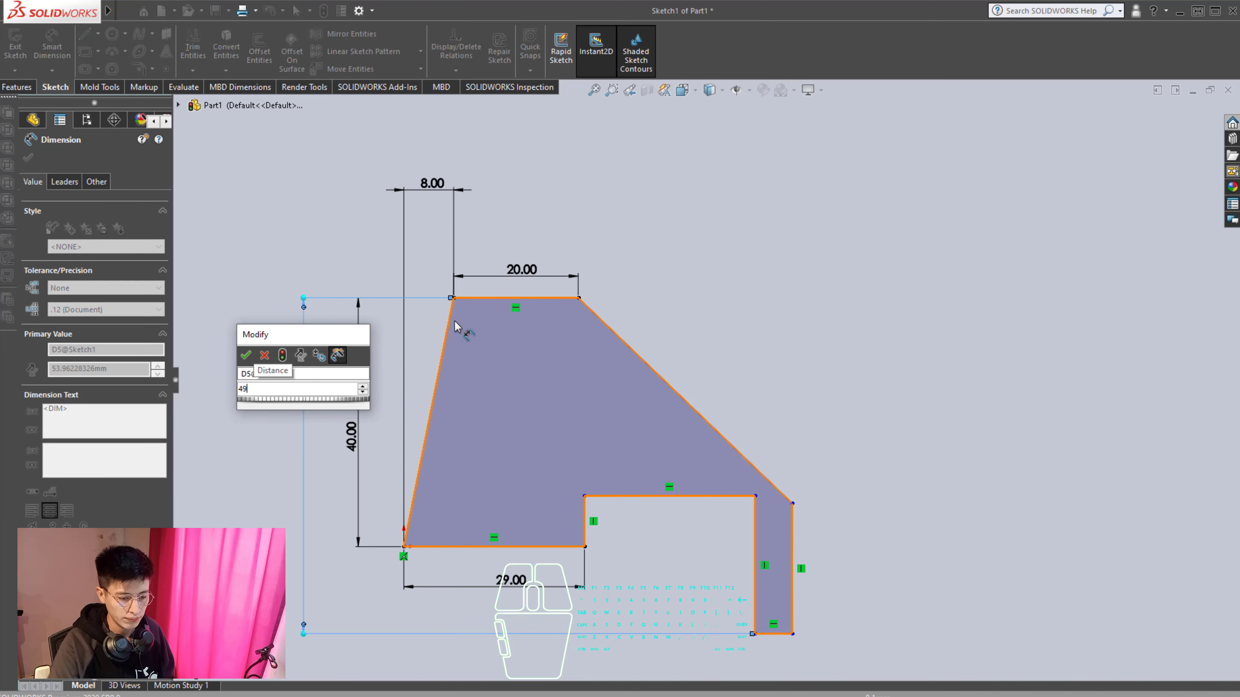
{"action": "key", "text": "Escape"}
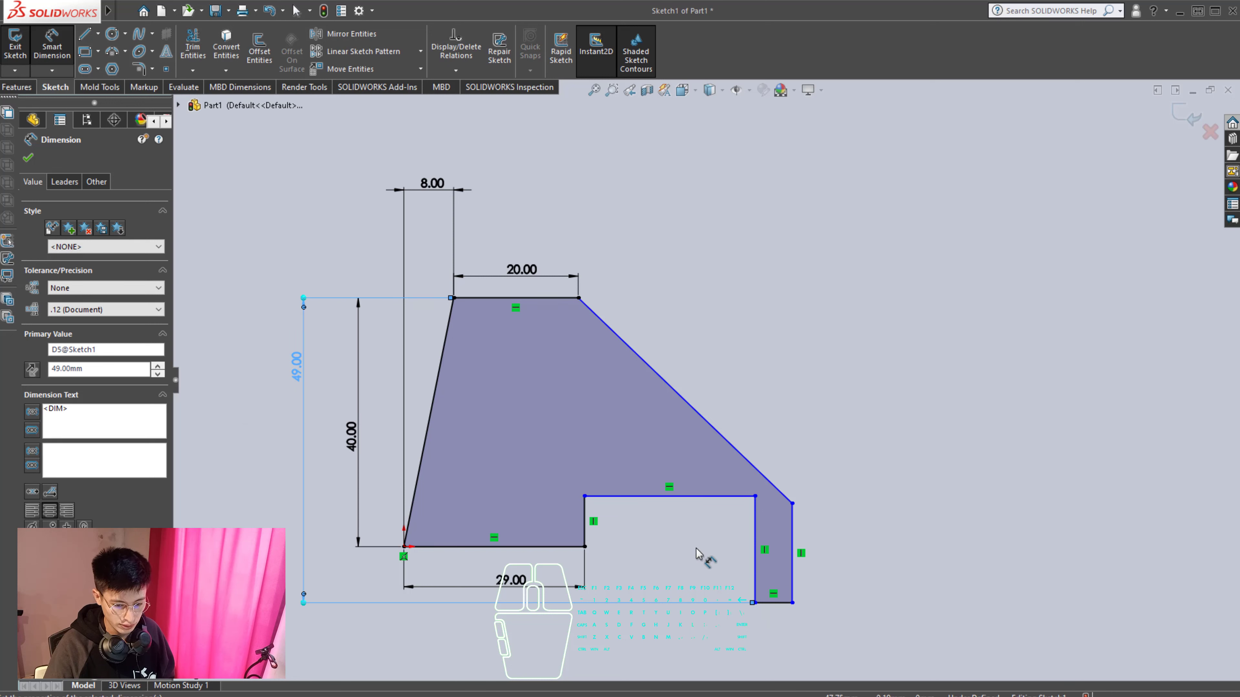
Step: Dimension the overall width from the origin to the right vertical edge to 62 mm
{"action": "left_click_drag", "start_coordinate": [685, 503], "coordinate": [676, 537]}
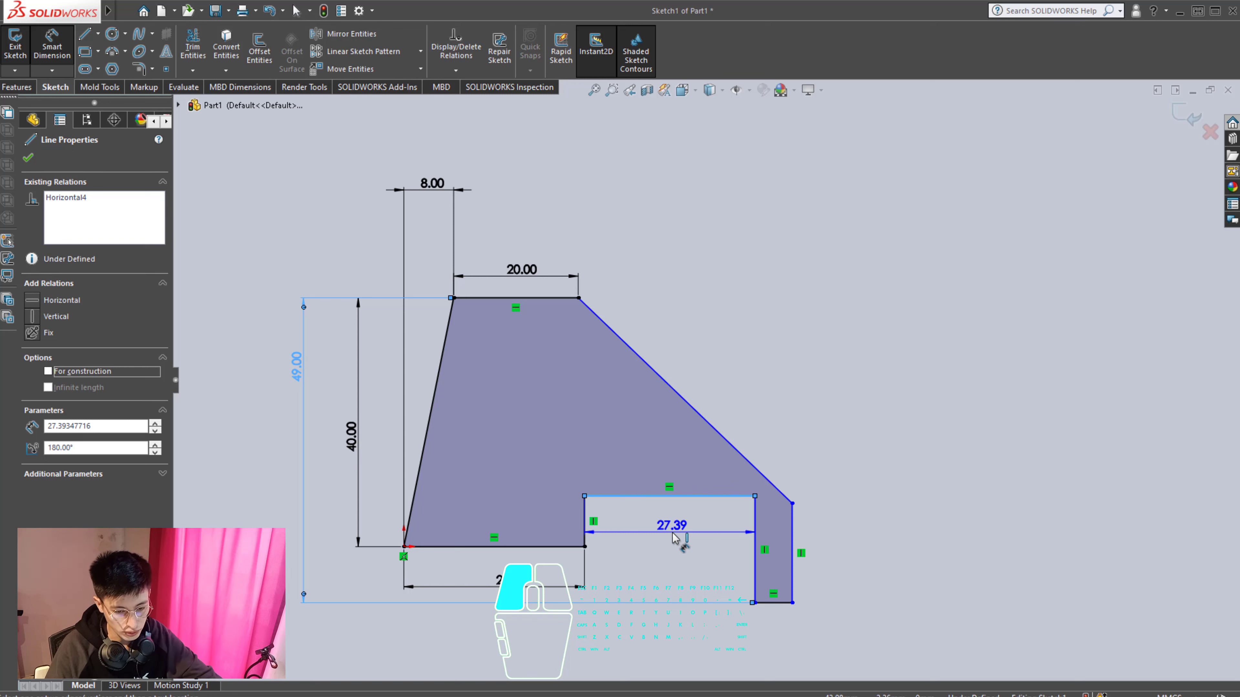
{"action": "key", "text": "Escape"}
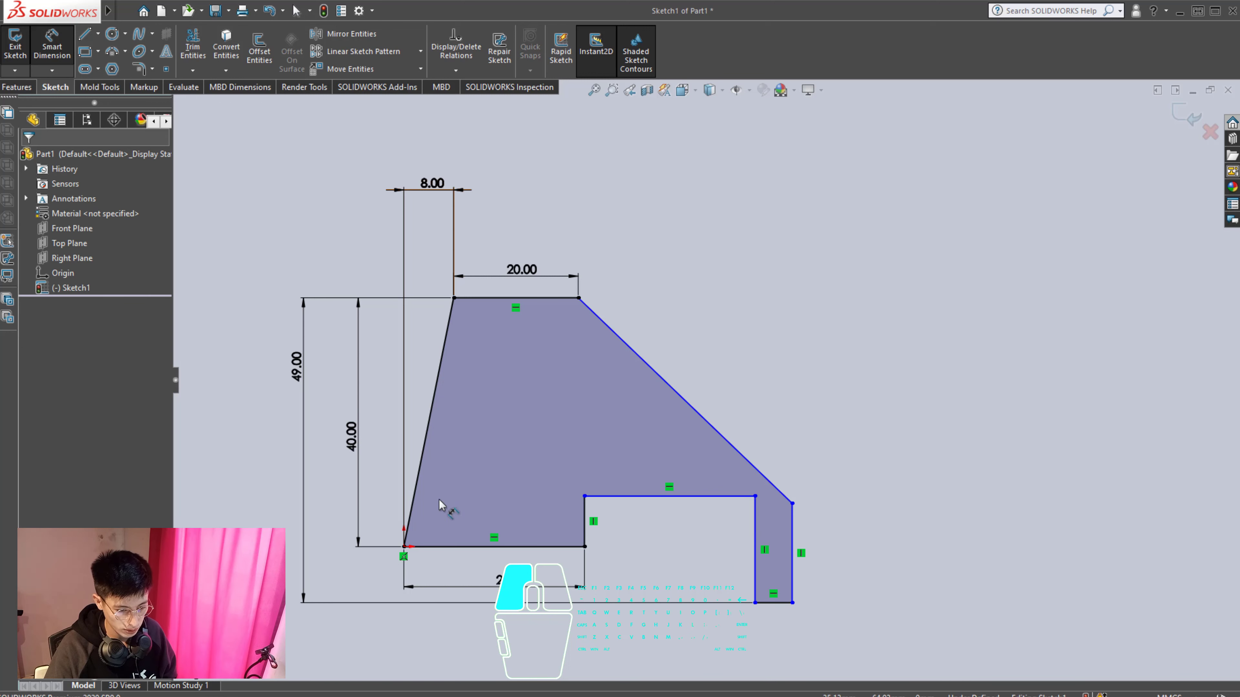
{"action": "left_click", "coordinate": [403, 547]}
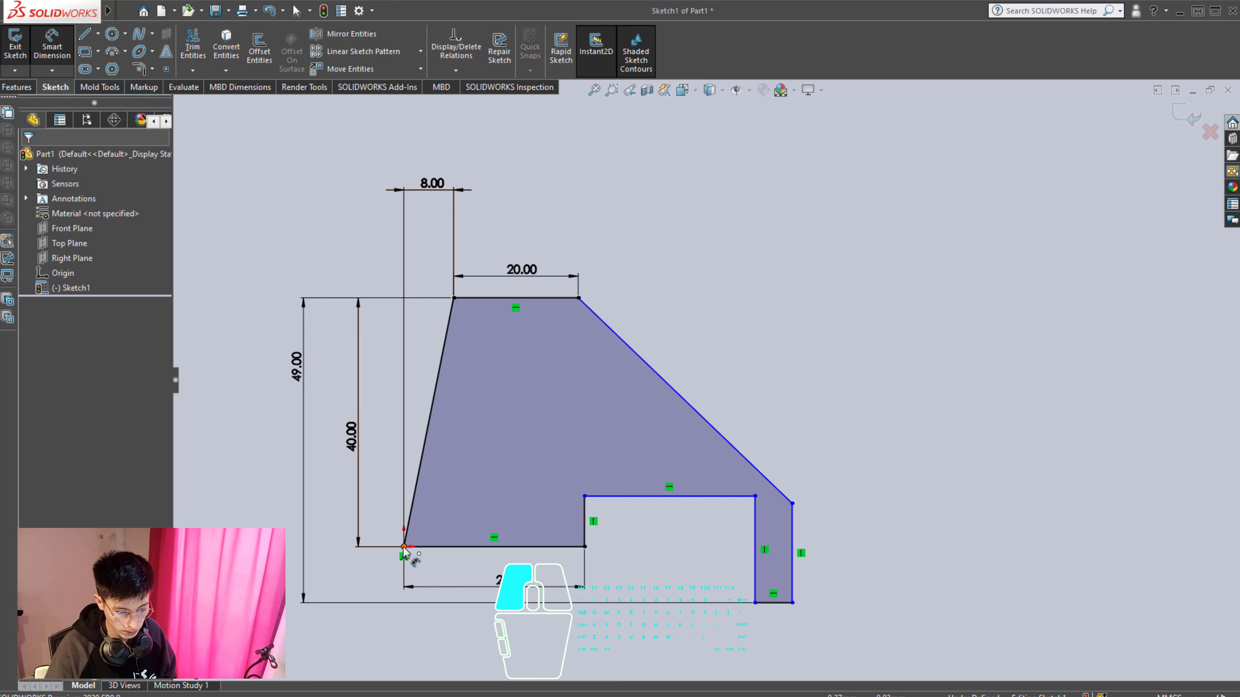
{"action": "left_click", "coordinate": [795, 541]}
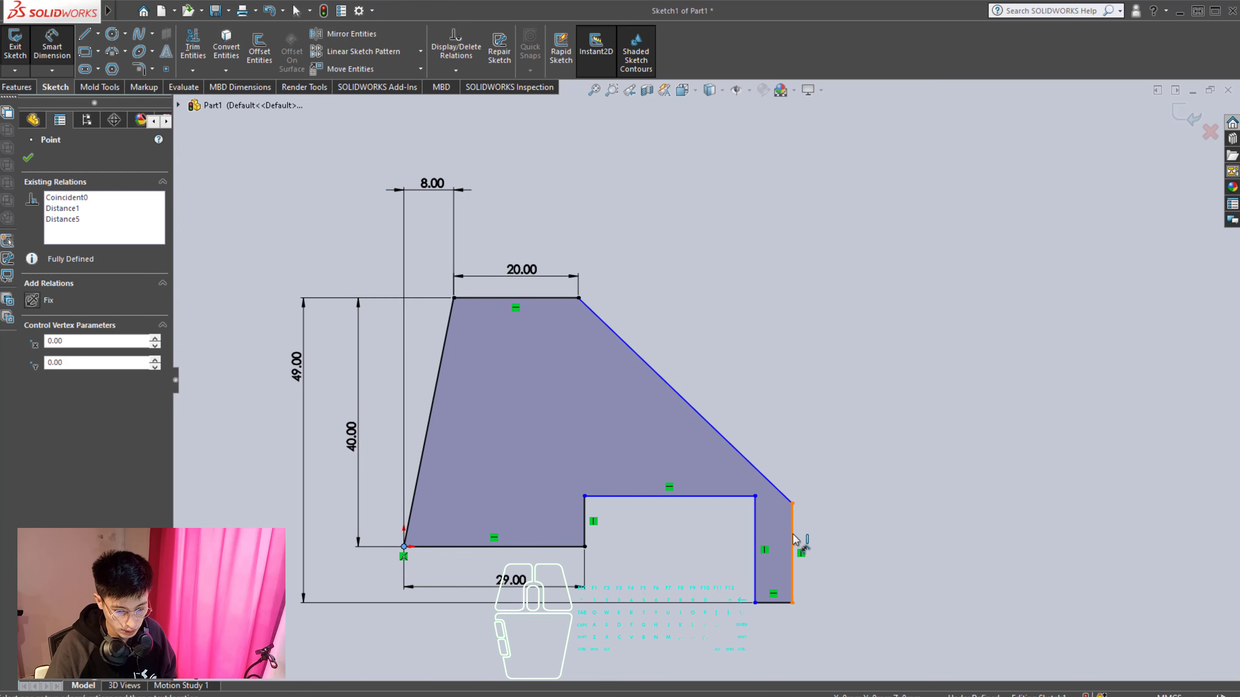
{"action": "left_click", "coordinate": [549, 147]}
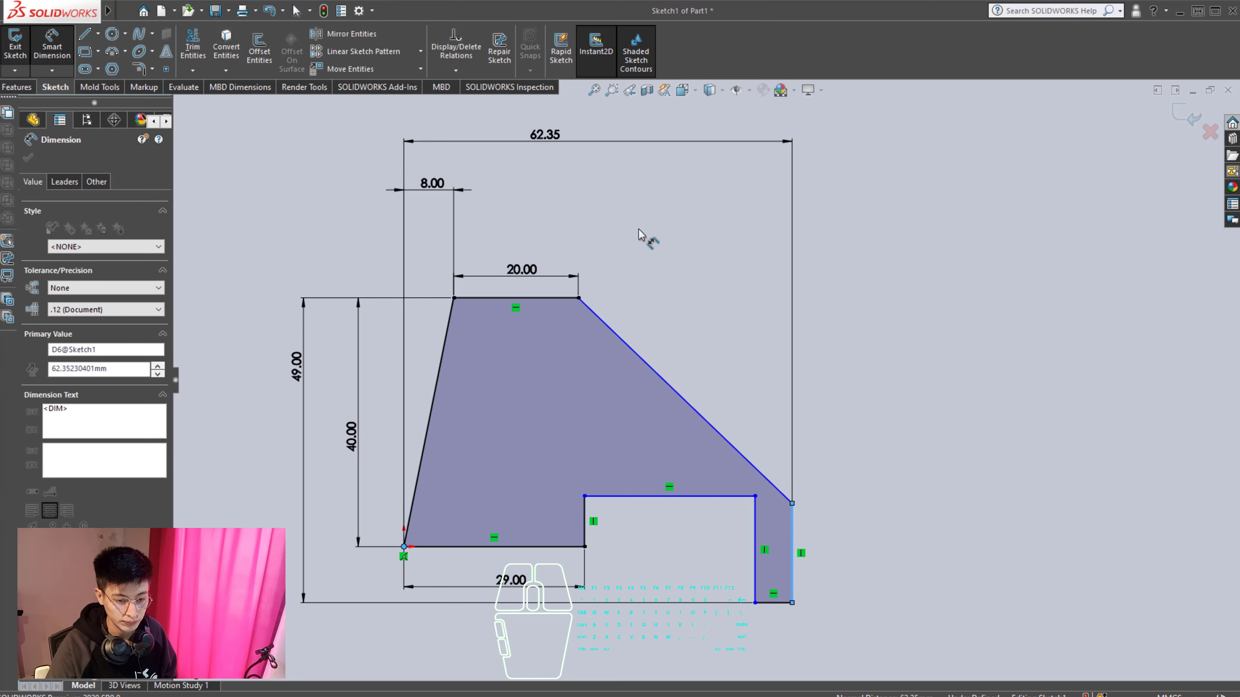
{"action": "type", "text": "62"}
{"action": "key", "text": "Return"}
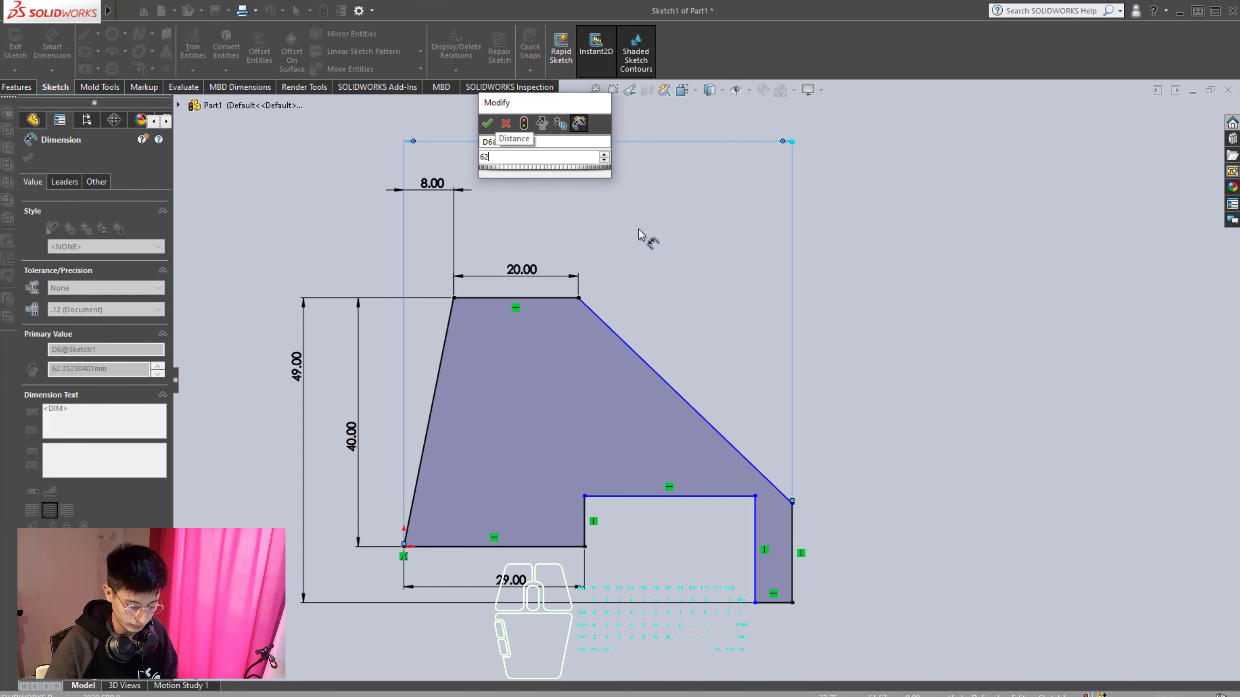
Step: Dimension the length of the profile's right vertical edge to 23 mm
{"action": "left_click", "coordinate": [791, 535]}
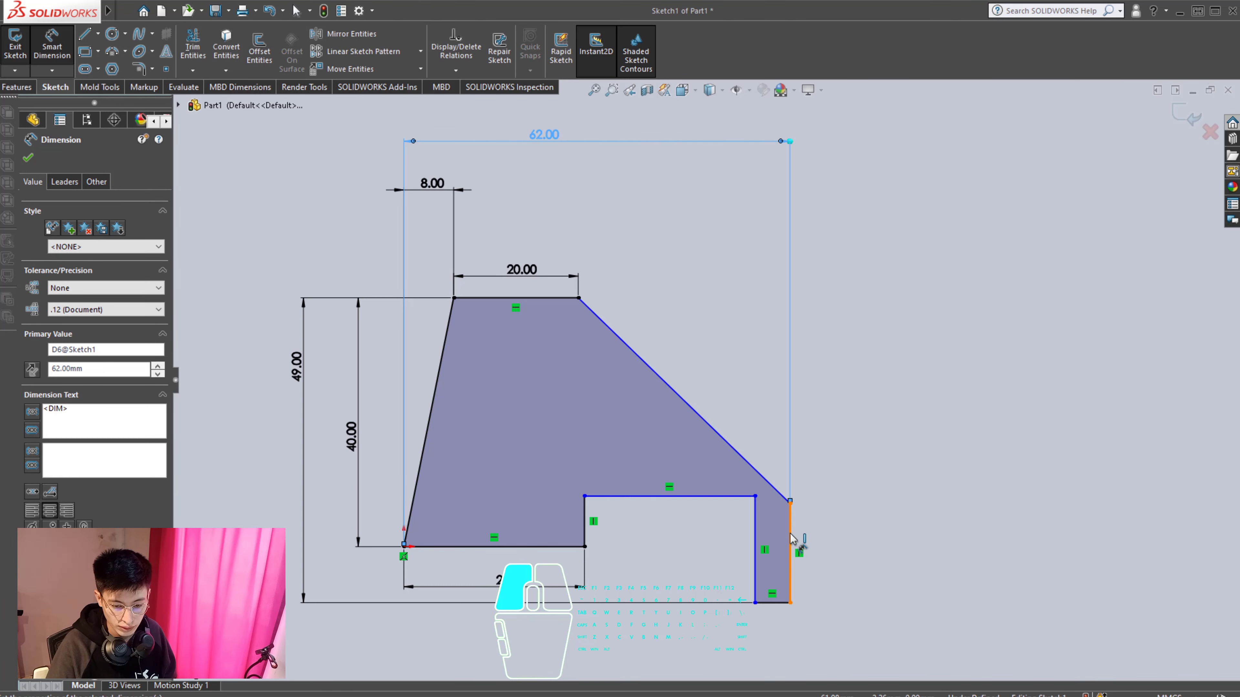
{"action": "left_click", "coordinate": [895, 531]}
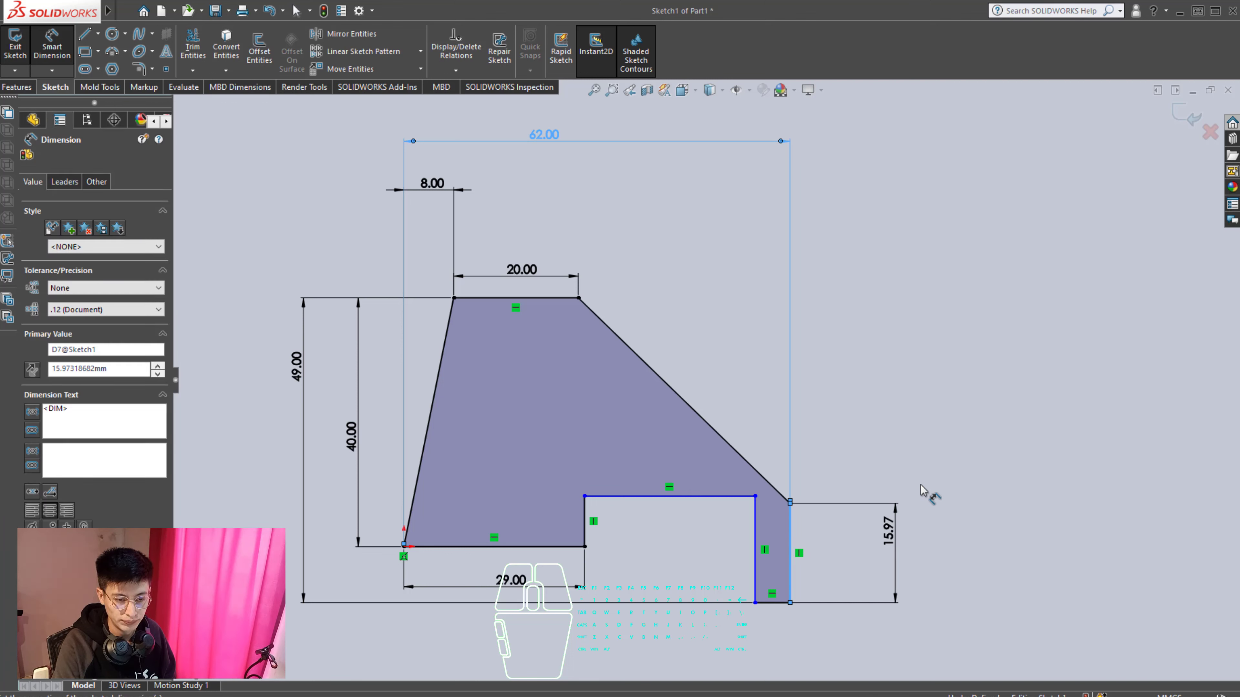
{"action": "type", "text": "23"}
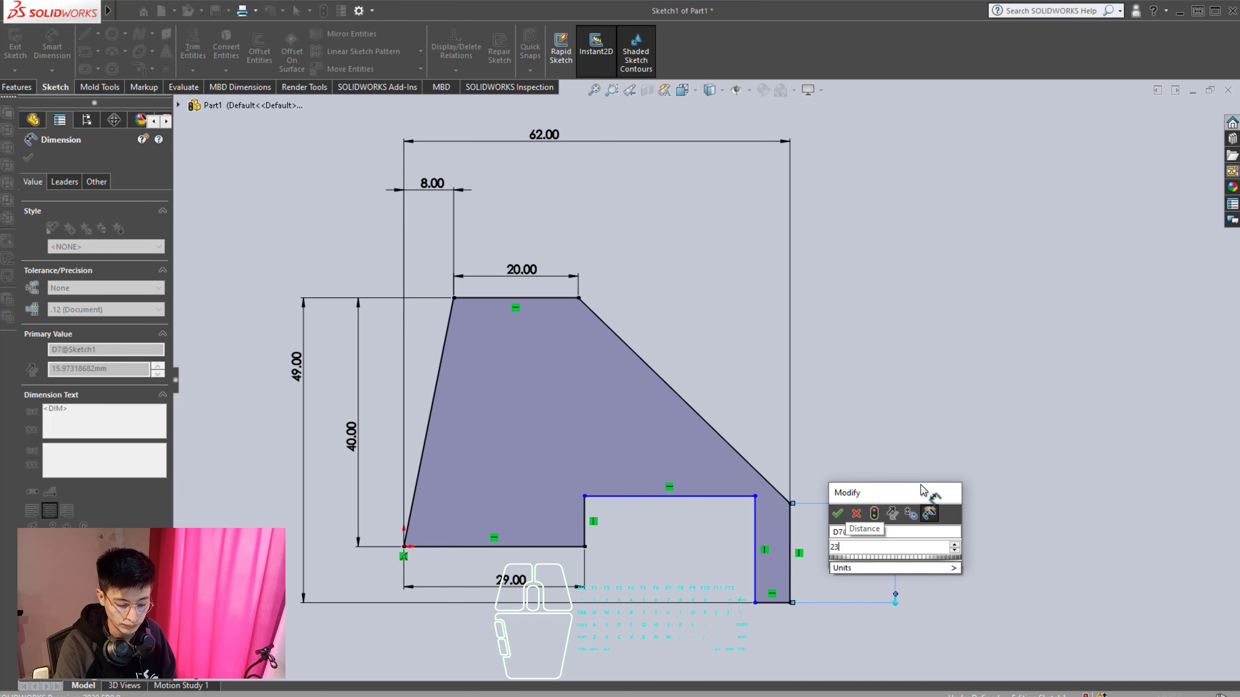
{"action": "key", "text": "Return"}
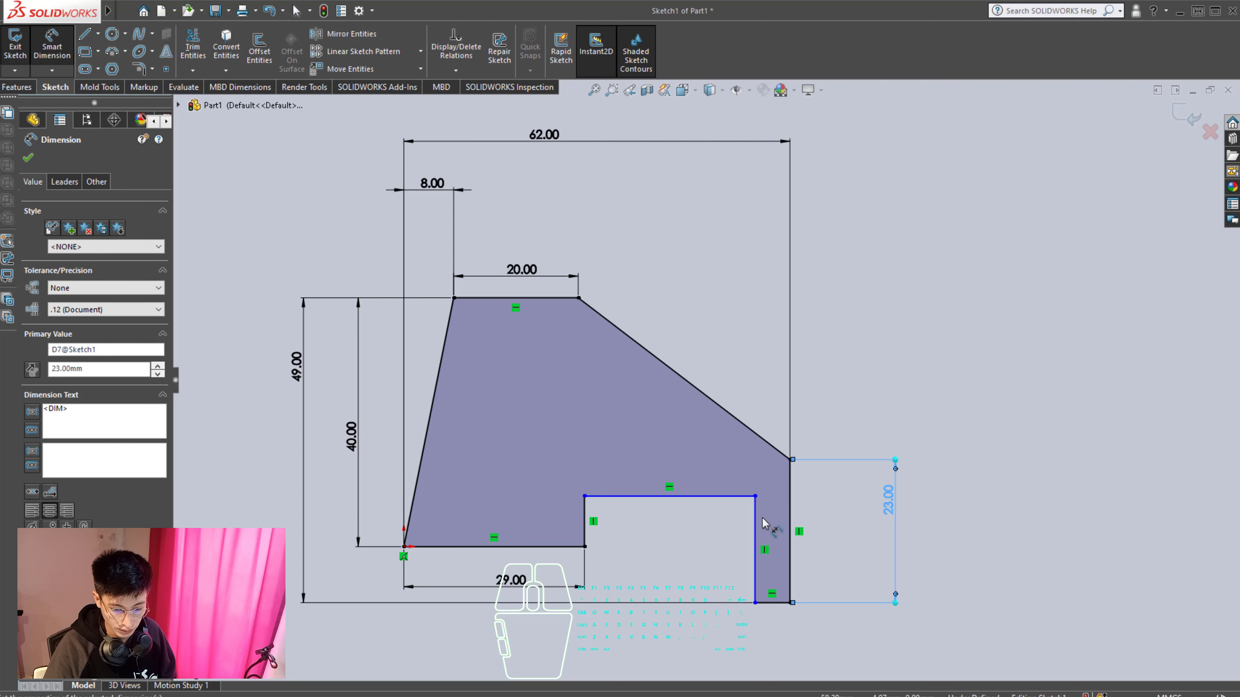
Step: Dimension the length of the right leg's bottom edge to 19 mm
{"action": "left_click", "coordinate": [775, 606]}
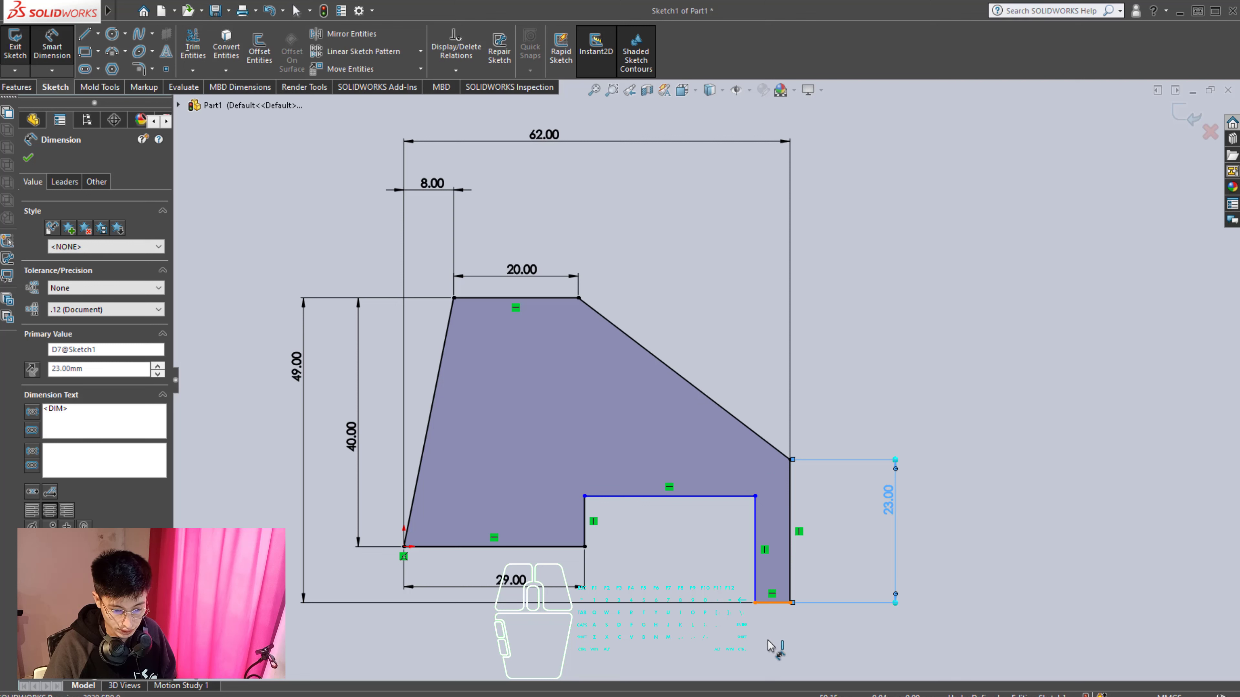
{"action": "left_click", "coordinate": [769, 644]}
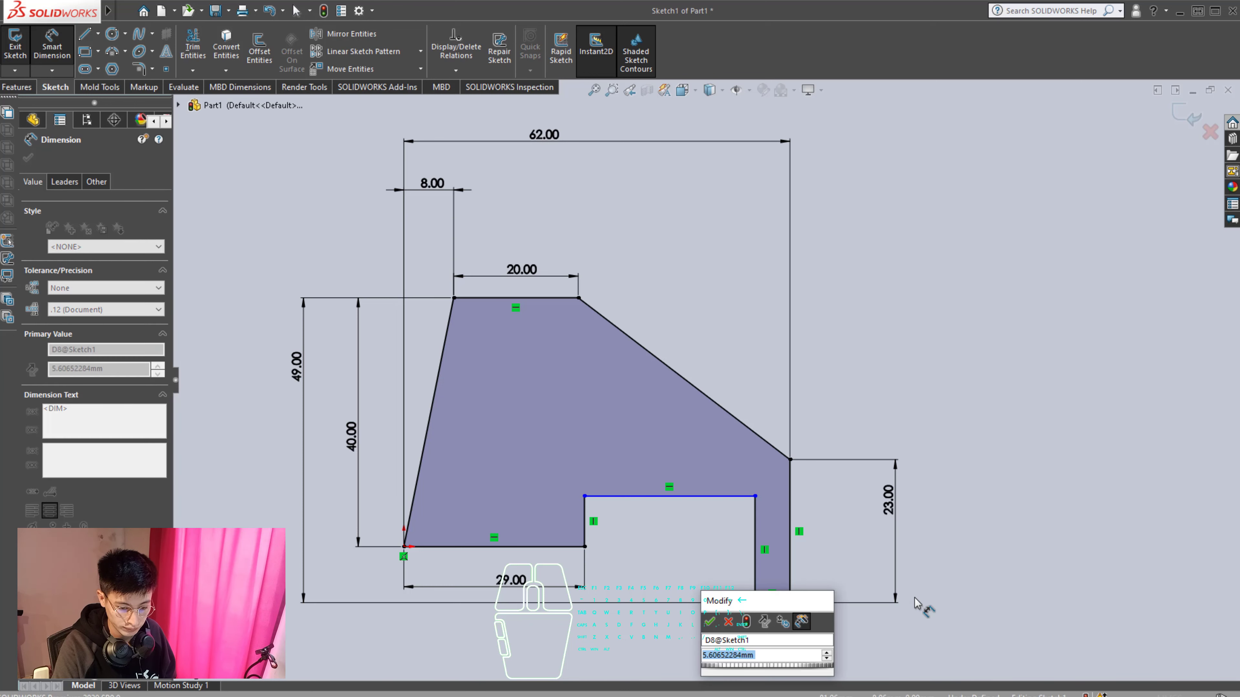
{"action": "key", "text": "Return"}
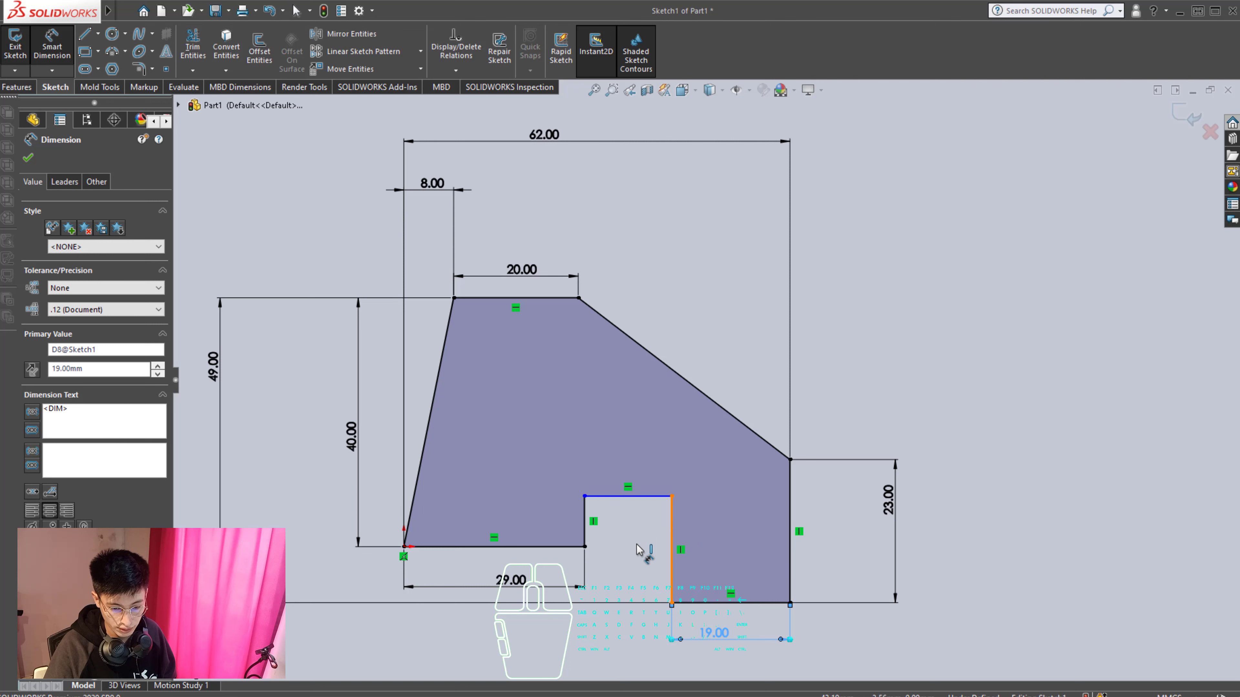
Step: Dimension the height of the notch's vertical edge beside the right leg to 14 mm
{"action": "left_click", "coordinate": [671, 547]}
{"action": "left_click", "coordinate": [634, 545]}
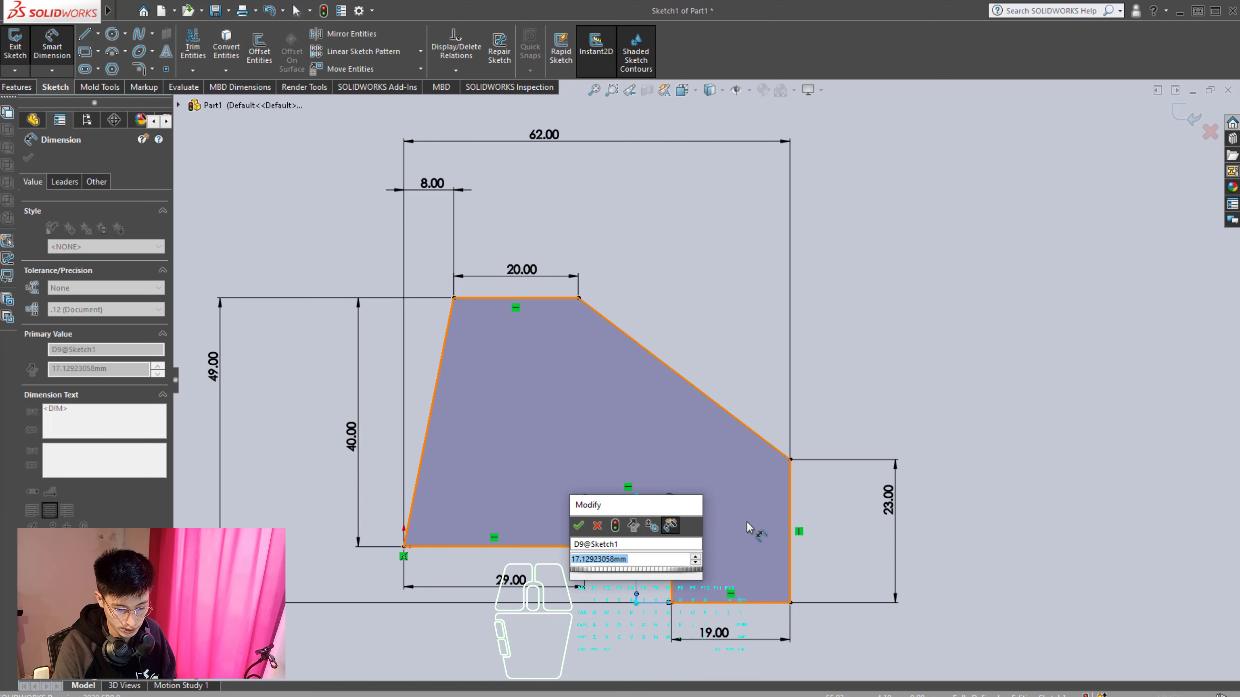
{"action": "key", "text": "Return"}
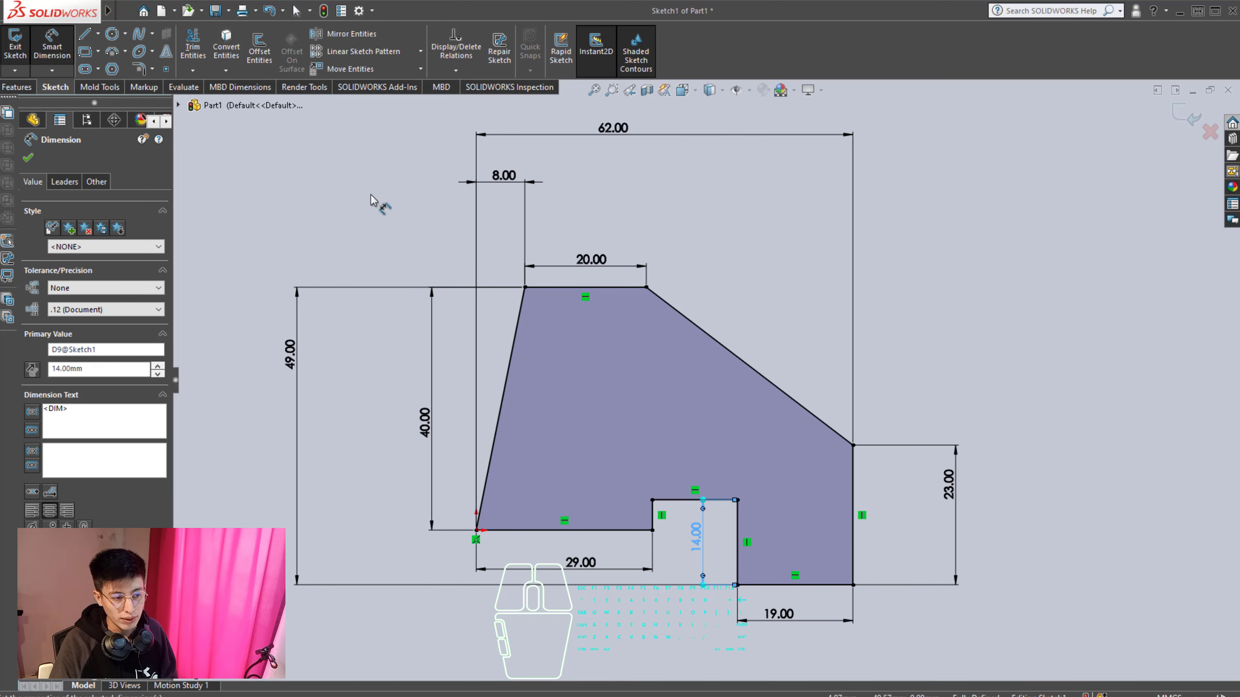
Step: Extrude the front profile as a blind boss 30 mm deep, taking the depth from the side view of the reference drawing
{"action": "left_click", "coordinate": [29, 89]}
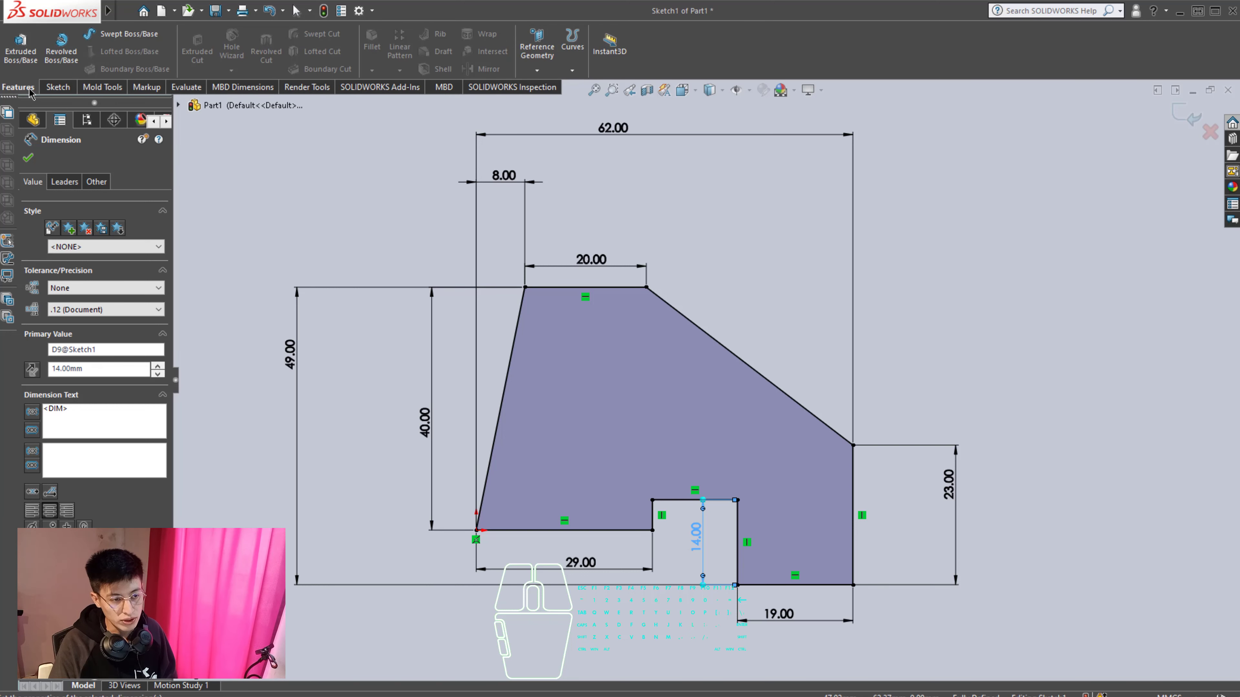
{"action": "left_click", "coordinate": [20, 48]}
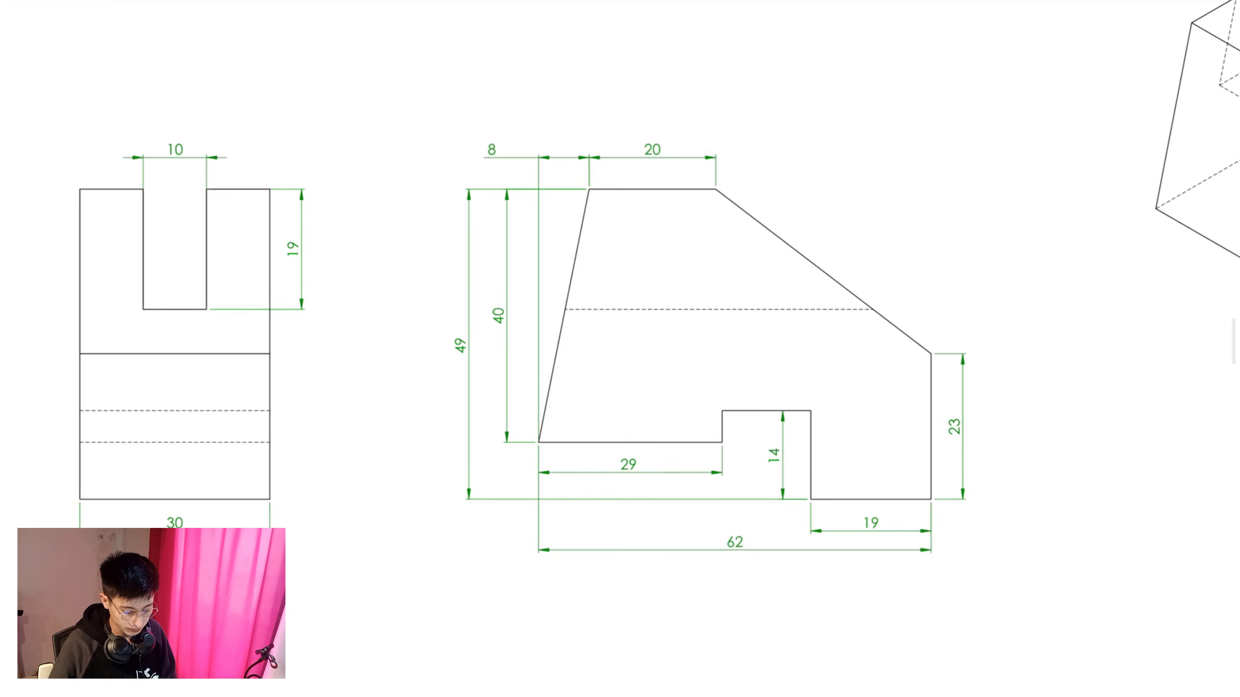
{"action": "scroll", "coordinate": [620, 342], "scroll_direction": "up", "scroll_amount": 5, "text": "ctrl"}
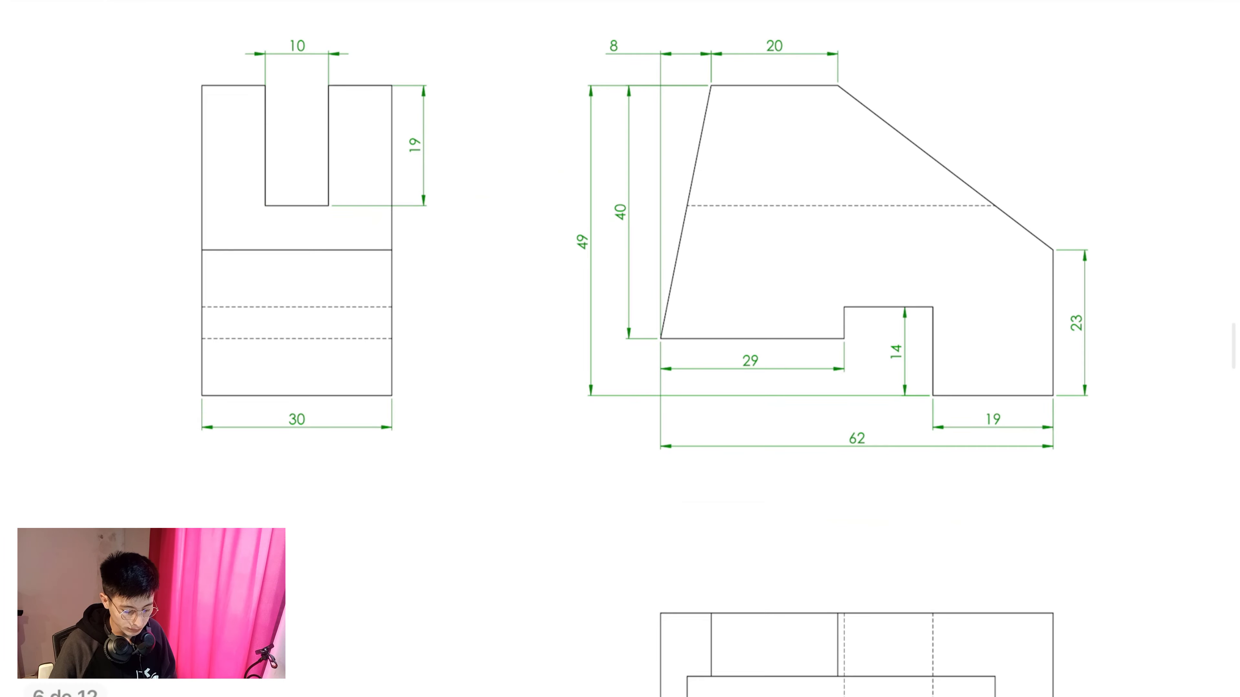
{"action": "scroll", "coordinate": [620, 349], "scroll_direction": "up", "scroll_amount": 3, "text": "ctrl"}
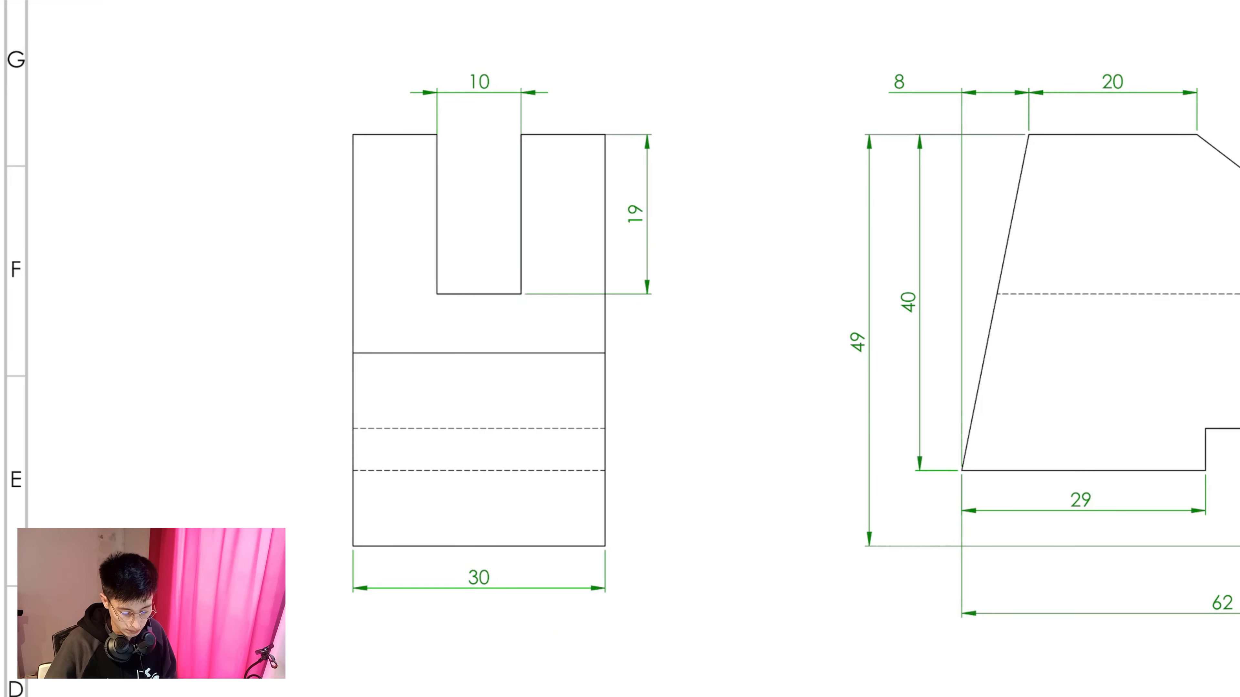
{"action": "scroll", "coordinate": [620, 349], "scroll_direction": "down", "scroll_amount": 2}
{"action": "scroll", "coordinate": [620, 349], "scroll_direction": "left", "scroll_amount": 2}
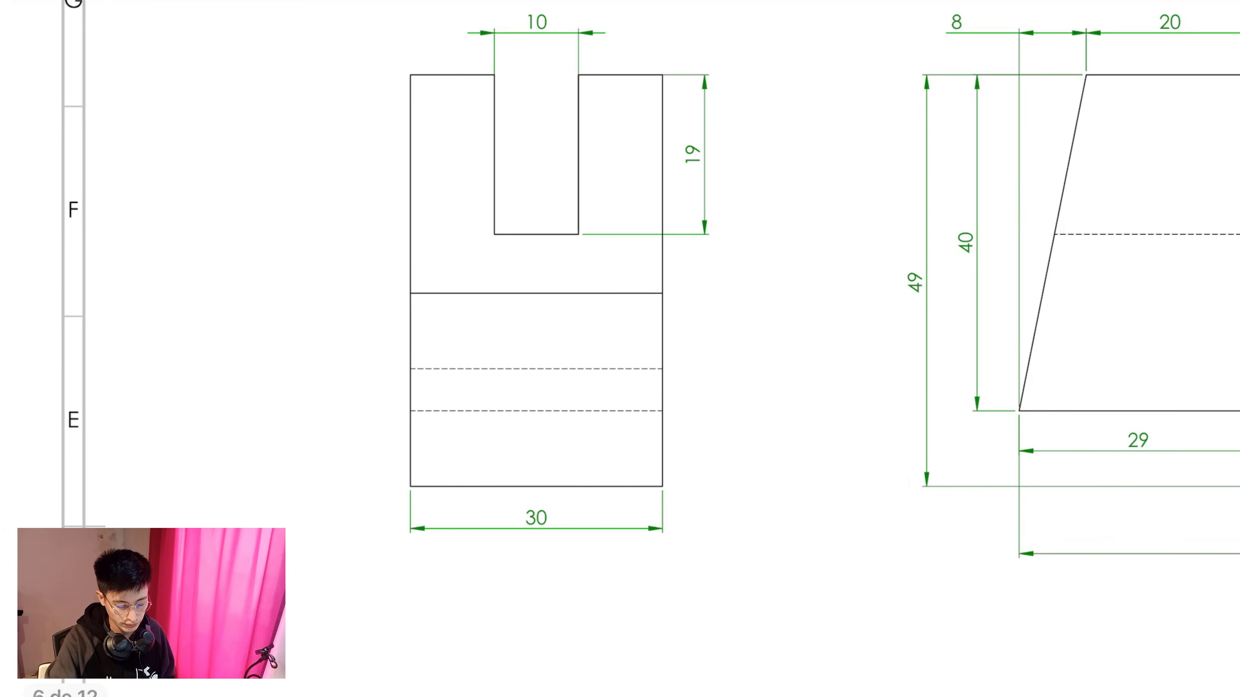
{"action": "left_click", "coordinate": [535, 524]}
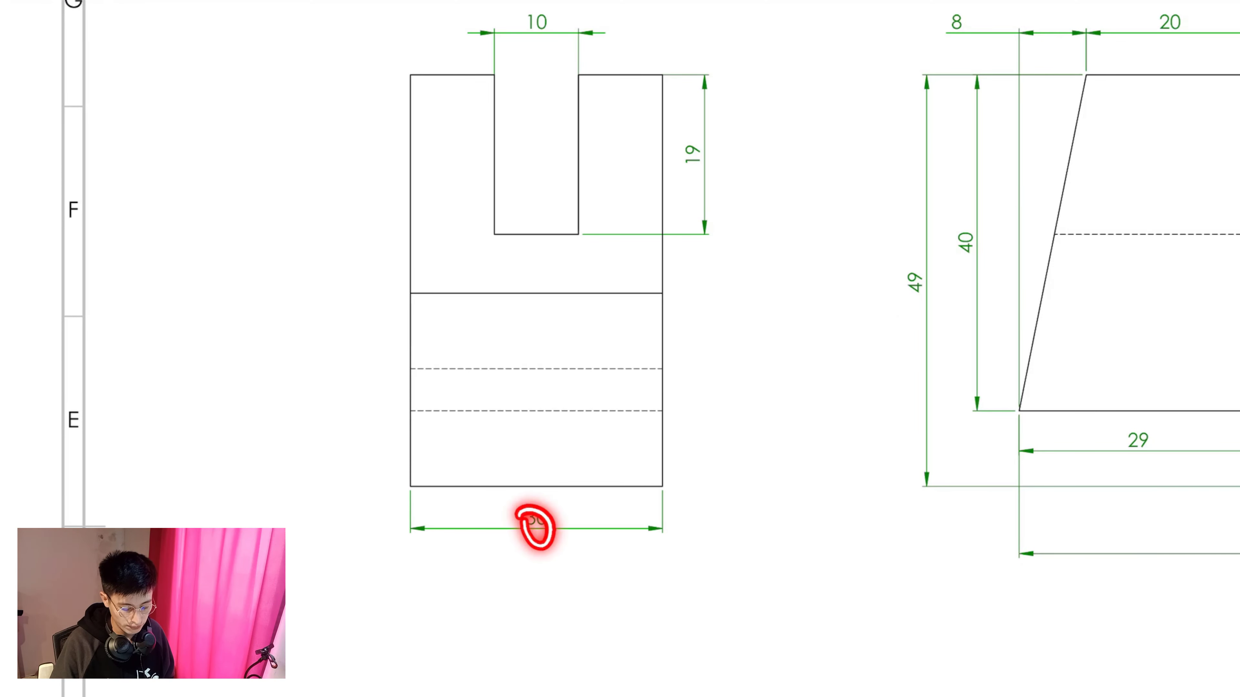
{"action": "scroll", "coordinate": [620, 348], "scroll_direction": "up", "scroll_amount": 2}
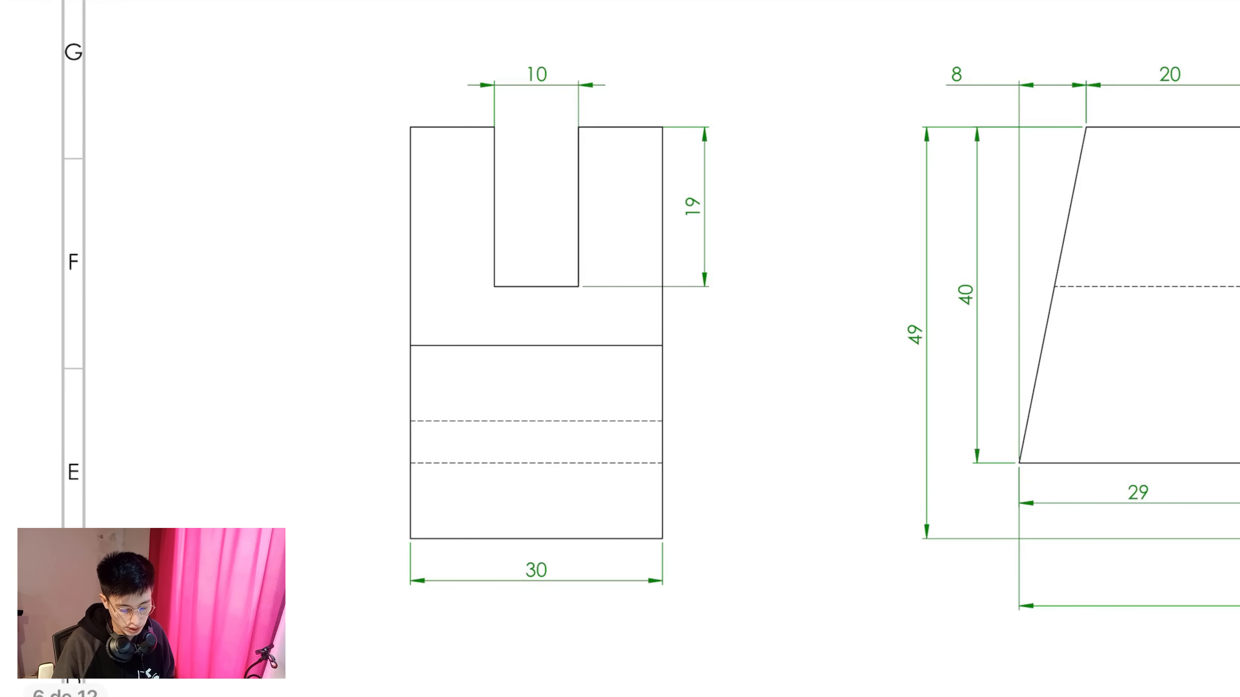
{"action": "mouse_move", "coordinate": [578, 69]}
{"action": "left_mouse_down"}
{"action": "mouse_move", "coordinate": [510, 71]}
{"action": "mouse_move", "coordinate": [518, 307]}
{"action": "mouse_move", "coordinate": [613, 74]}
{"action": "mouse_move", "coordinate": [547, 77]}
{"action": "mouse_move", "coordinate": [543, 44]}
{"action": "left_mouse_up"}
{"action": "mouse_move", "coordinate": [703, 184]}
{"action": "left_mouse_down"}
{"action": "mouse_move", "coordinate": [677, 205]}
{"action": "mouse_move", "coordinate": [703, 193]}
{"action": "left_mouse_up"}
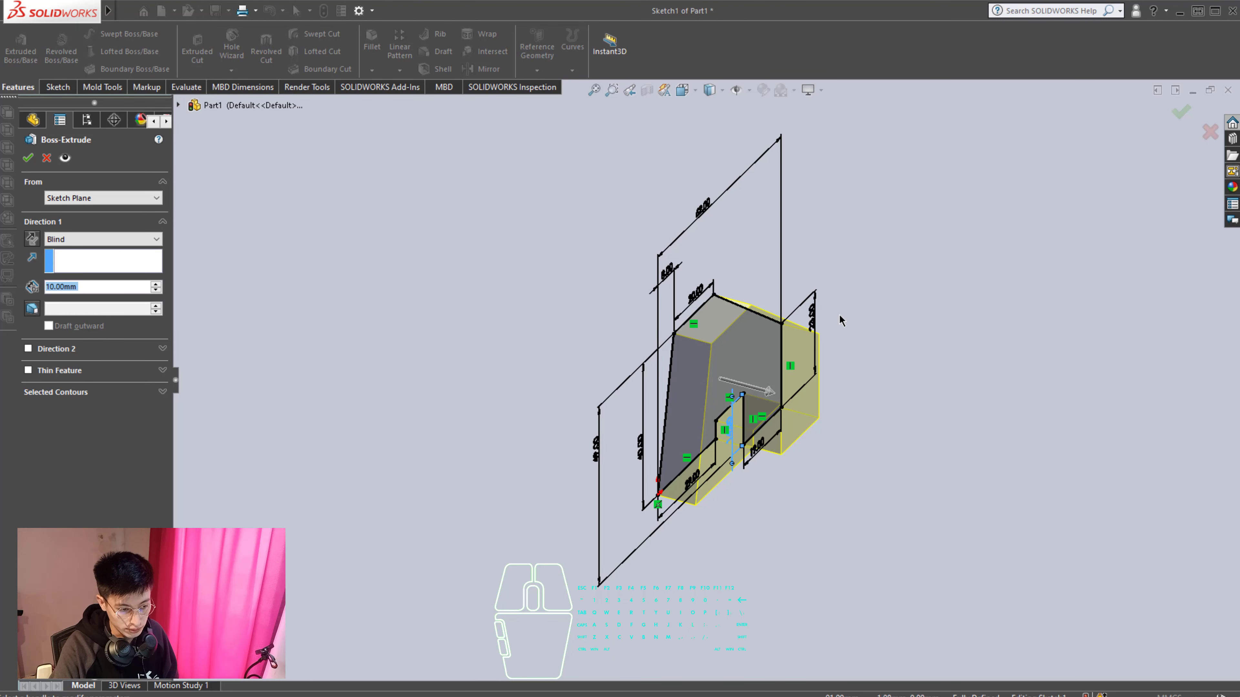
{"action": "type", "text": "30"}
{"action": "key", "text": "Return"}
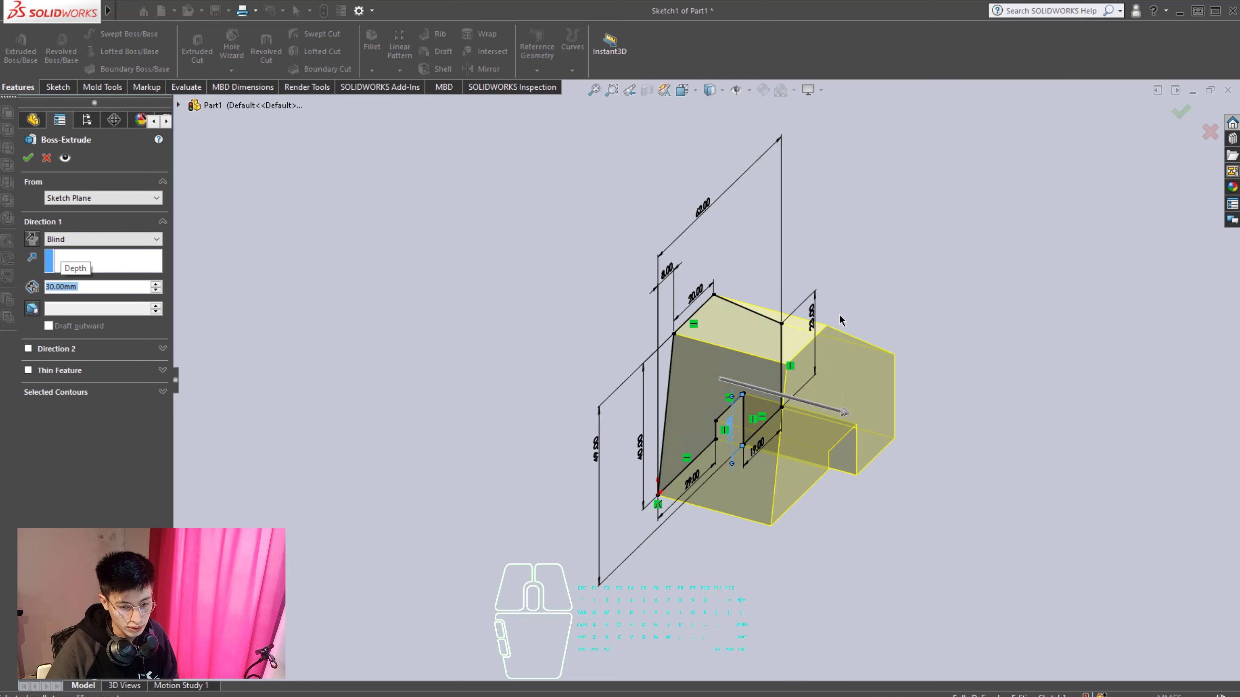
{"action": "key", "text": "Return"}
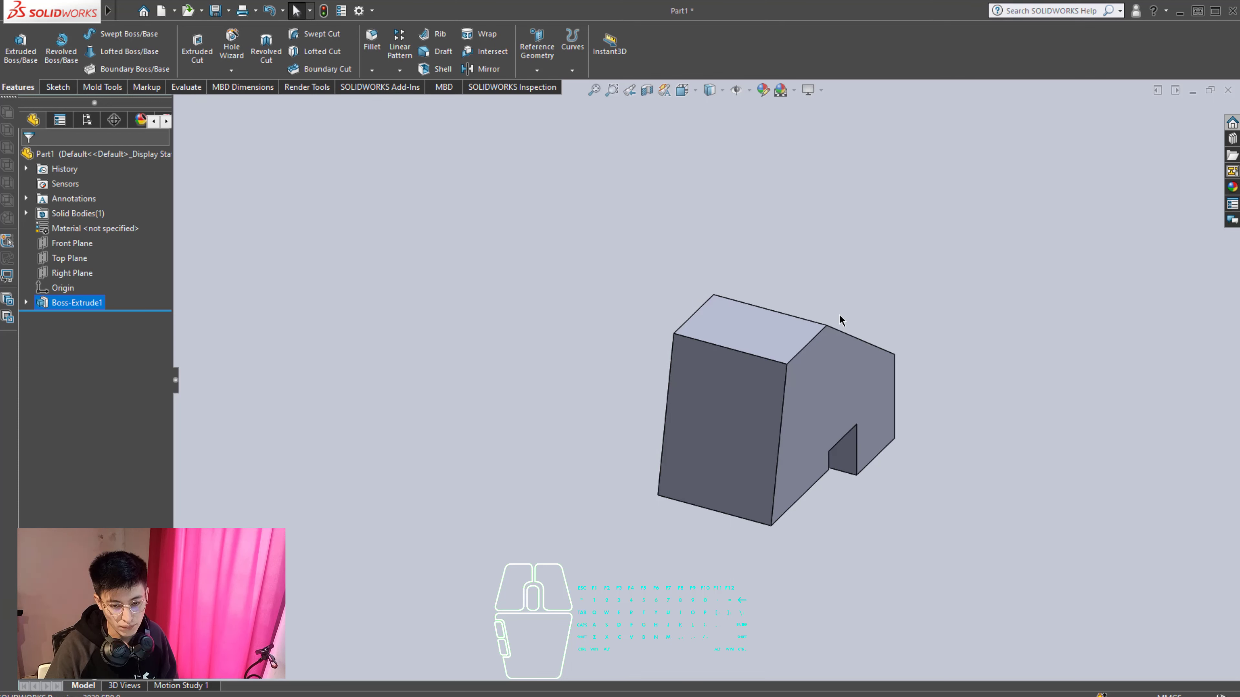
Step: Examine the reference drawing for the top slot's width and depth and for the end from which the slotted view is seen
{"action": "right_click_drag", "start_coordinate": [839, 316], "coordinate": [839, 316]}
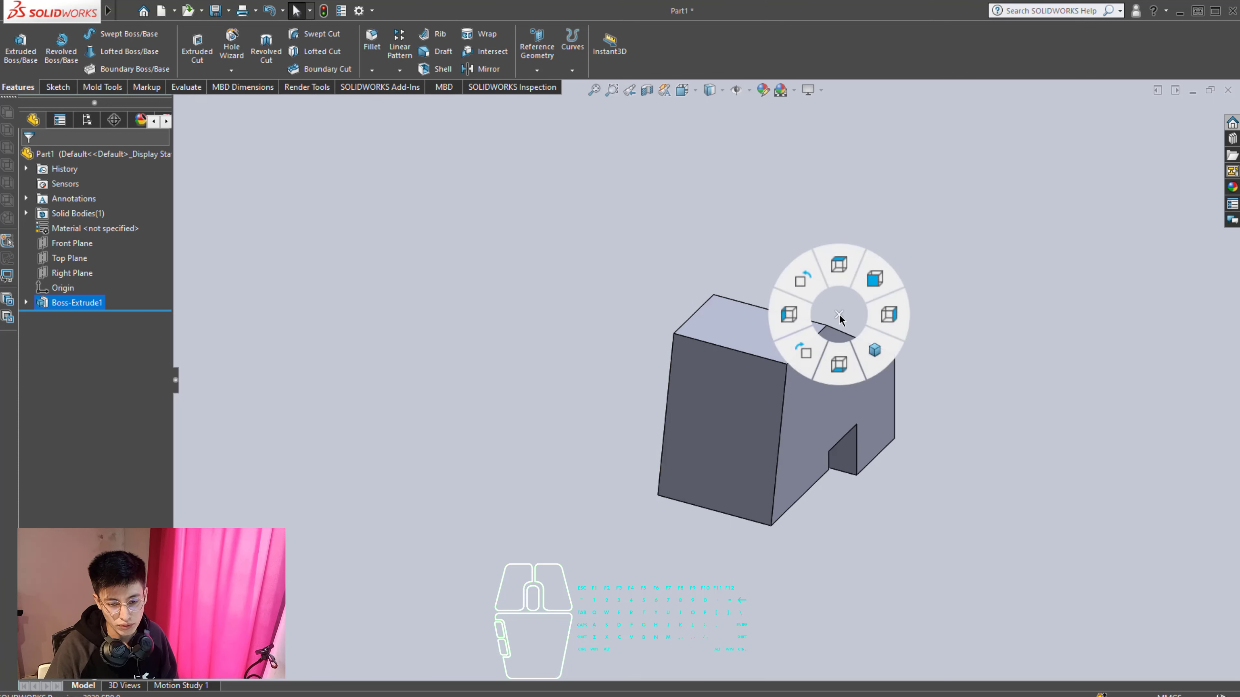
{"action": "left_click", "coordinate": [872, 239]}
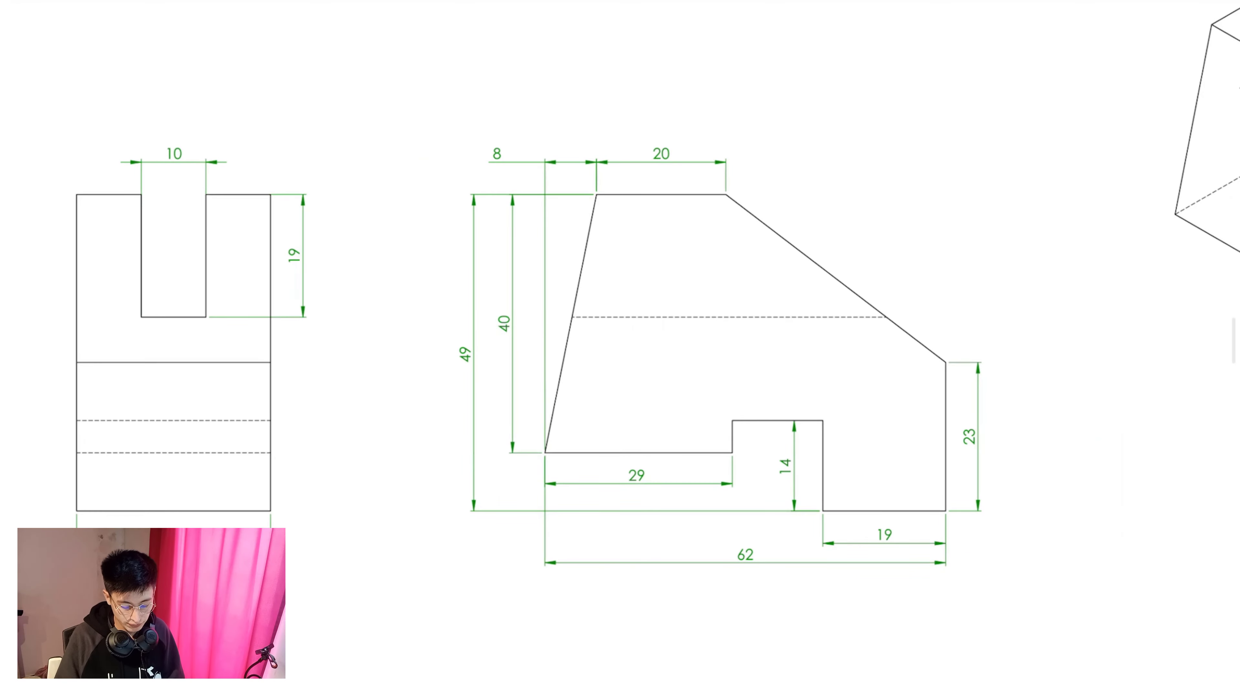
{"action": "mouse_move", "coordinate": [1170, 421]}
{"action": "left_mouse_down"}
{"action": "mouse_move", "coordinate": [974, 417]}
{"action": "mouse_move", "coordinate": [975, 434]}
{"action": "left_mouse_up"}
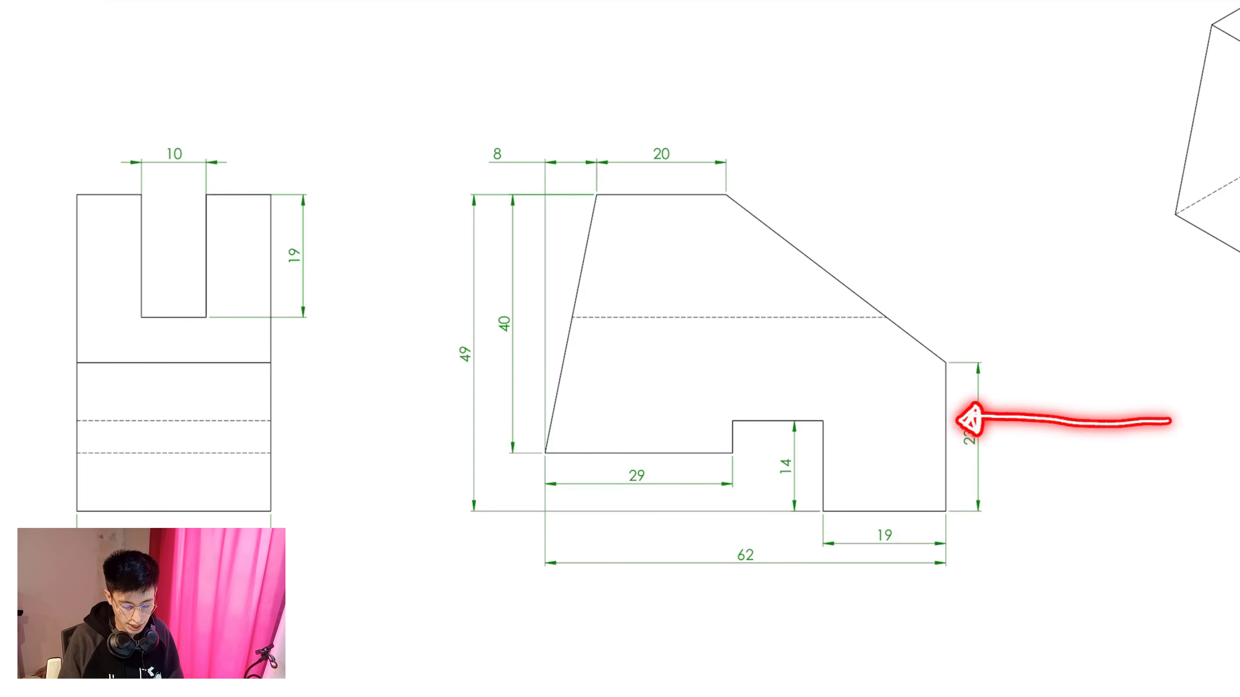
{"action": "scroll", "coordinate": [620, 349], "scroll_direction": "down", "scroll_amount": 3, "text": "ctrl"}
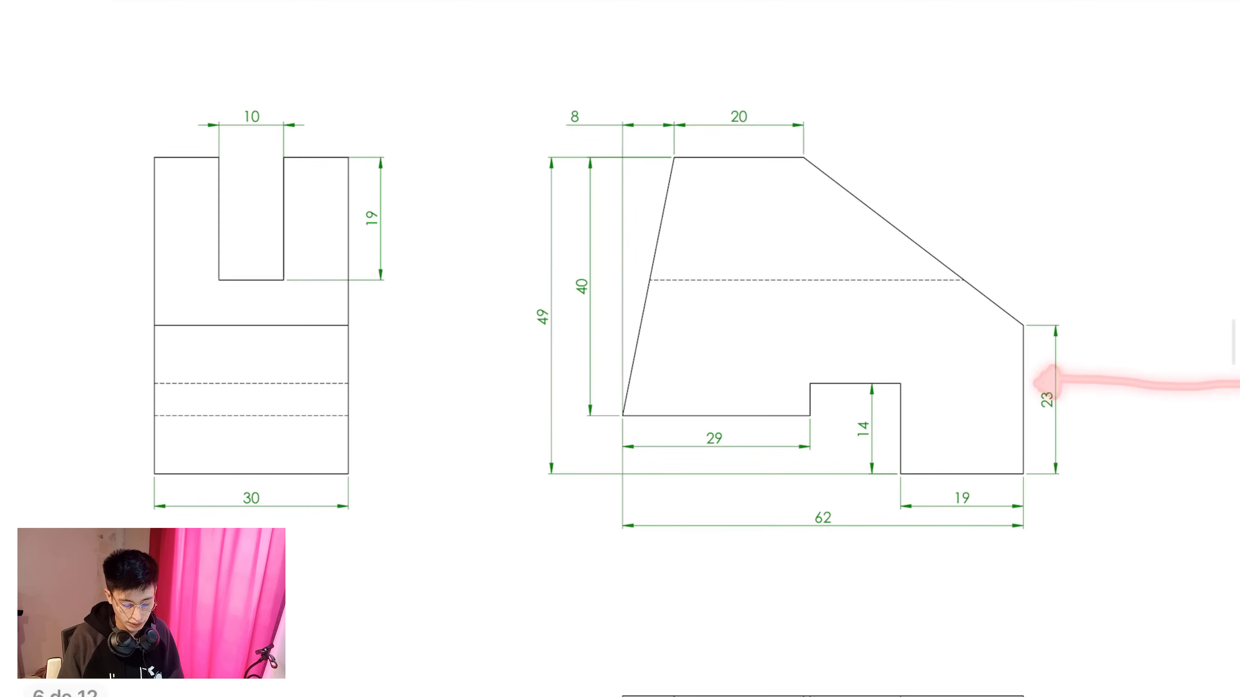
{"action": "mouse_move", "coordinate": [365, 126]}
{"action": "left_mouse_down"}
{"action": "mouse_move", "coordinate": [172, 266]}
{"action": "mouse_move", "coordinate": [443, 188]}
{"action": "mouse_move", "coordinate": [338, 132]}
{"action": "left_mouse_up"}
{"action": "scroll", "coordinate": [620, 349], "scroll_direction": "down", "scroll_amount": 1}
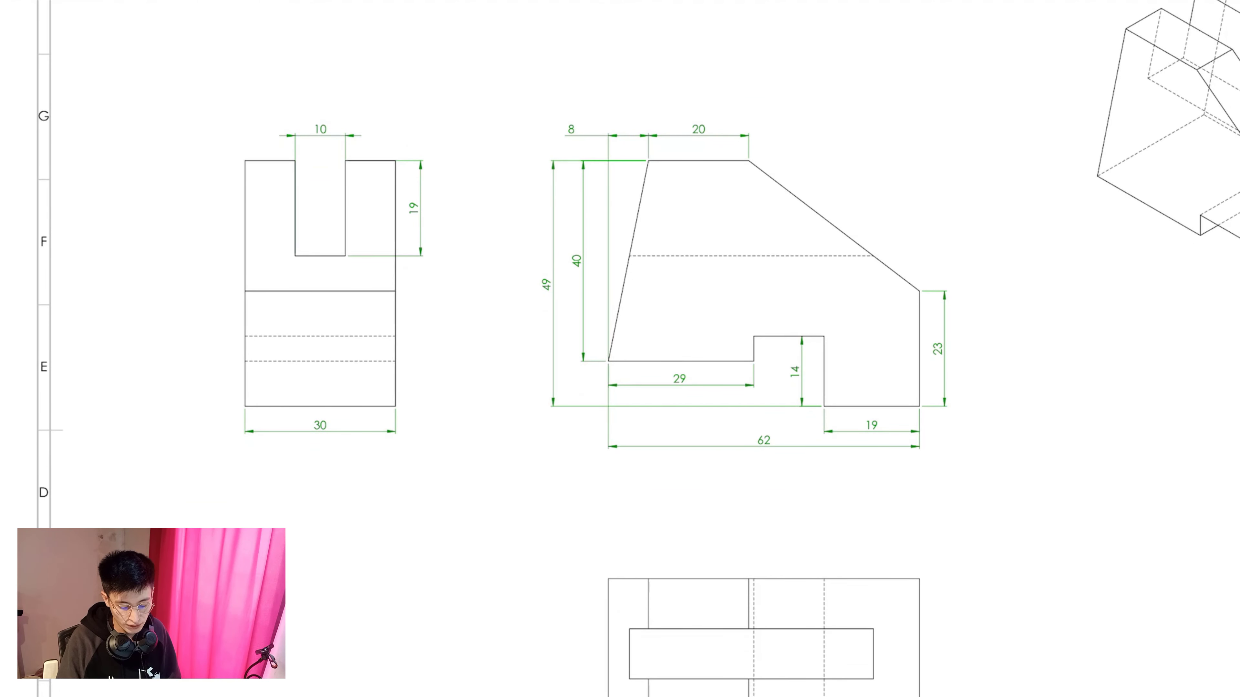
{"action": "left_click_drag", "start_coordinate": [913, 163], "coordinate": [914, 437]}
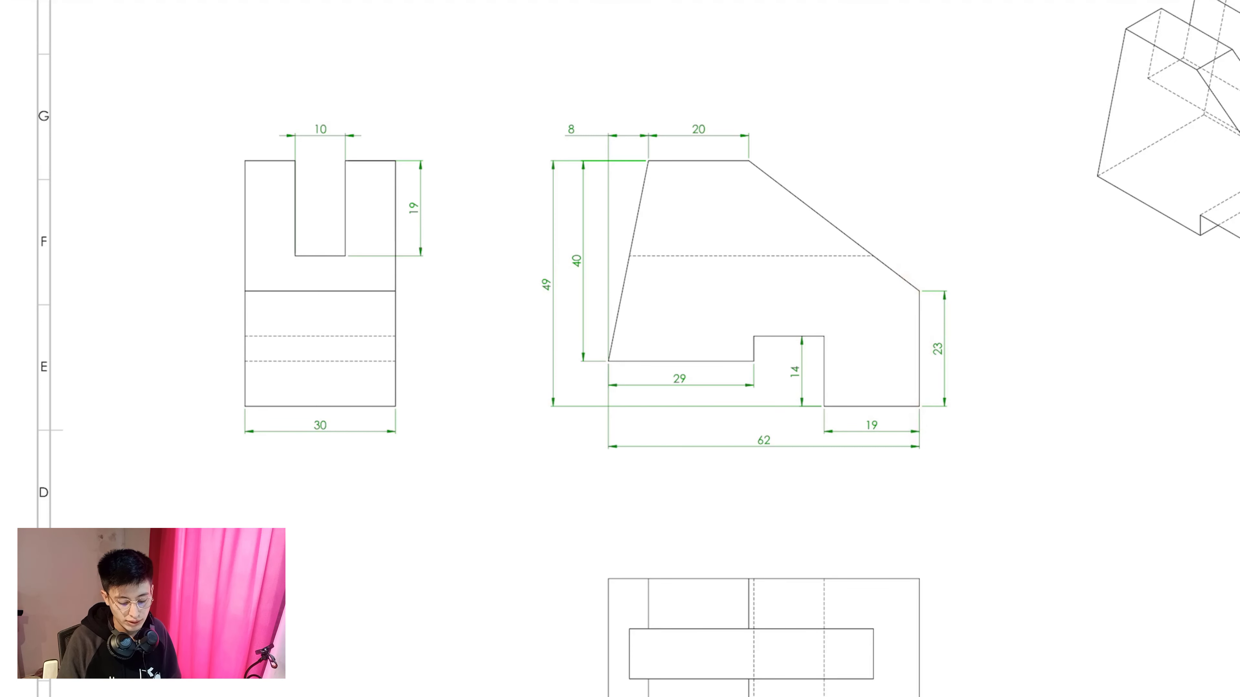
{"action": "left_click_drag", "start_coordinate": [911, 146], "coordinate": [915, 411]}
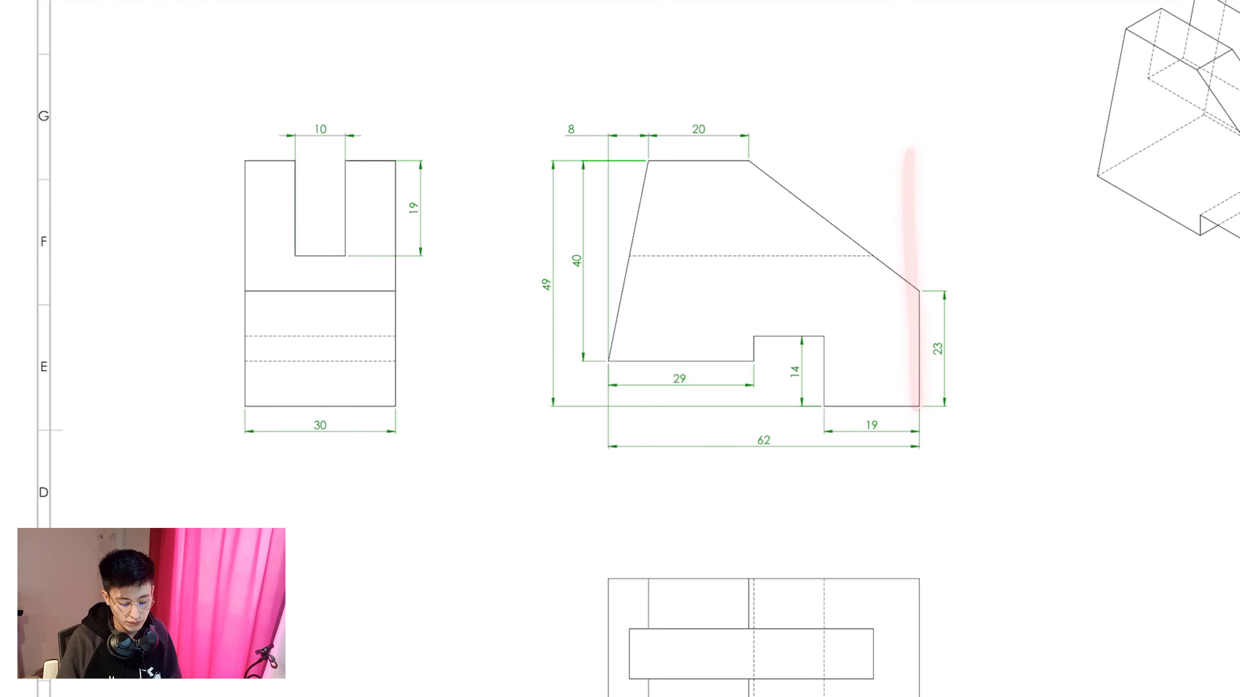
{"action": "mouse_move", "coordinate": [292, 159]}
{"action": "left_mouse_down"}
{"action": "mouse_move", "coordinate": [342, 200]}
{"action": "mouse_move", "coordinate": [283, 264]}
{"action": "mouse_move", "coordinate": [292, 159]}
{"action": "left_mouse_up"}
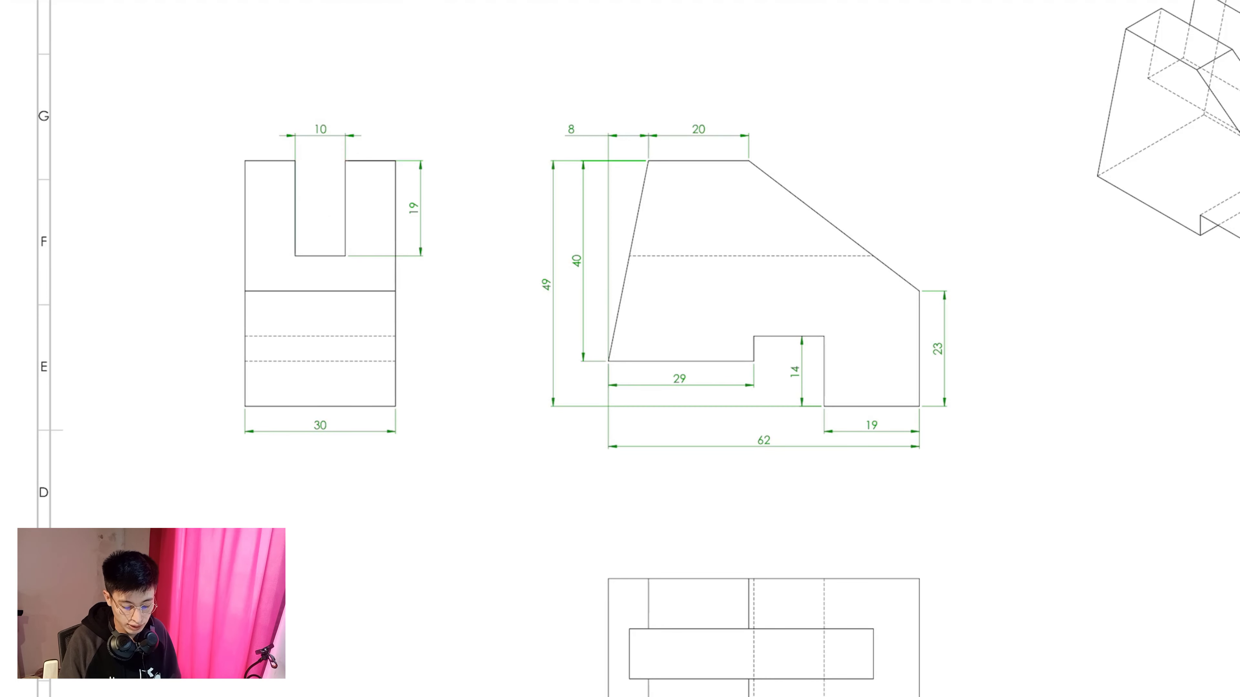
Step: Compare the sloped end edge with the horizontal slot floor in the drawing's front view to judge the slot's cutting direction
{"action": "left_click_drag", "start_coordinate": [649, 155], "coordinate": [608, 364]}
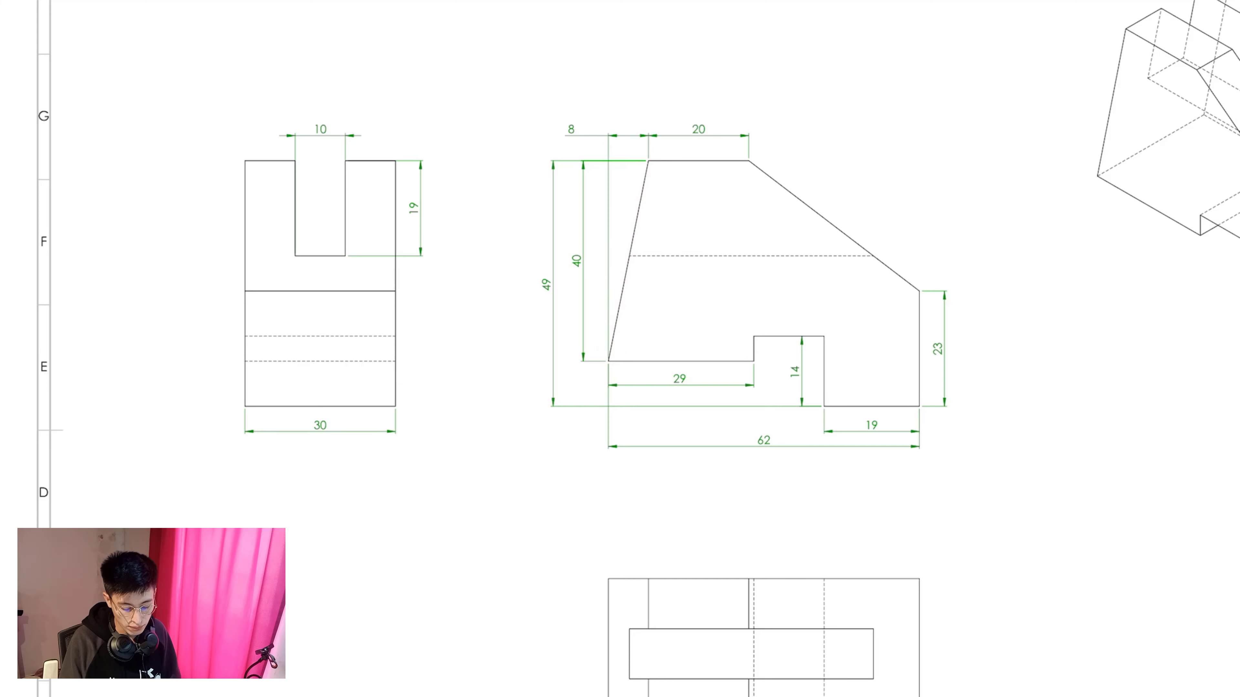
{"action": "mouse_move", "coordinate": [645, 161]}
{"action": "left_mouse_down"}
{"action": "mouse_move", "coordinate": [659, 239]}
{"action": "mouse_move", "coordinate": [626, 215]}
{"action": "mouse_move", "coordinate": [642, 159]}
{"action": "mouse_move", "coordinate": [961, 267]}
{"action": "left_mouse_up"}
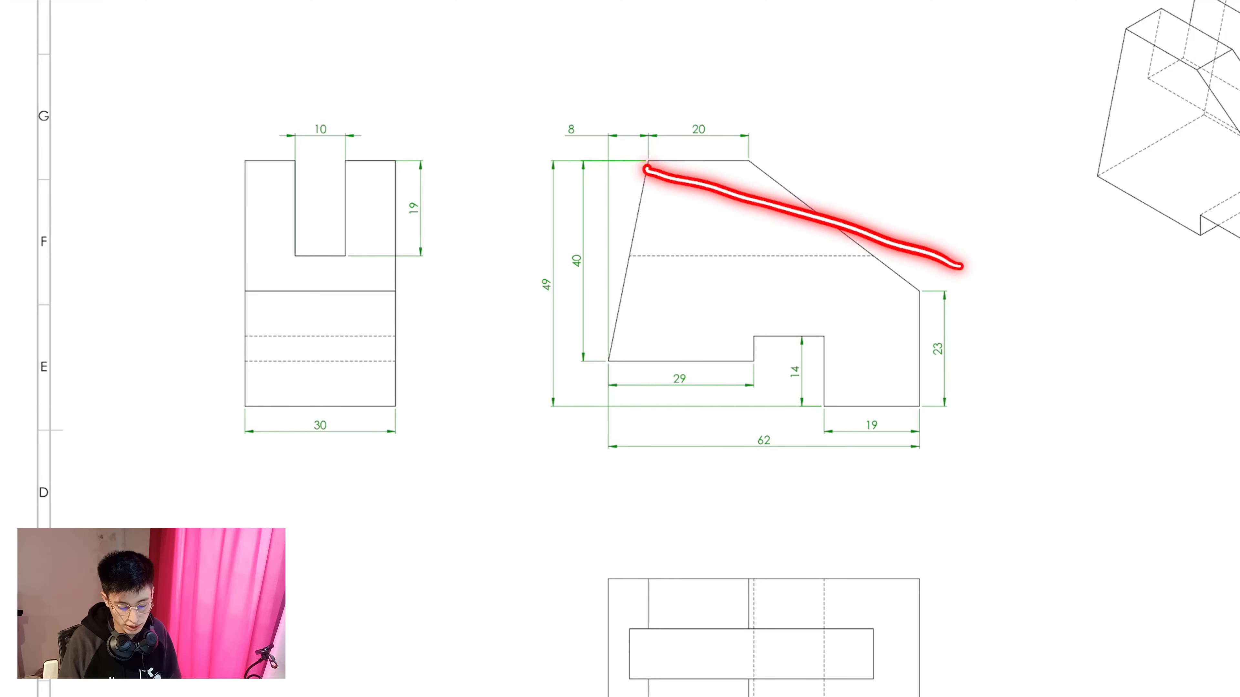
{"action": "left_click_drag", "start_coordinate": [640, 239], "coordinate": [964, 338]}
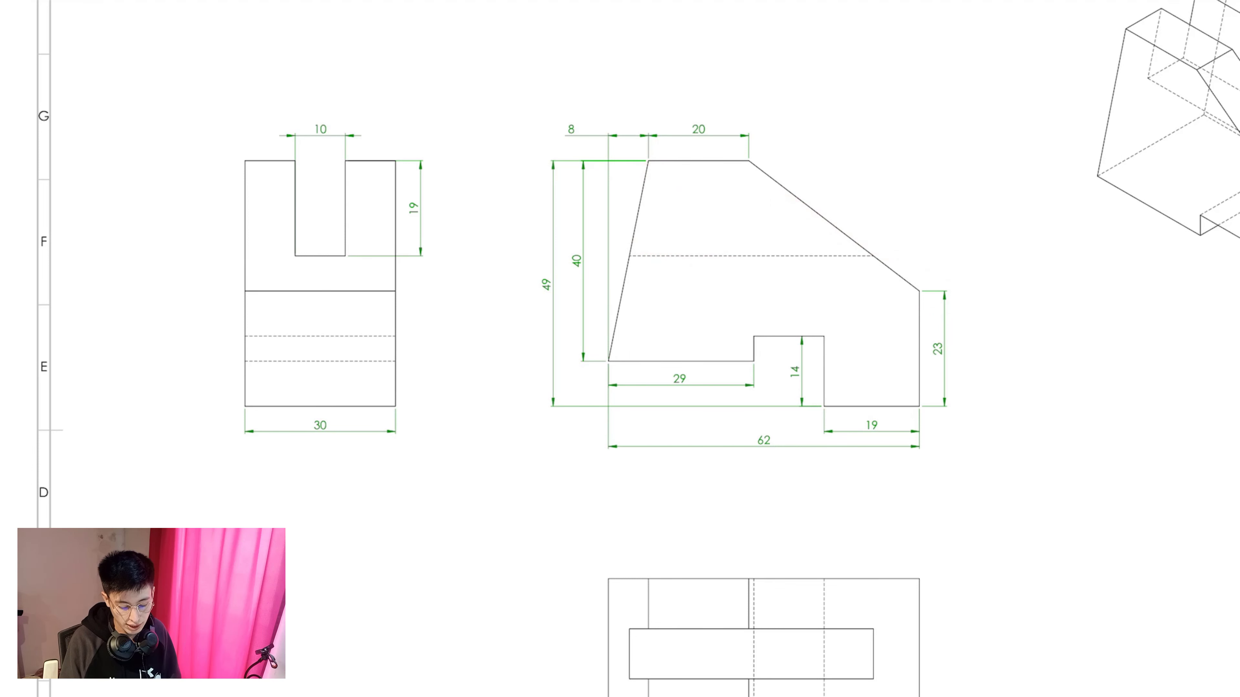
{"action": "left_click_drag", "start_coordinate": [644, 167], "coordinate": [859, 152]}
{"action": "left_click_drag", "start_coordinate": [633, 258], "coordinate": [908, 252]}
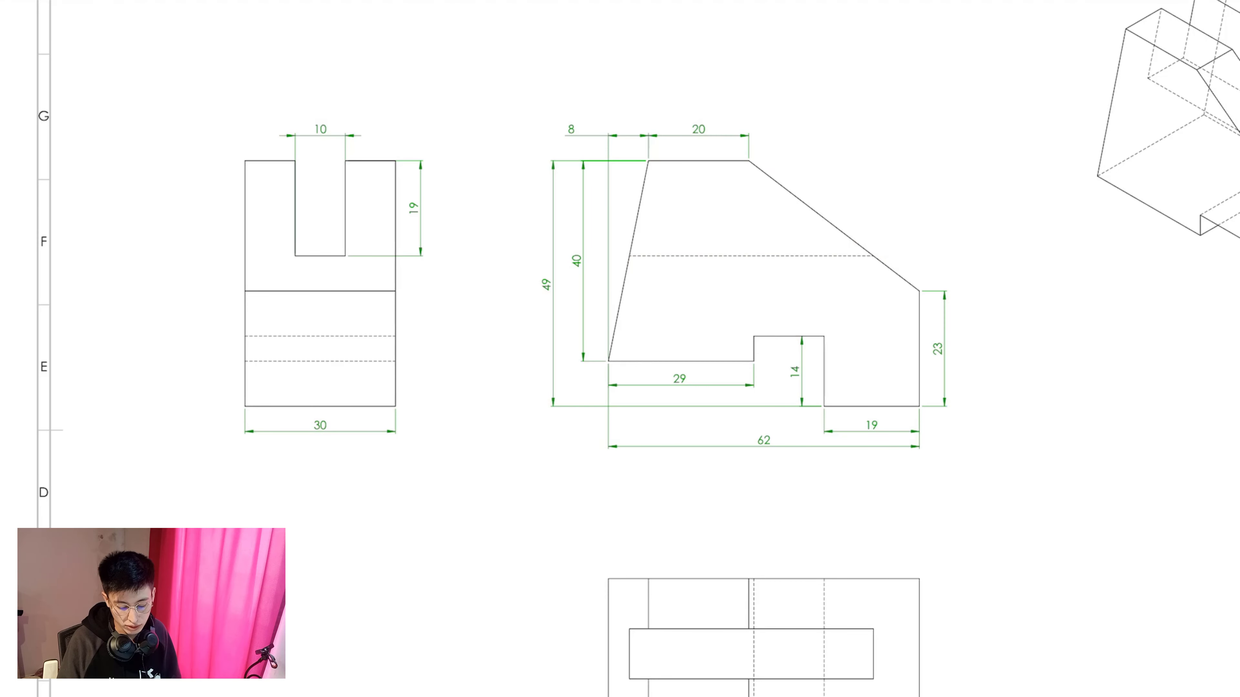
Step: Examine the vertical edges of the notch and right leg in the front view as candidate faces for the slot sketch
{"action": "left_click_drag", "start_coordinate": [607, 132], "coordinate": [610, 440]}
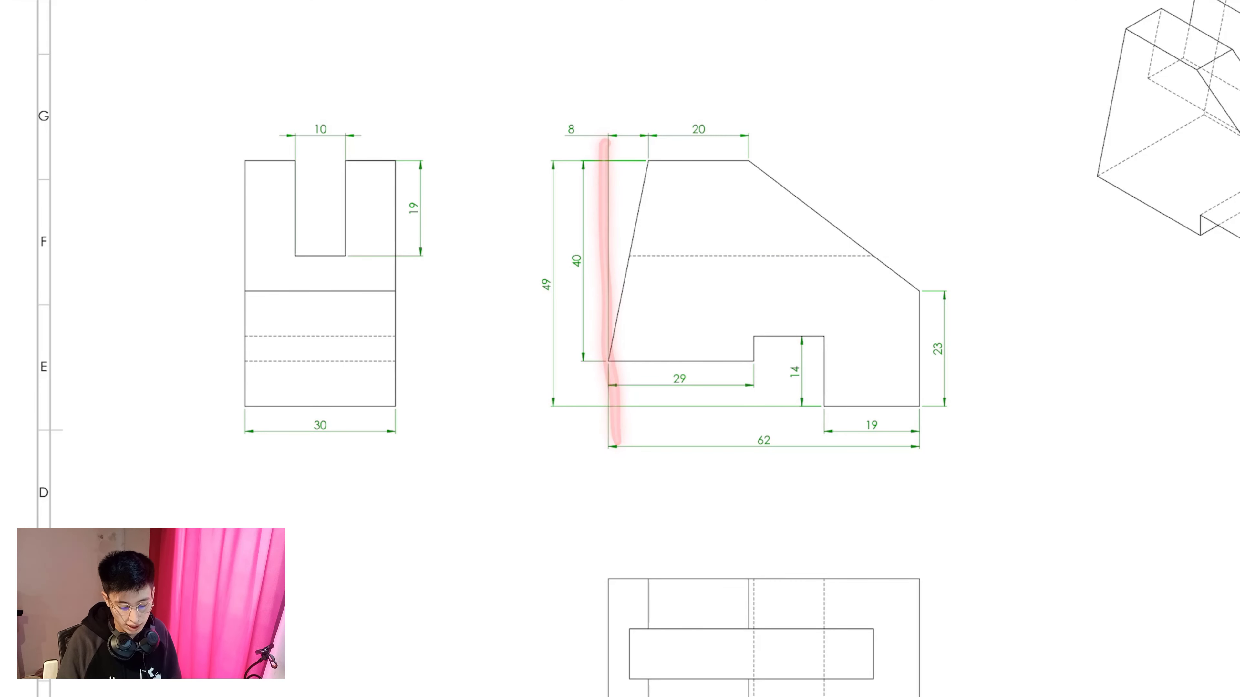
{"action": "left_click_drag", "start_coordinate": [753, 336], "coordinate": [754, 361]}
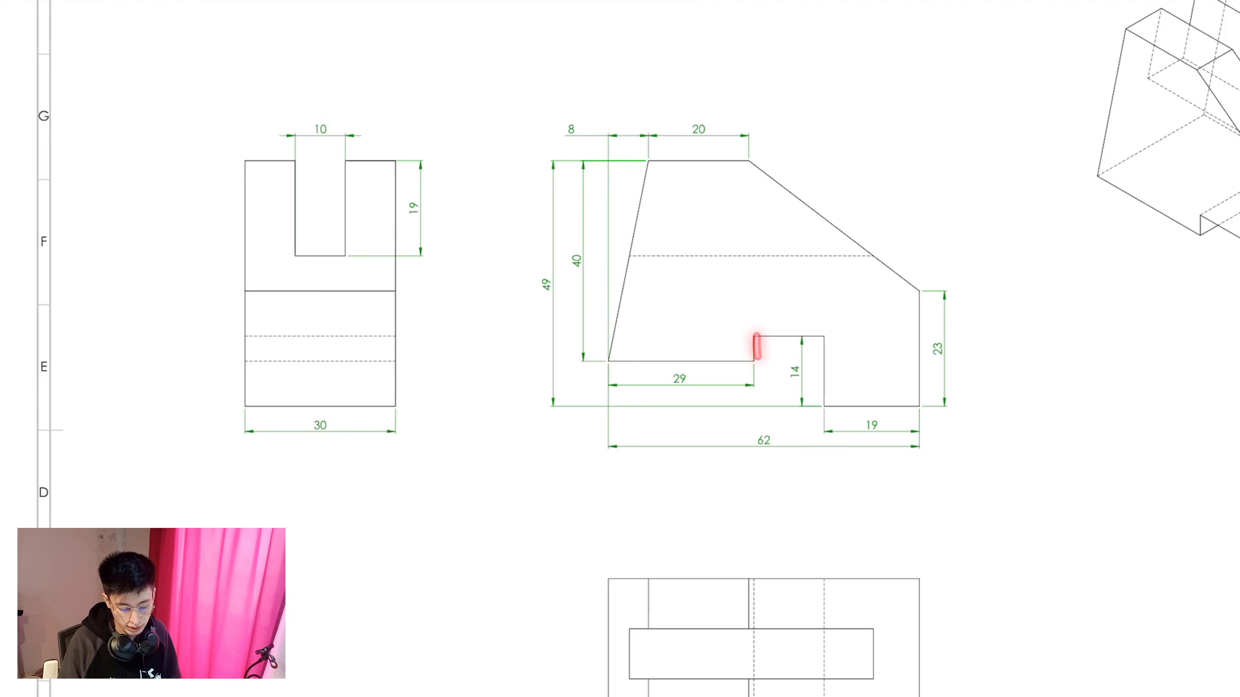
{"action": "left_click_drag", "start_coordinate": [822, 339], "coordinate": [828, 421]}
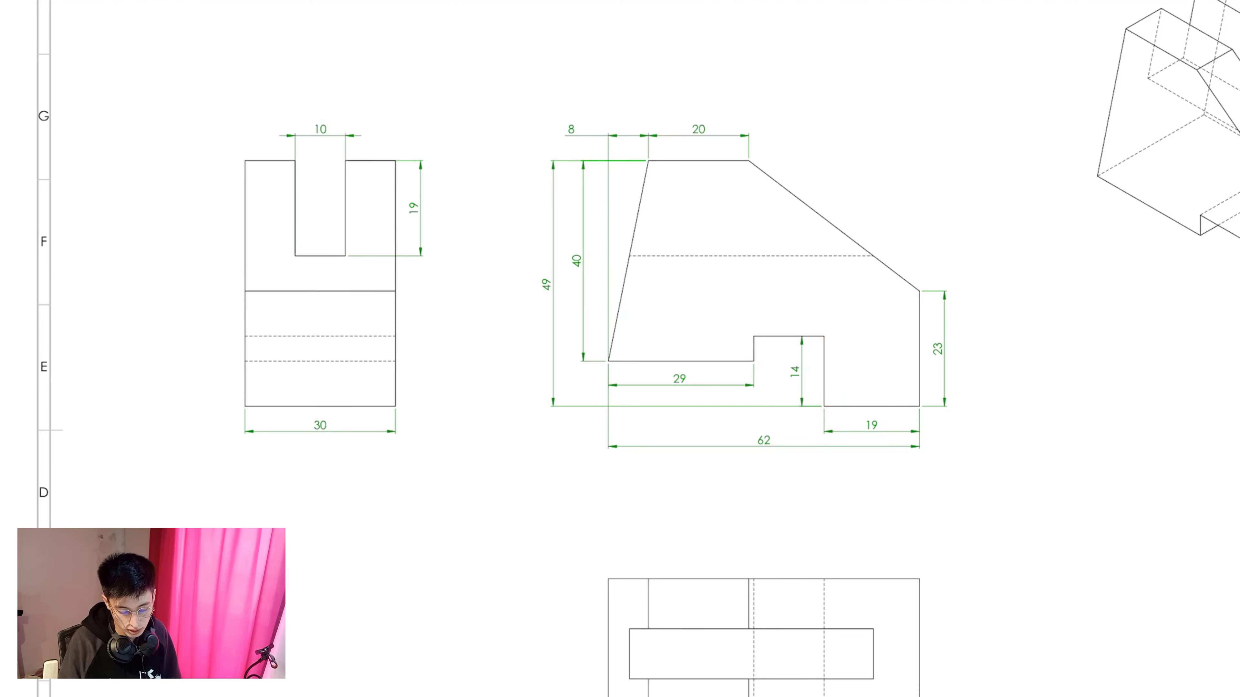
{"action": "left_click_drag", "start_coordinate": [753, 337], "coordinate": [754, 377]}
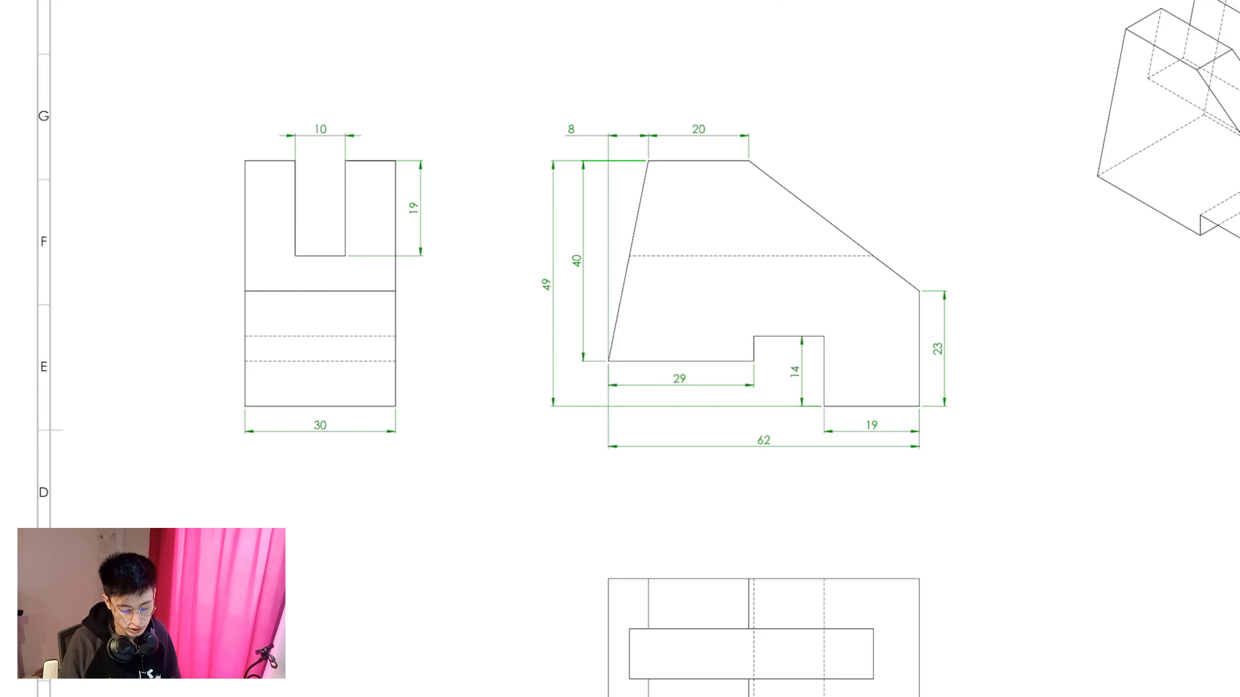
{"action": "left_click_drag", "start_coordinate": [820, 334], "coordinate": [826, 402]}
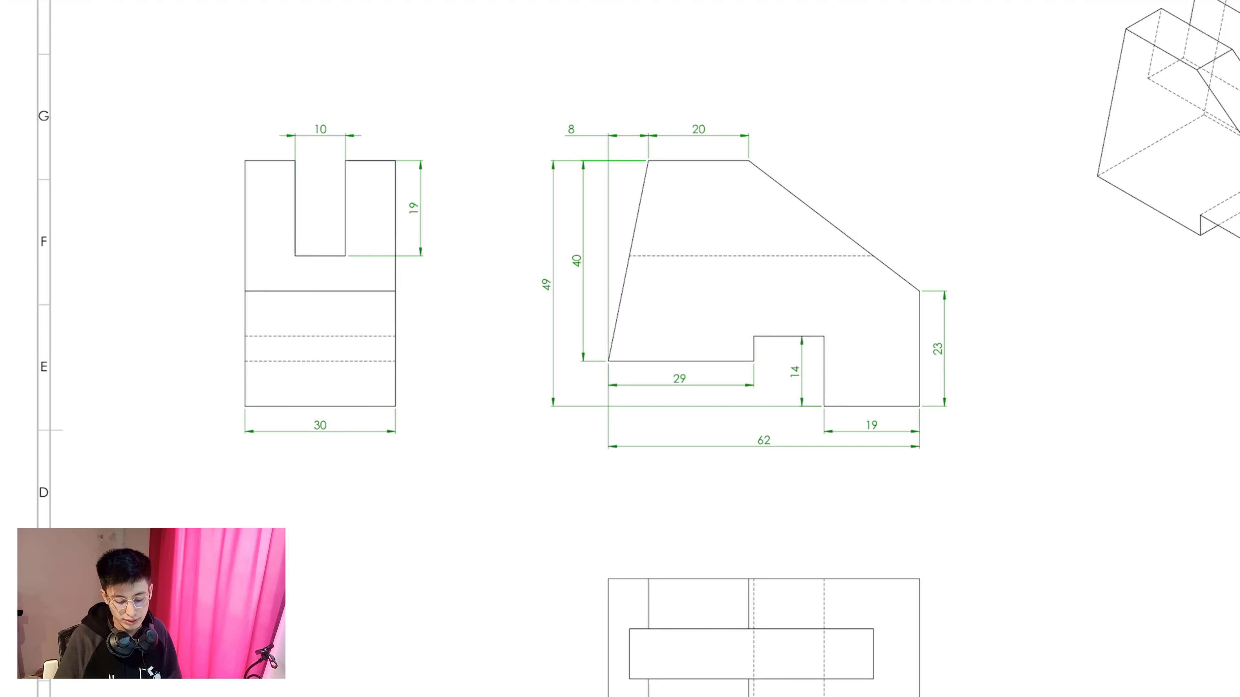
{"action": "left_click_drag", "start_coordinate": [920, 284], "coordinate": [921, 405]}
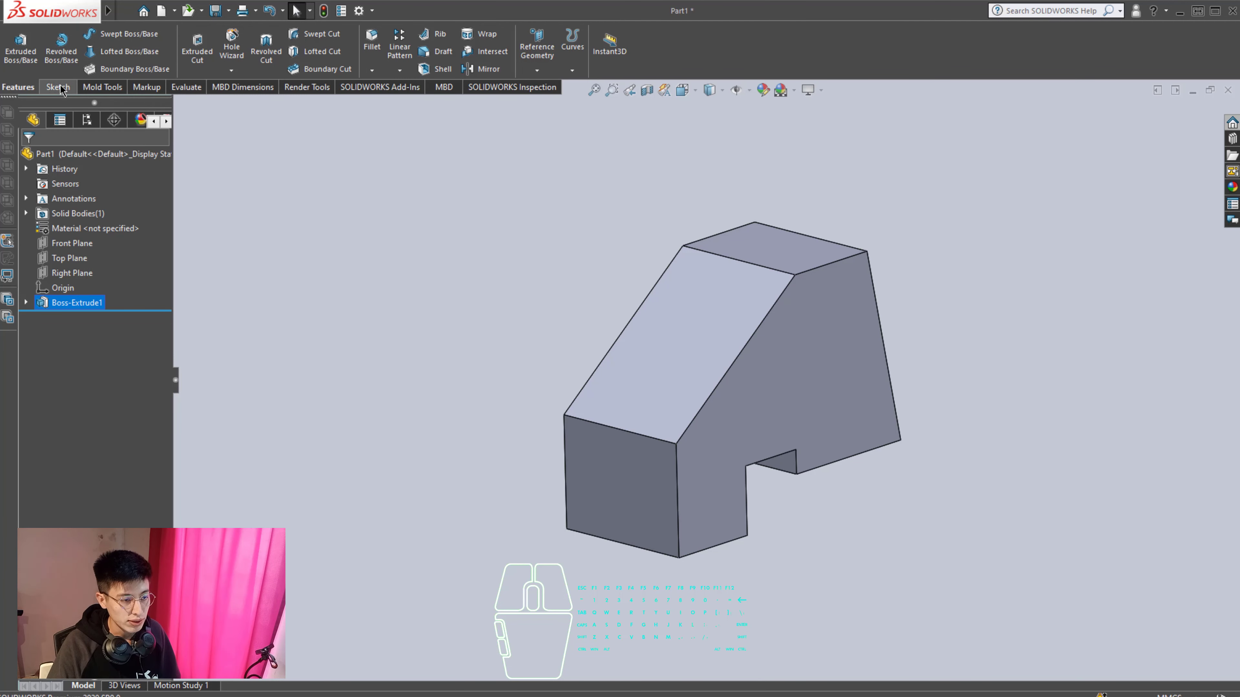
Step: Start a sketch on the vertical end face below the slope and view it straight on
{"action": "left_click", "coordinate": [55, 87]}
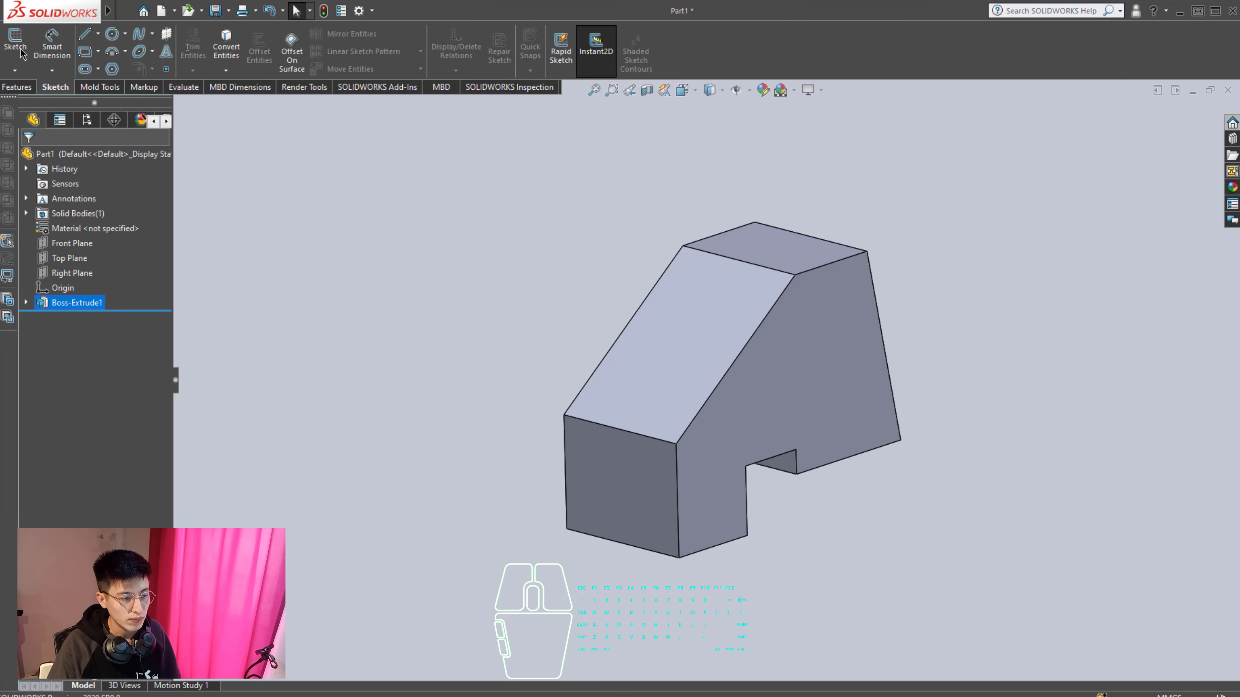
{"action": "left_click", "coordinate": [19, 51]}
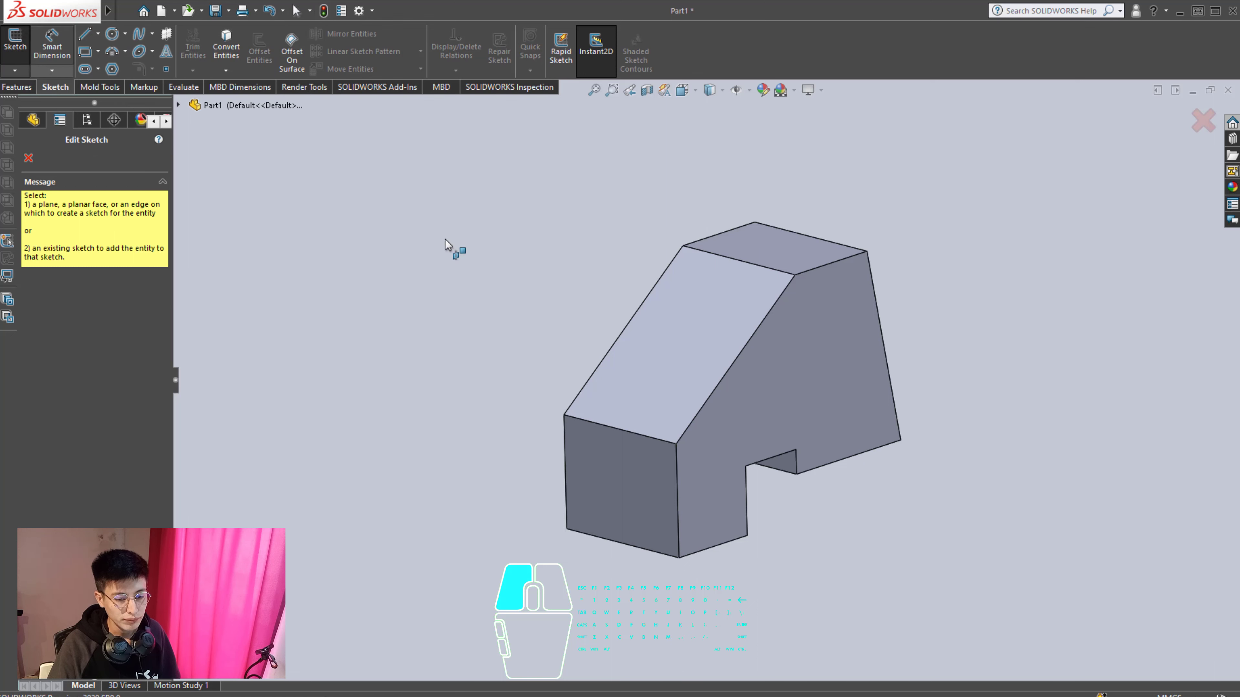
{"action": "left_click", "coordinate": [600, 466]}
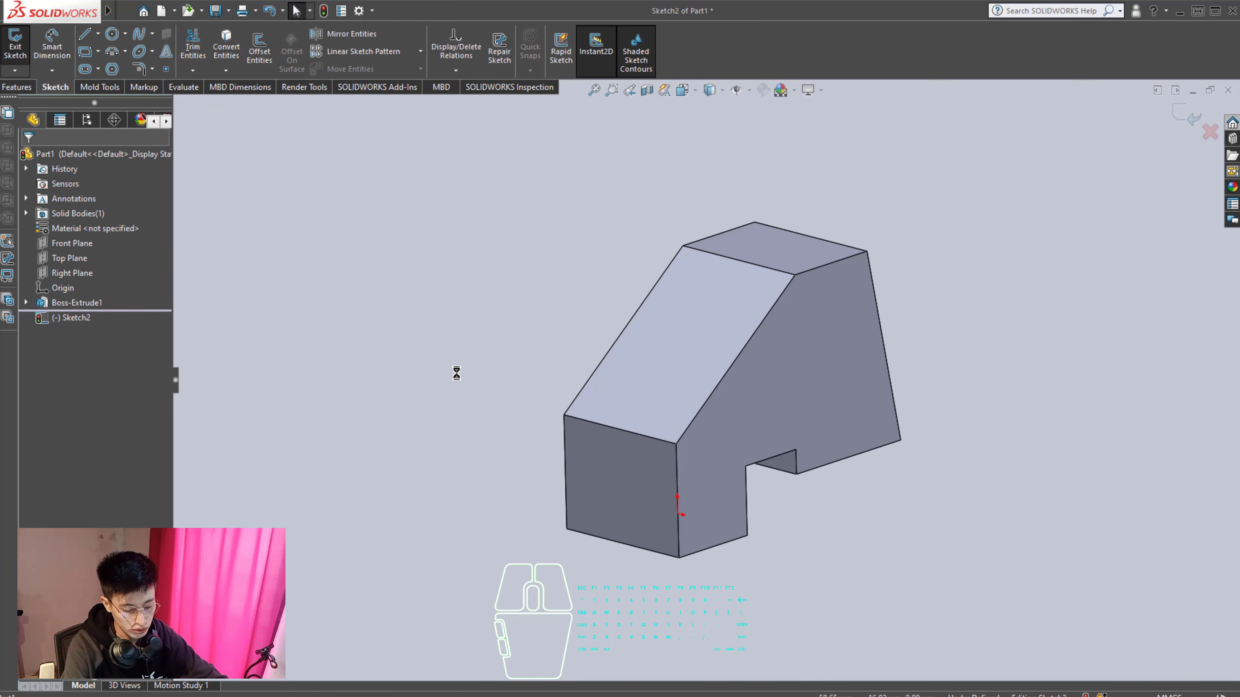
{"action": "key", "text": "ctrl+8"}
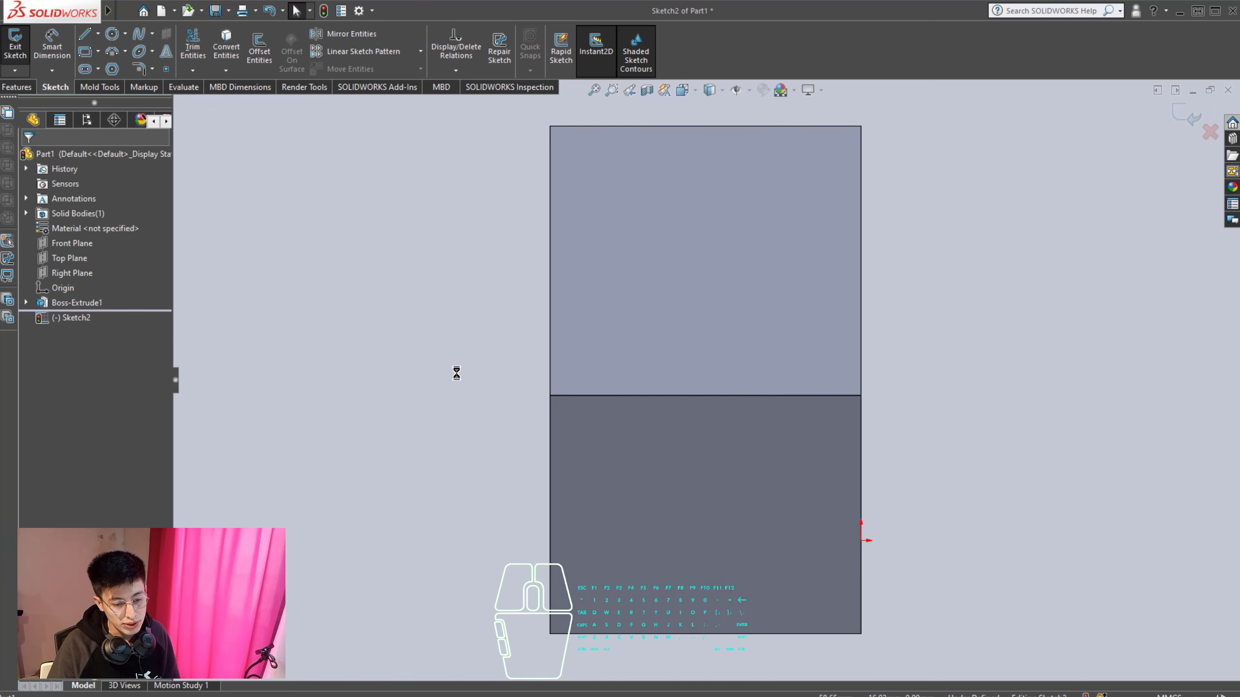
{"action": "right_click_drag", "start_coordinate": [457, 373], "coordinate": [457, 373]}
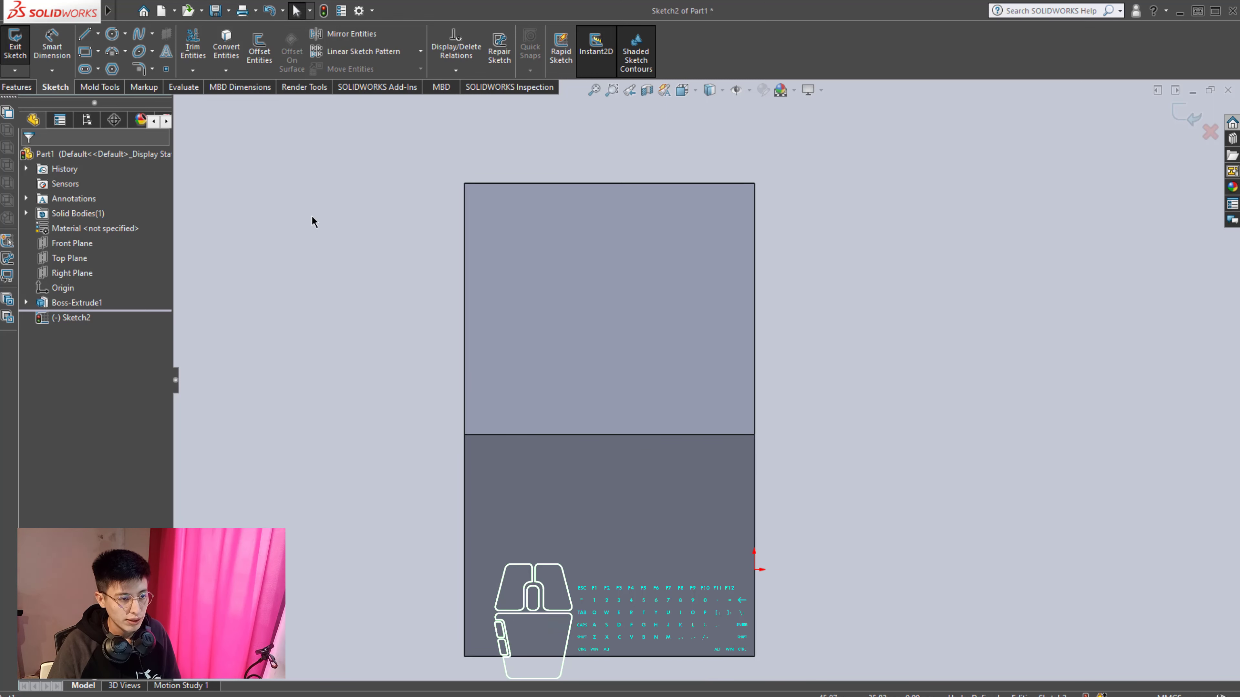
Step: Draw a vertical centerline between the midpoints of the block's top and bottom edges
{"action": "left_click", "coordinate": [101, 37]}
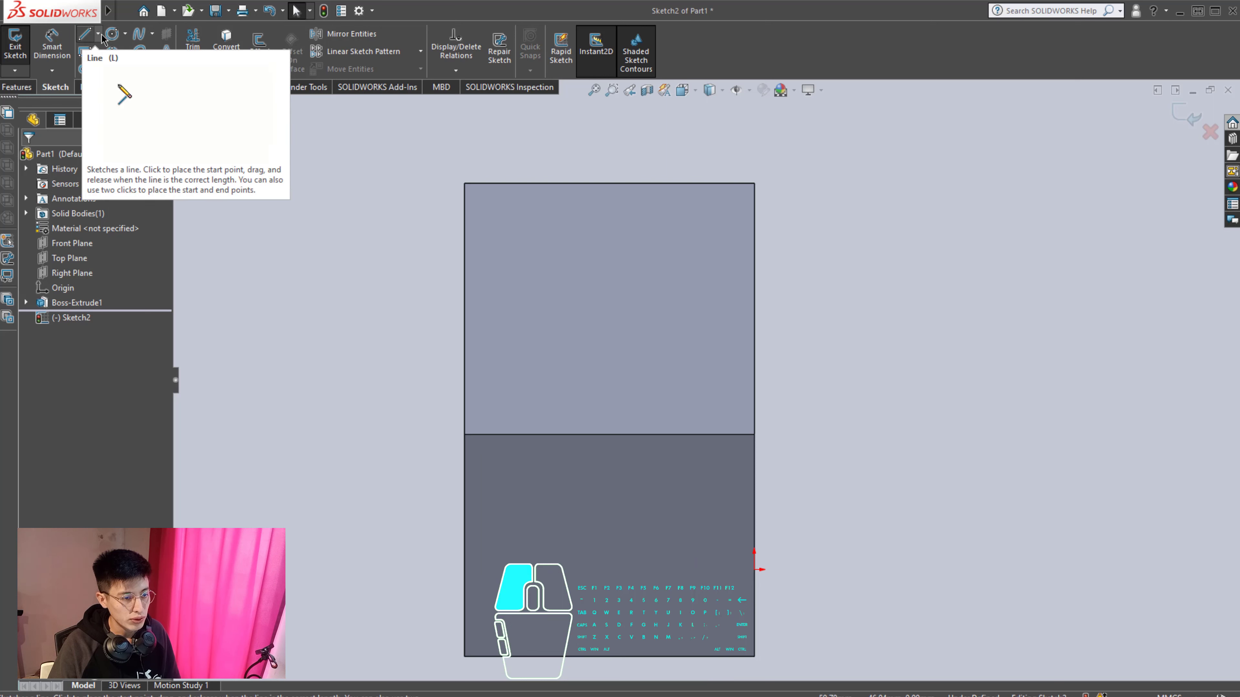
{"action": "left_click", "coordinate": [98, 35]}
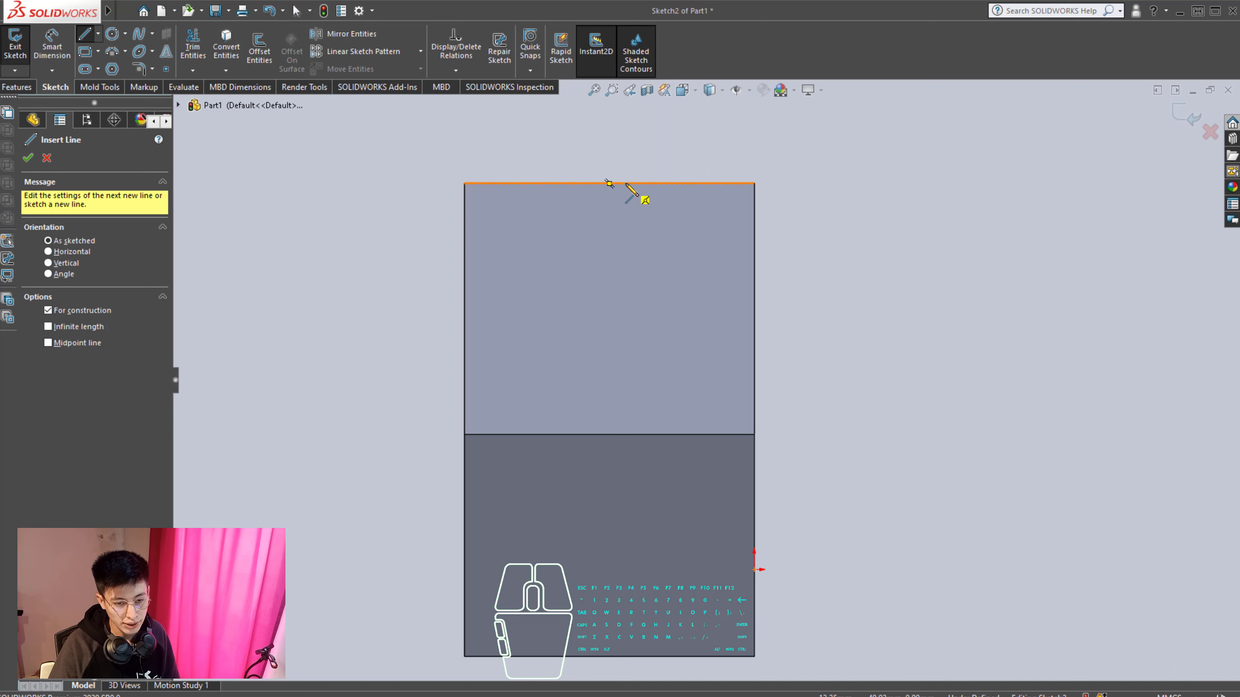
{"action": "left_click", "coordinate": [609, 183]}
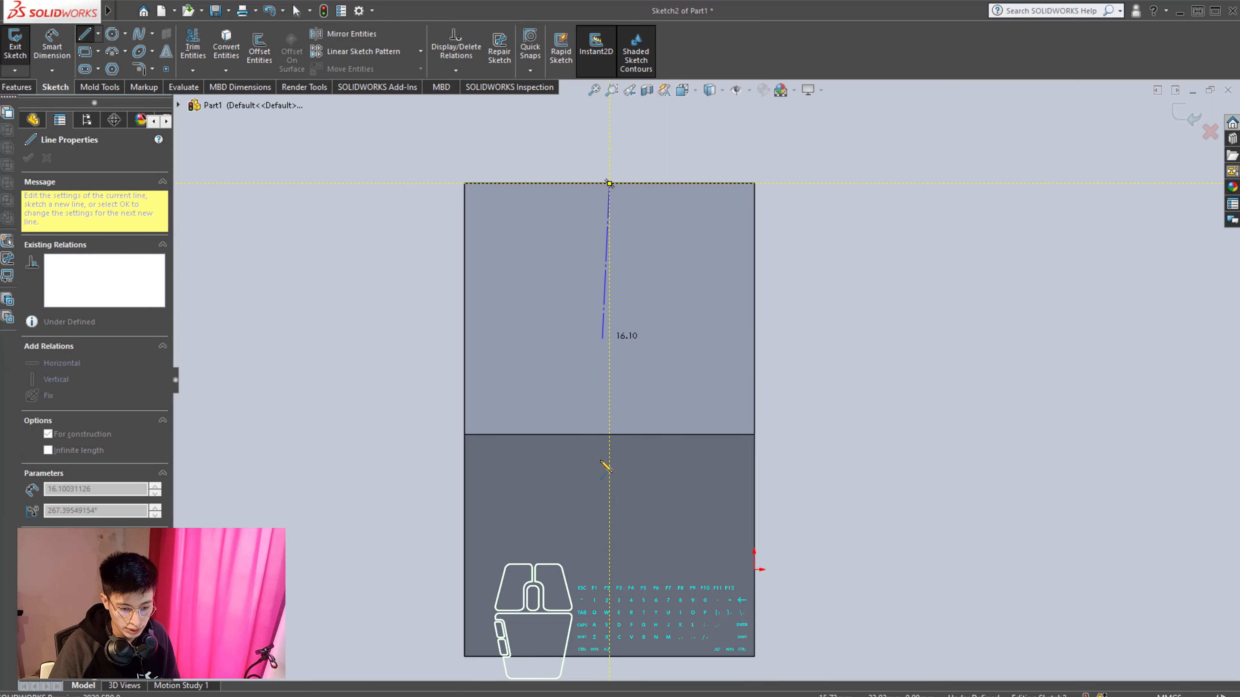
{"action": "left_click", "coordinate": [609, 657]}
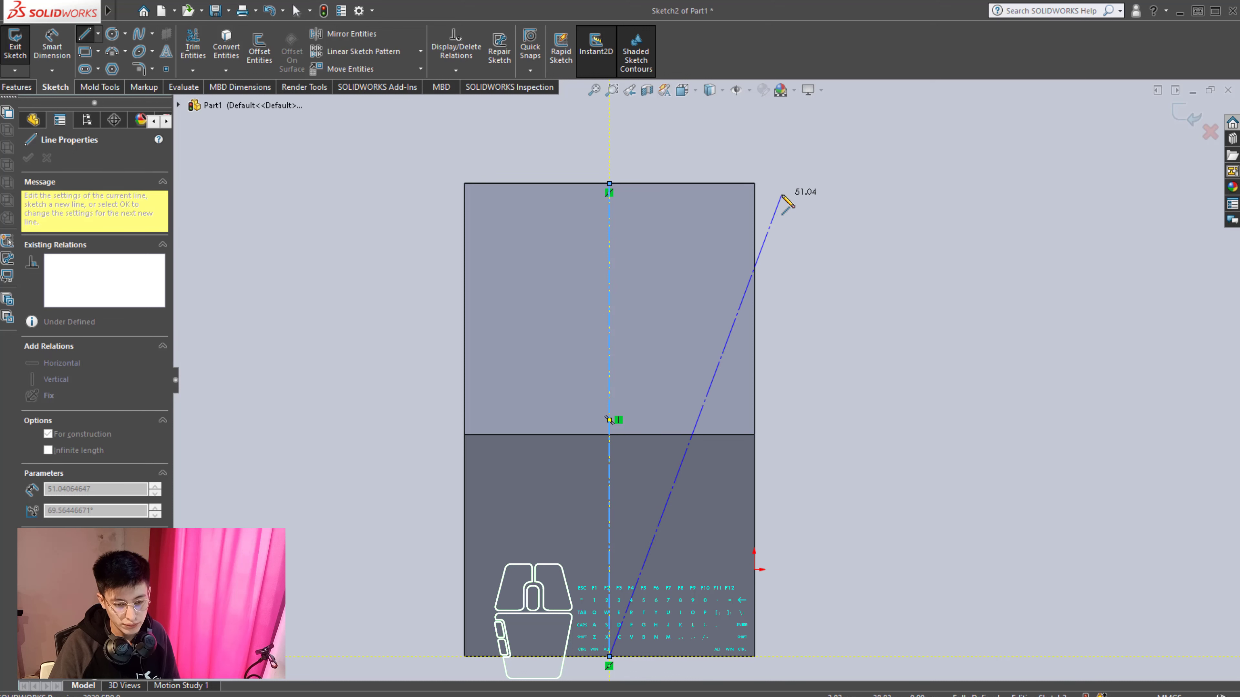
{"action": "key", "text": "Escape"}
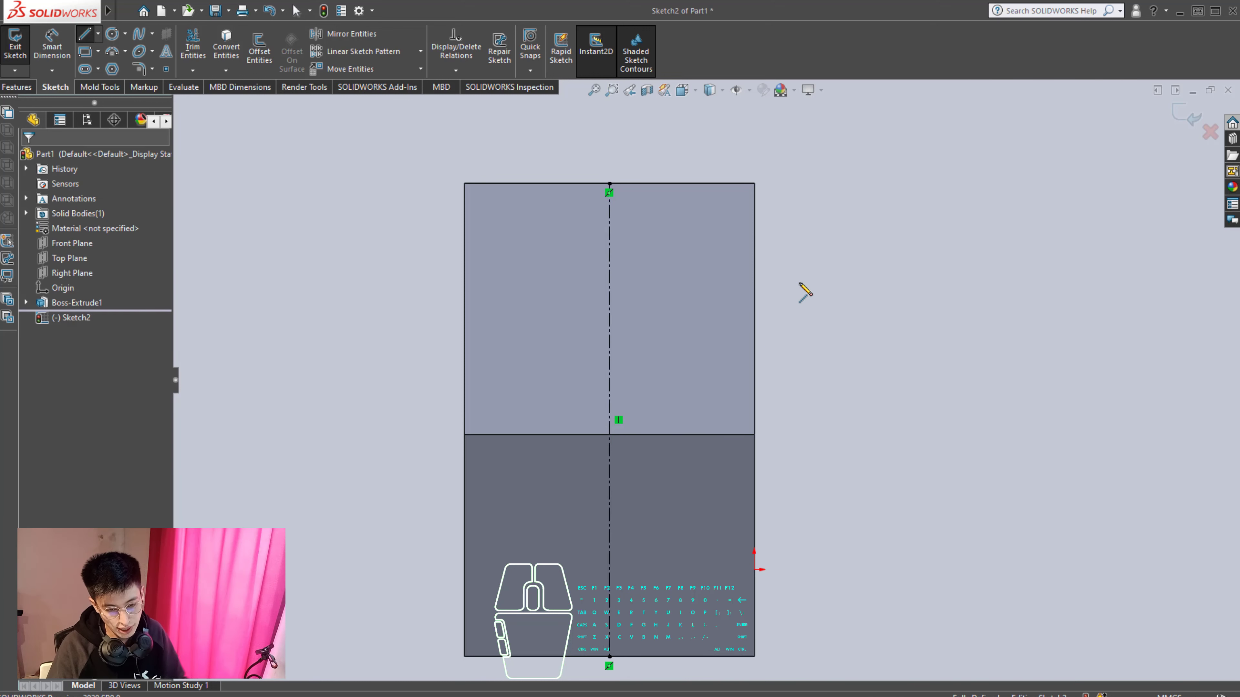
Step: Draw a center rectangle about 11 mm wide and 26 mm high on the centerline, reaching the block's top edge
{"action": "left_click", "coordinate": [97, 51]}
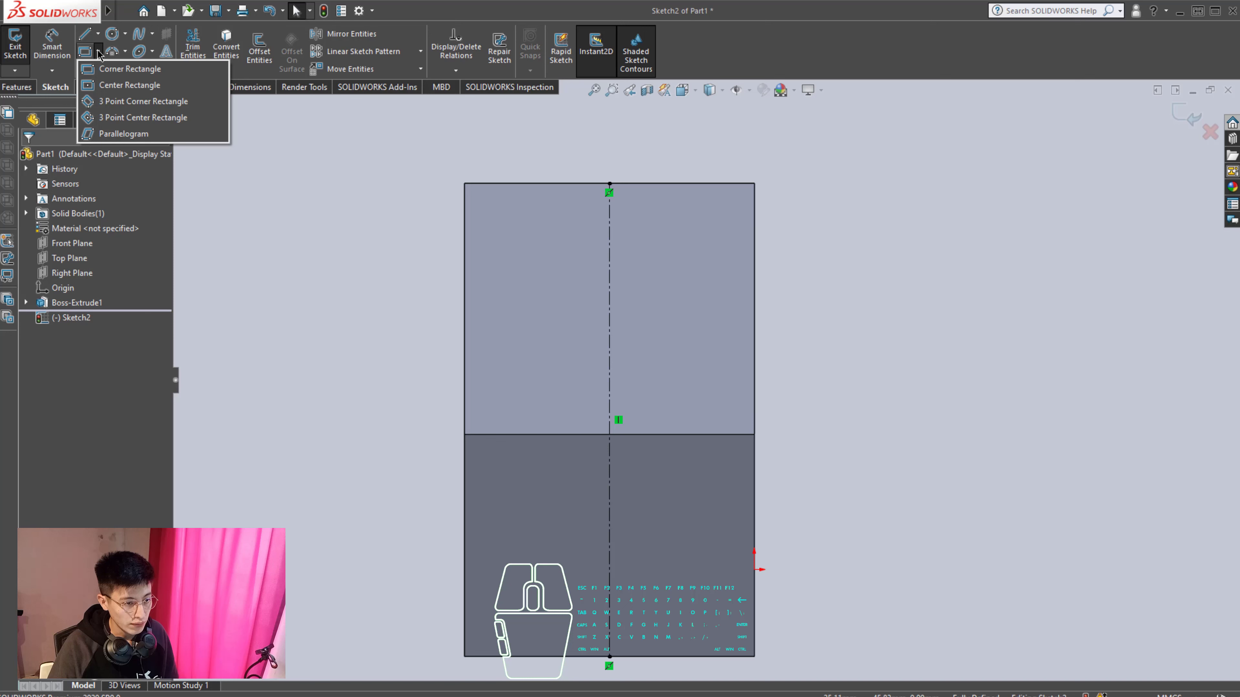
{"action": "left_click", "coordinate": [127, 85]}
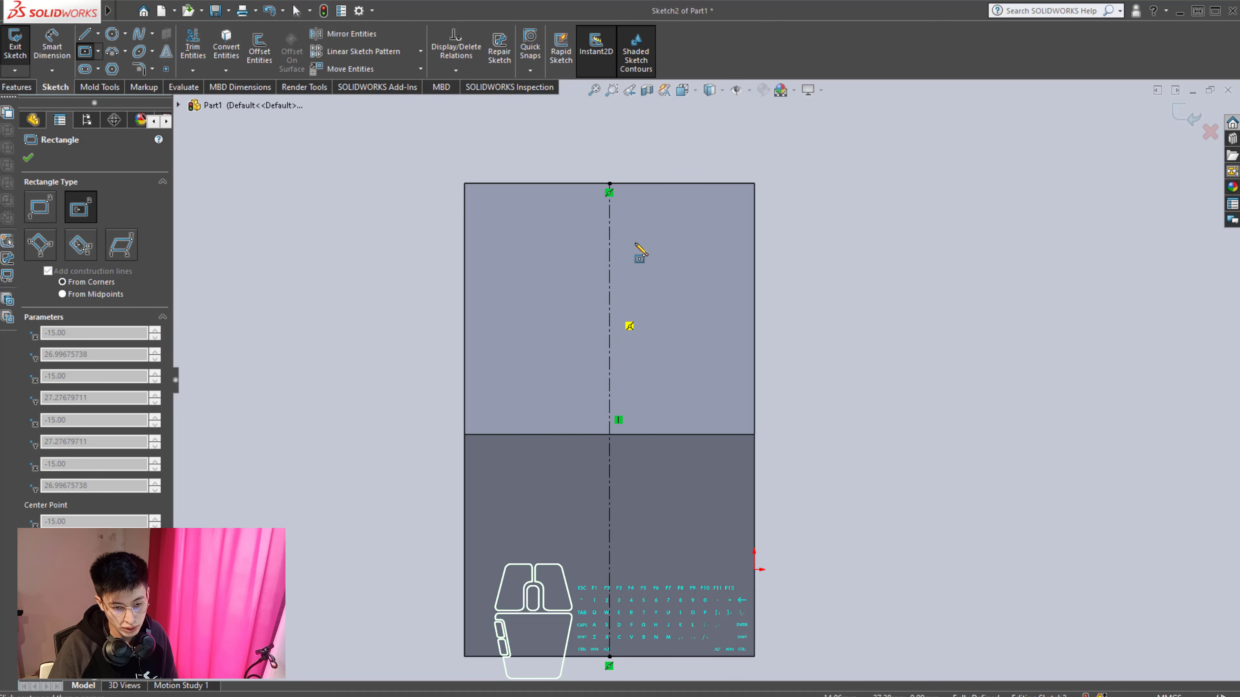
{"action": "left_click", "coordinate": [609, 308]}
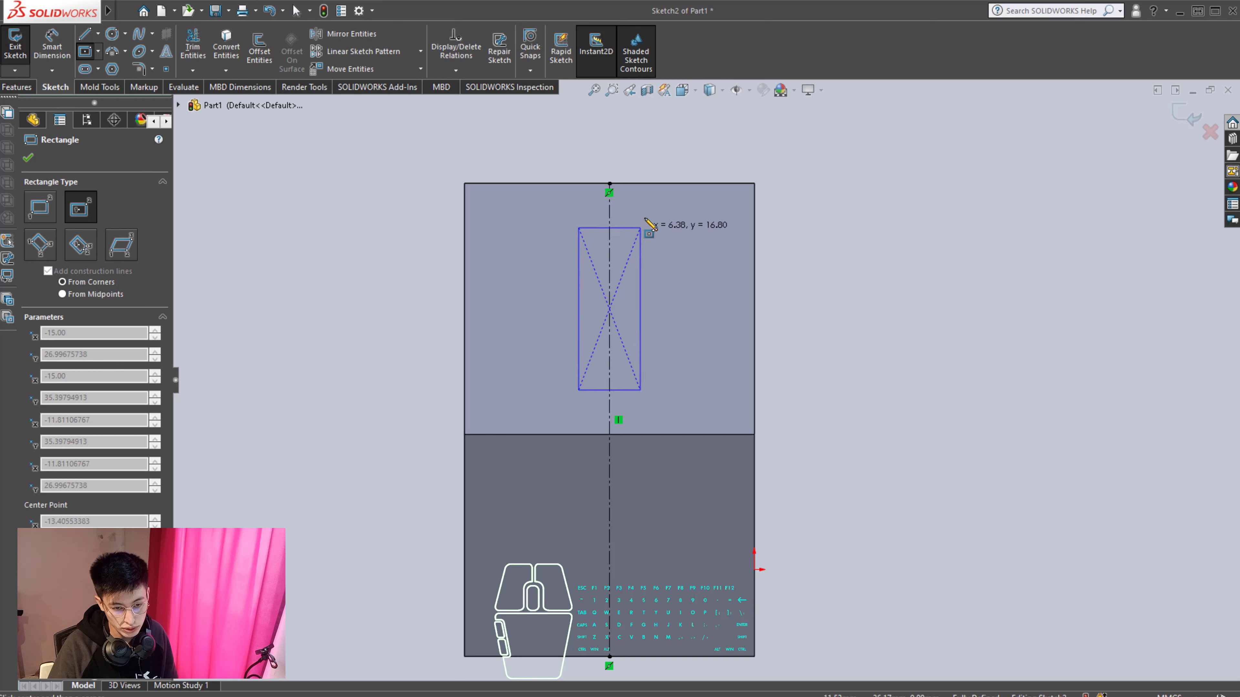
{"action": "left_click", "coordinate": [664, 184]}
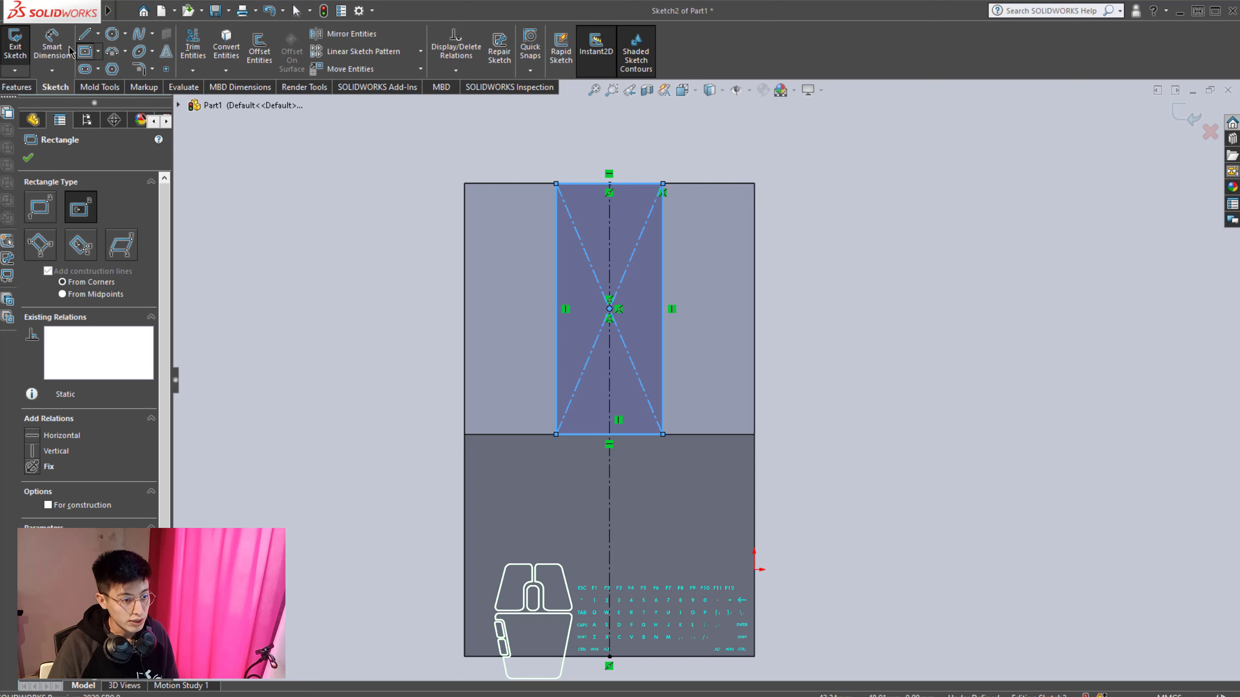
Step: Dimension the slot rectangle to 19 mm high and 10 mm wide
{"action": "left_click", "coordinate": [51, 47]}
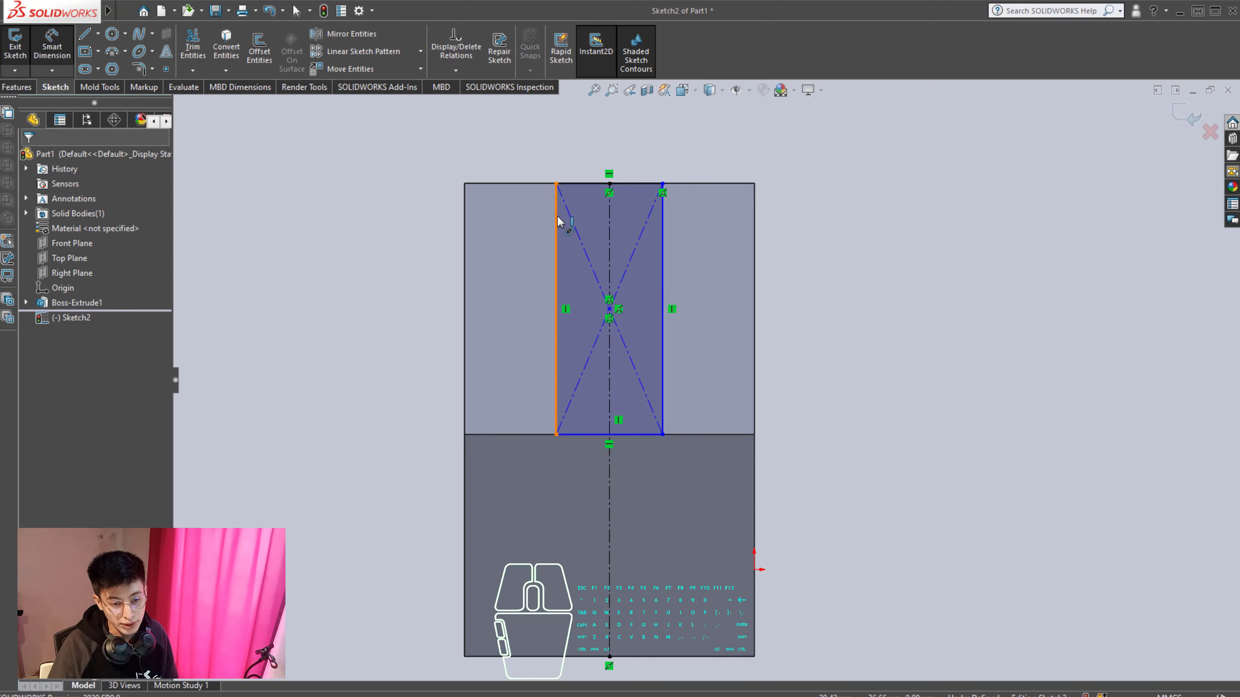
{"action": "left_click", "coordinate": [402, 242]}
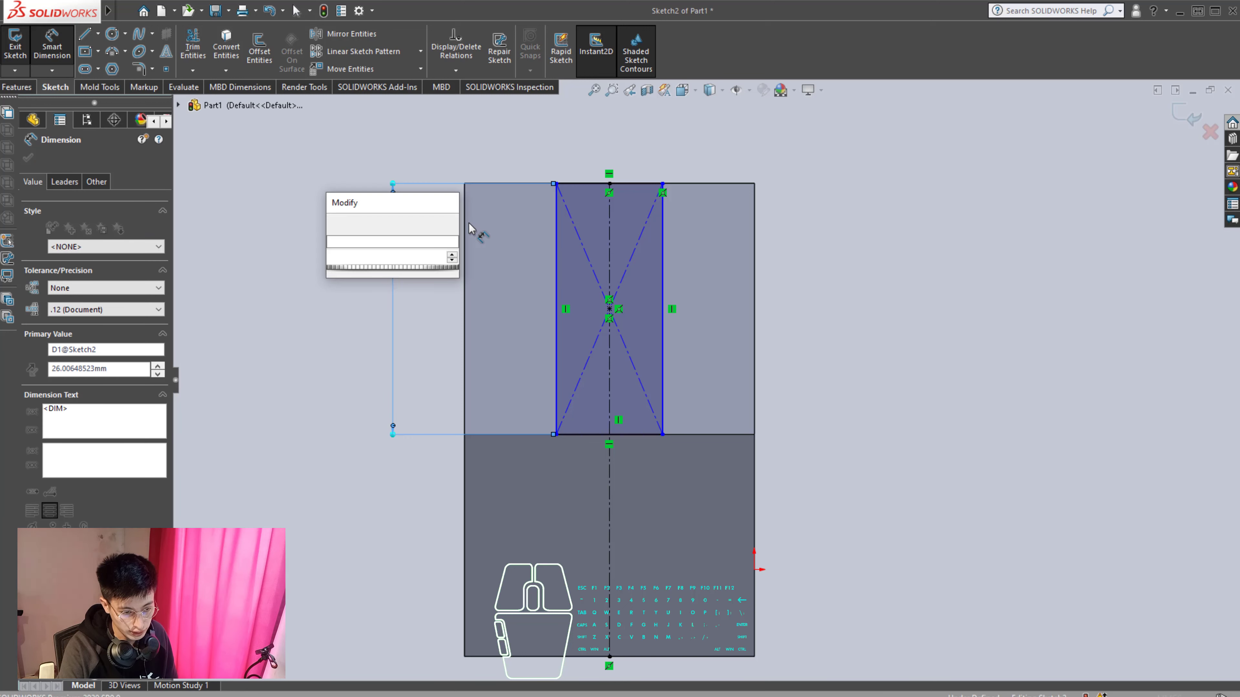
{"action": "type", "text": "19"}
{"action": "key", "text": "Escape"}
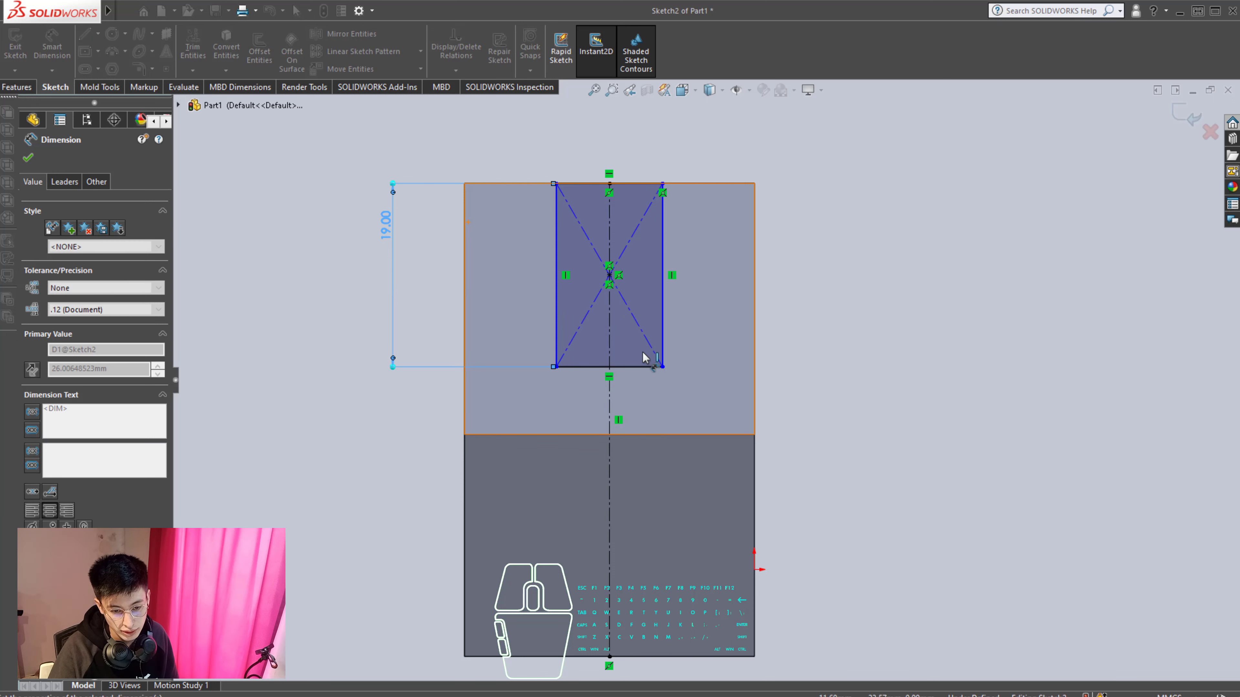
{"action": "left_click", "coordinate": [644, 373]}
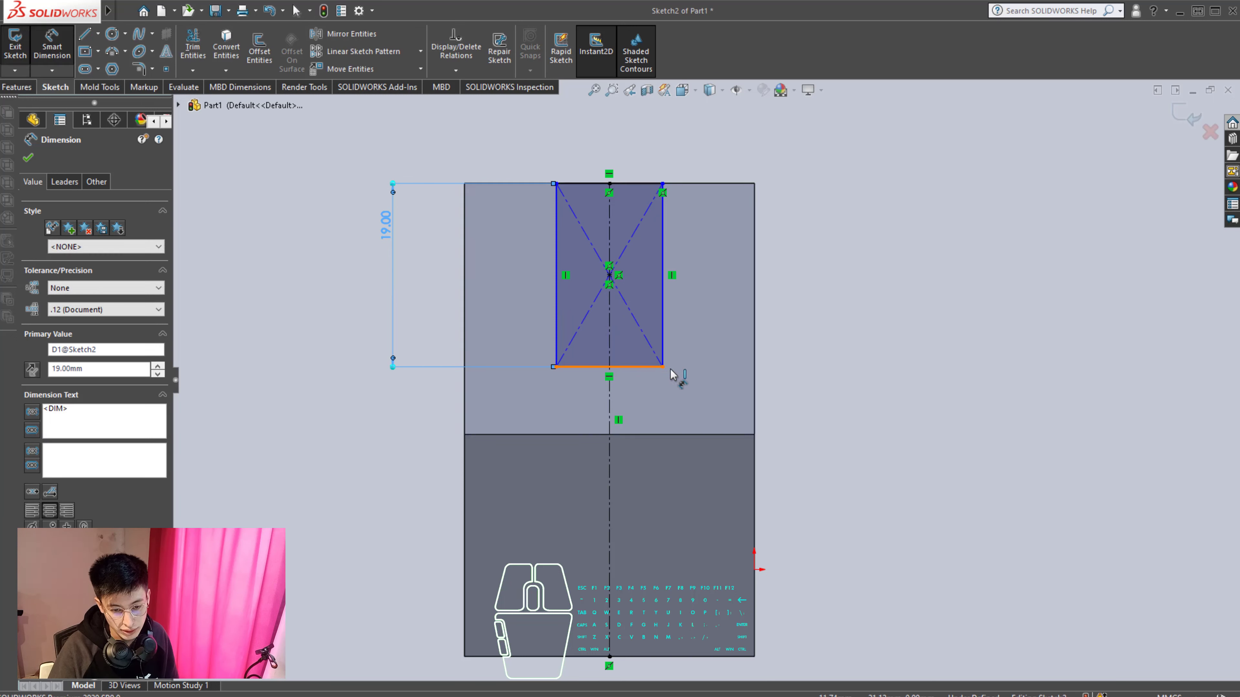
{"action": "left_click", "coordinate": [852, 364]}
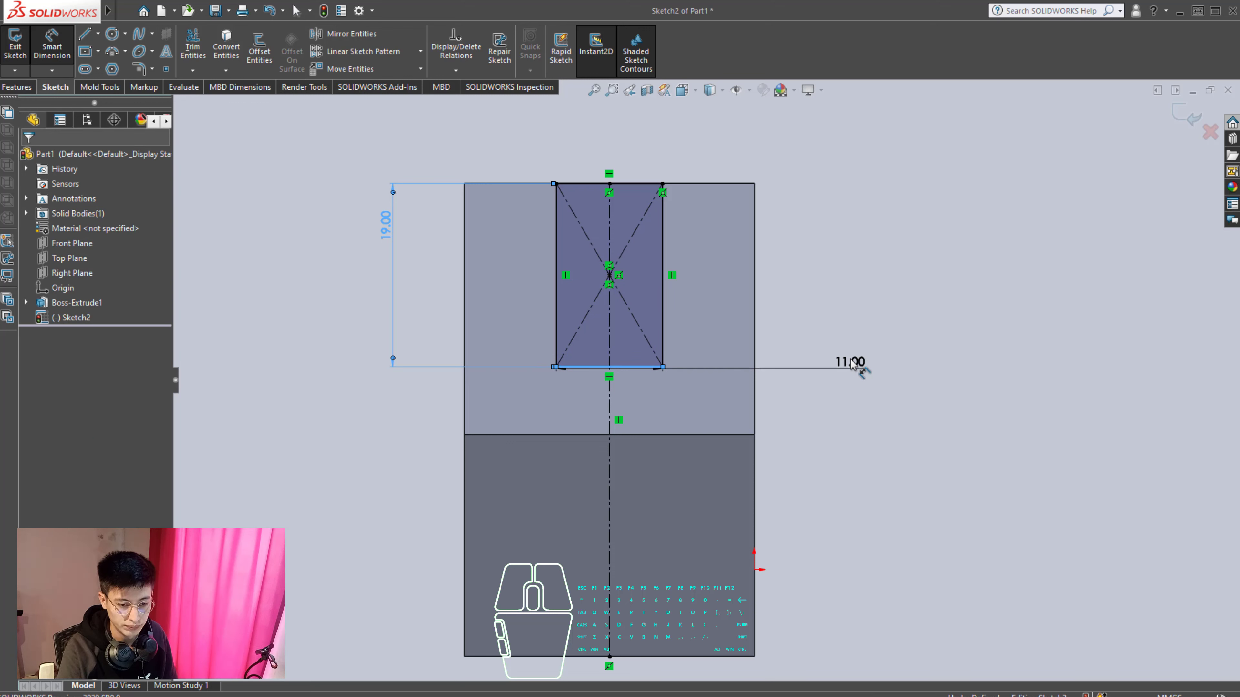
{"action": "left_click", "coordinate": [852, 363]}
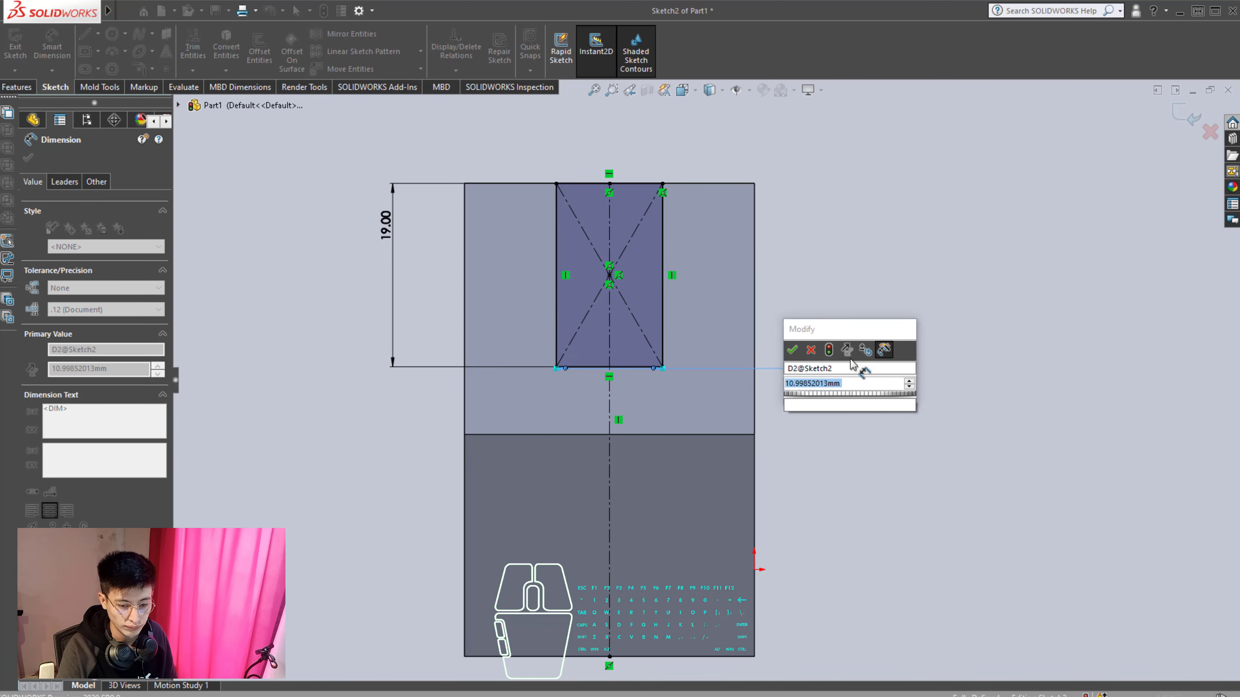
{"action": "type", "text": "11"}
{"action": "key", "text": "Return"}
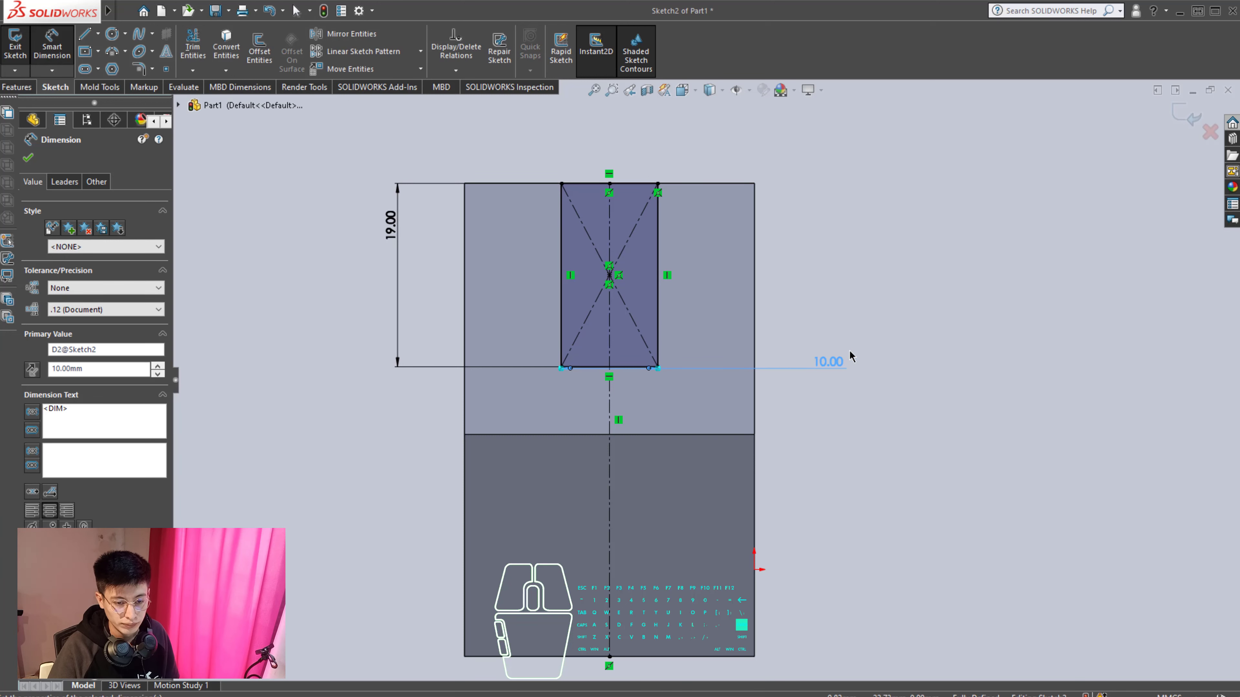
Step: Cut the slot rectangle through the whole block with an Extruded Cut set to Through All
{"action": "left_click", "coordinate": [32, 88]}
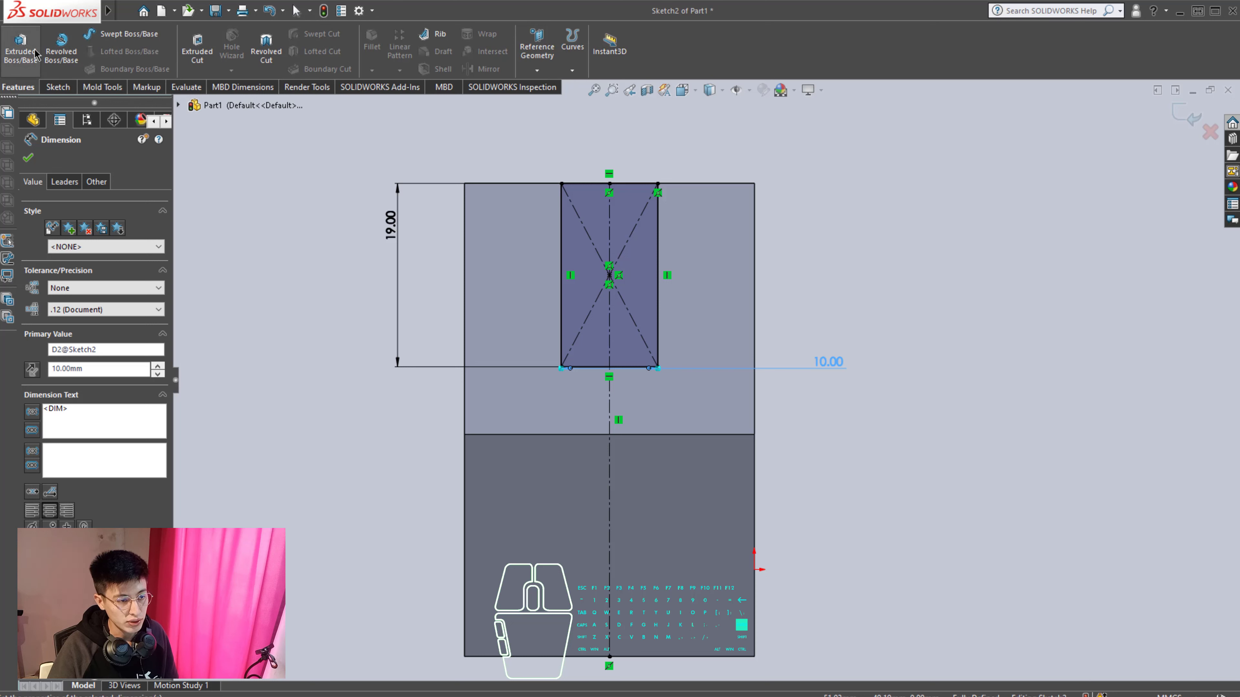
{"action": "left_click", "coordinate": [197, 49]}
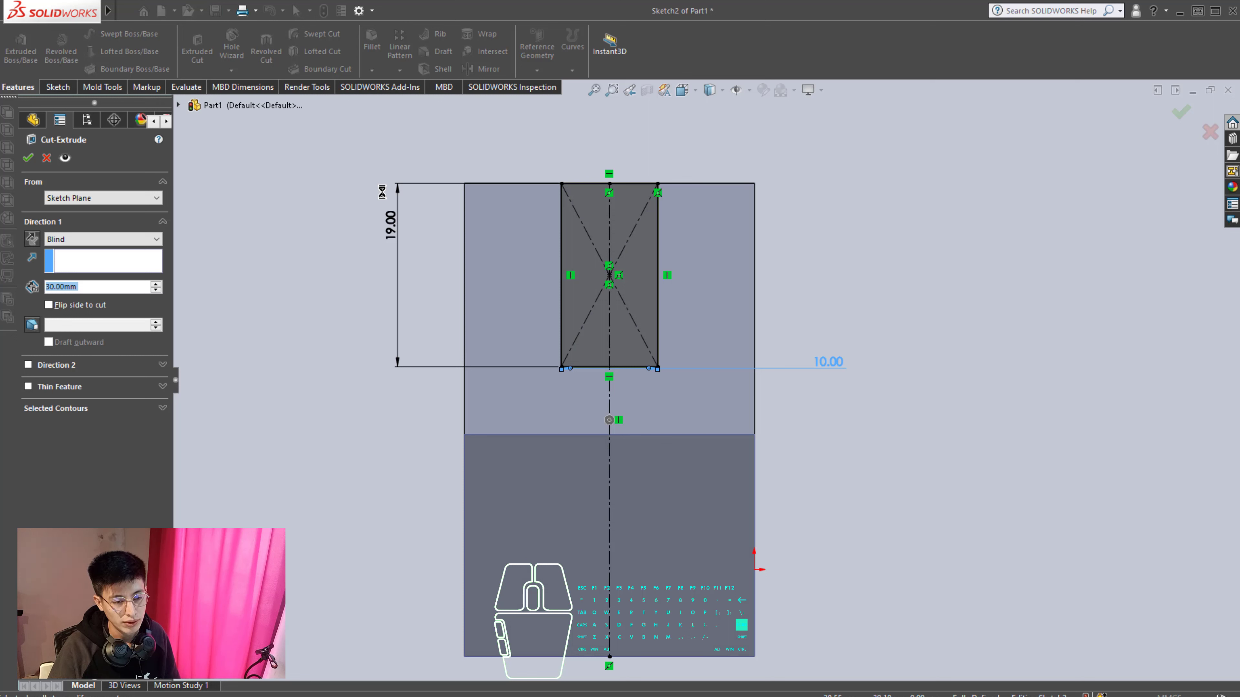
{"action": "right_click_drag", "start_coordinate": [382, 192], "coordinate": [505, 33]}
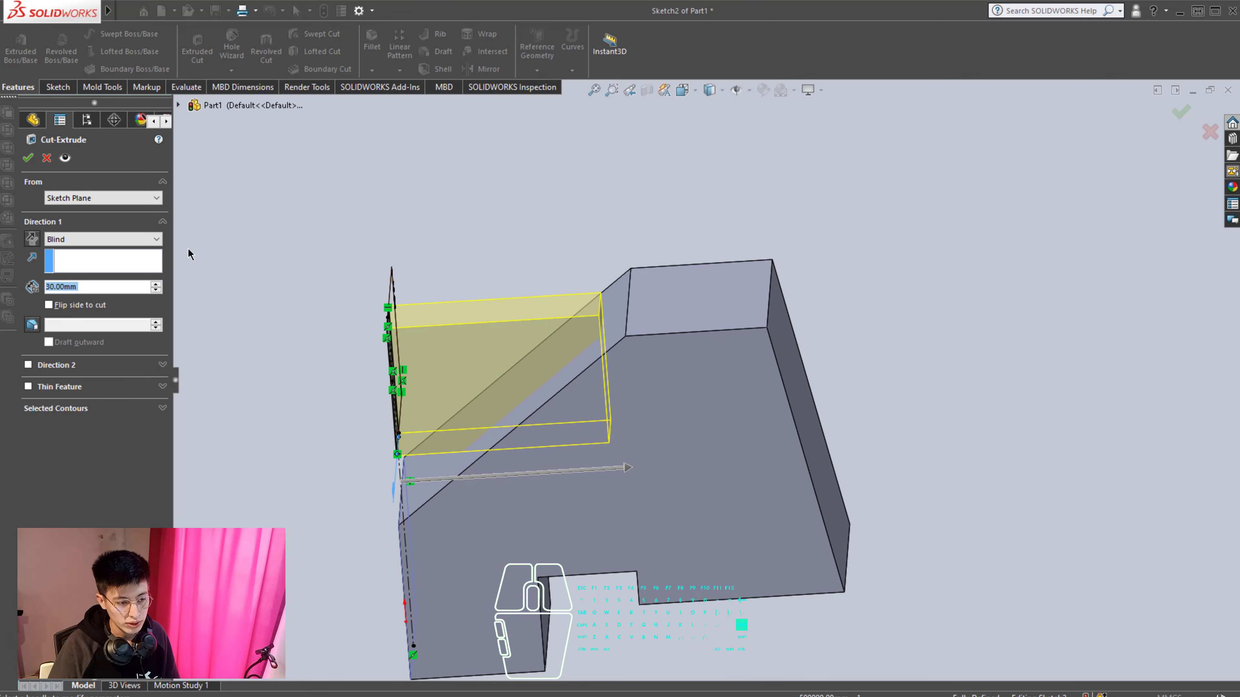
{"action": "left_click", "coordinate": [157, 239]}
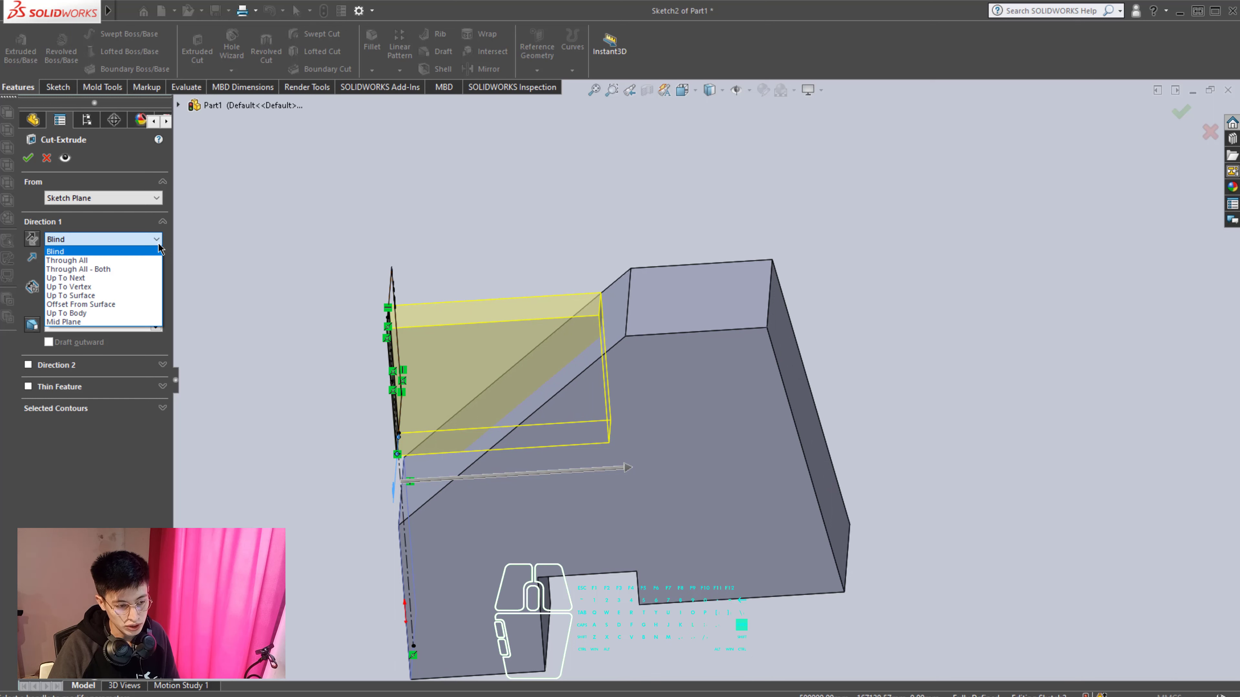
{"action": "left_click", "coordinate": [146, 264]}
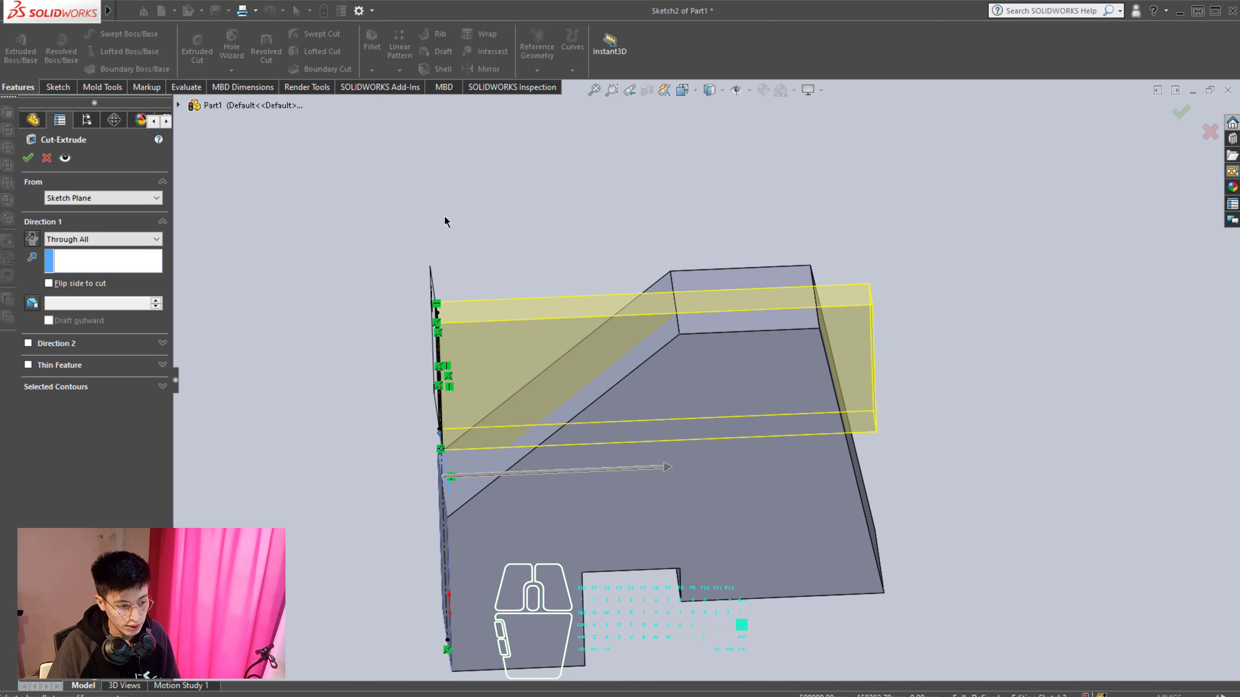
{"action": "left_click", "coordinate": [28, 159]}
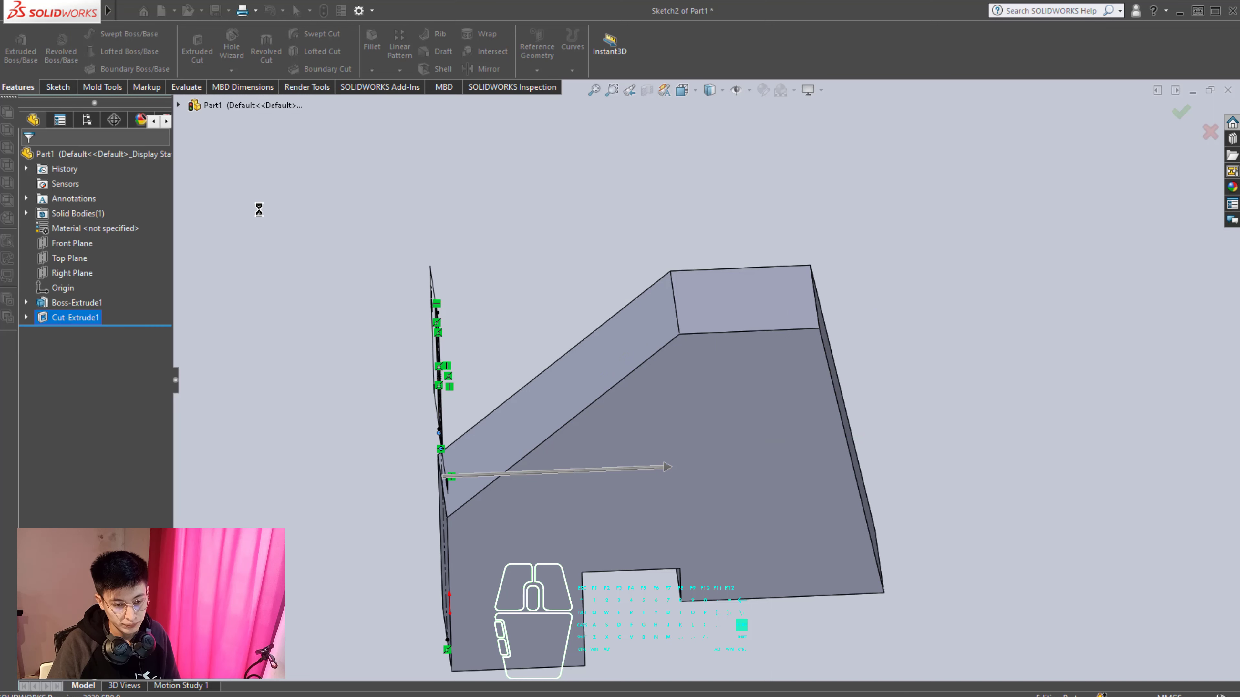
{"action": "middle_click_drag", "start_coordinate": [571, 274], "coordinate": [808, 281]}
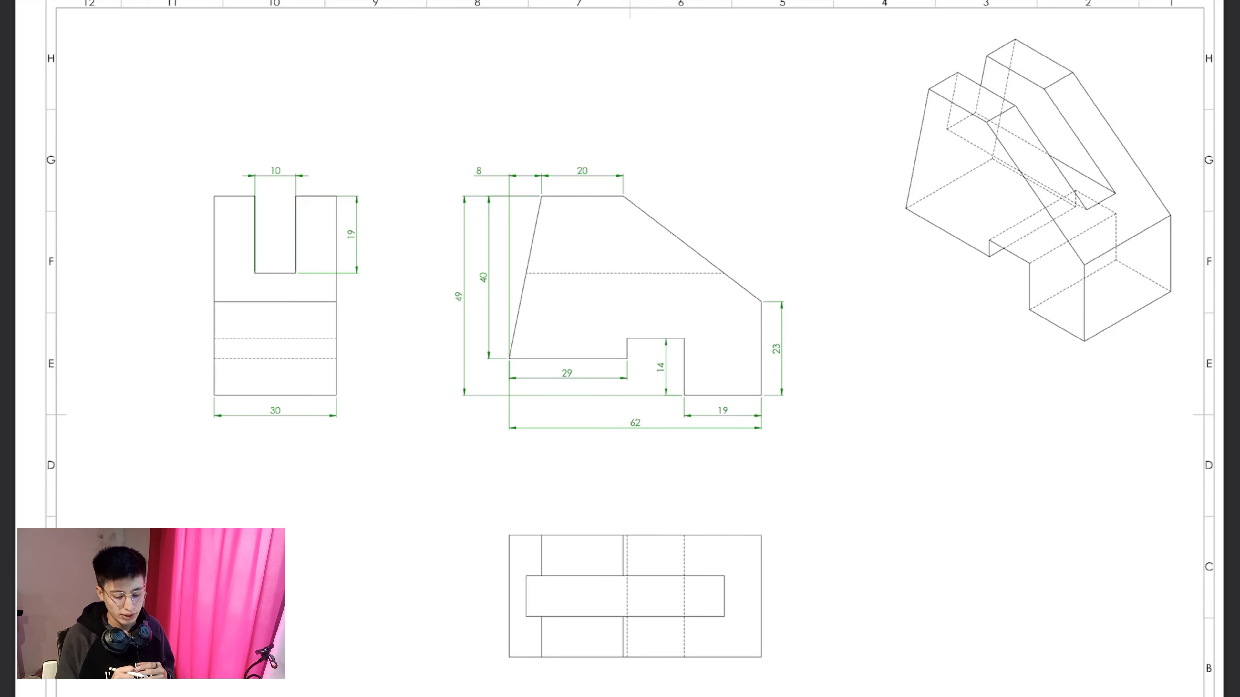
Step: Examine the slot outline in the top view of the reference drawing
{"action": "scroll", "coordinate": [620, 349], "scroll_direction": "down", "scroll_amount": 5}
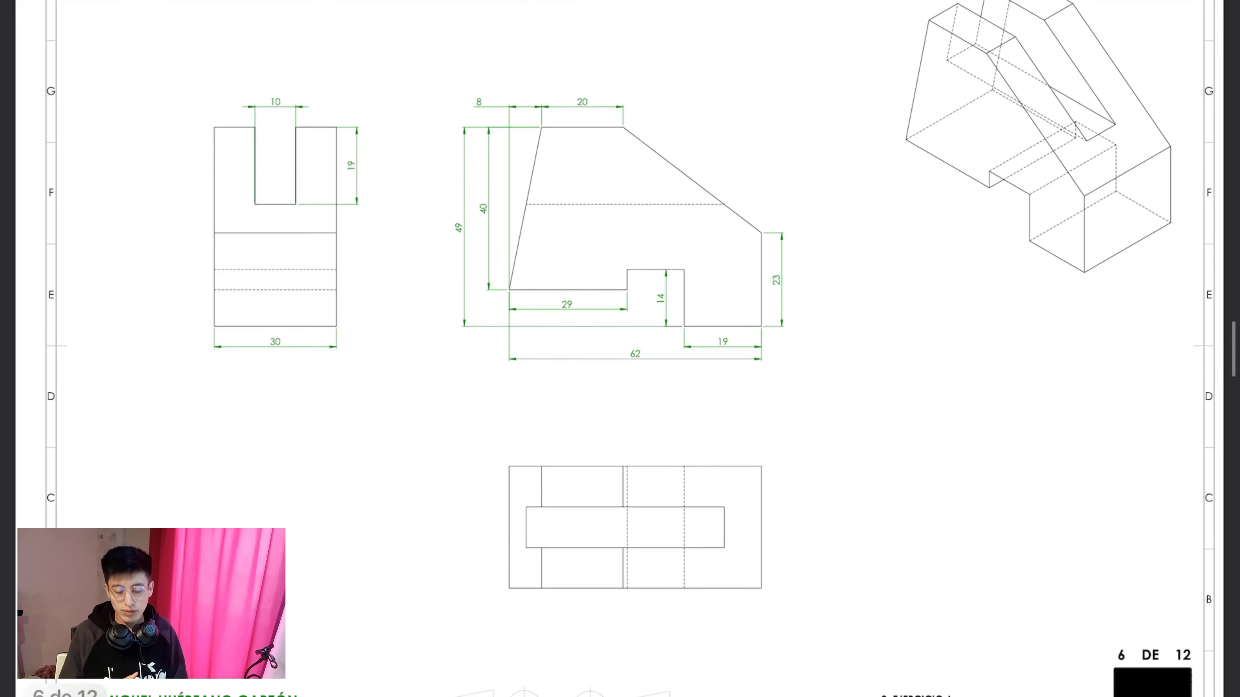
{"action": "scroll", "coordinate": [620, 349], "scroll_direction": "down", "scroll_amount": 3}
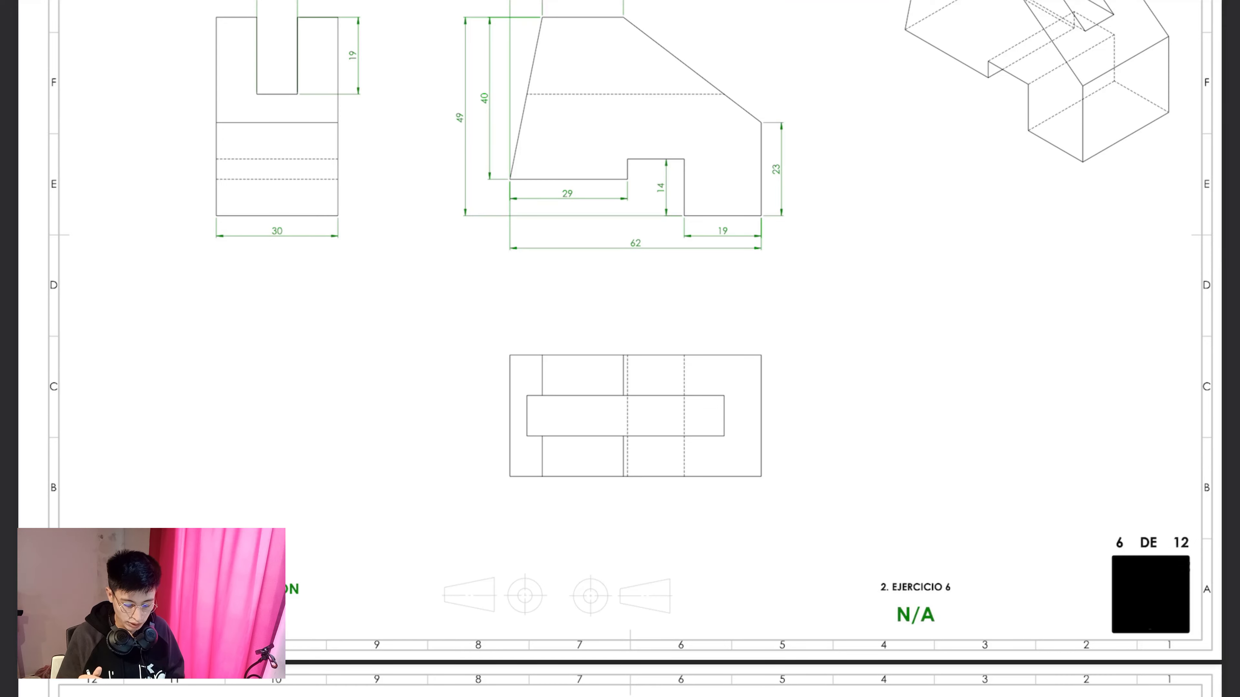
{"action": "scroll", "coordinate": [620, 348], "scroll_direction": "up", "scroll_amount": 5, "text": "ctrl"}
{"action": "scroll", "coordinate": [620, 349], "scroll_direction": "down", "scroll_amount": 2, "text": "ctrl"}
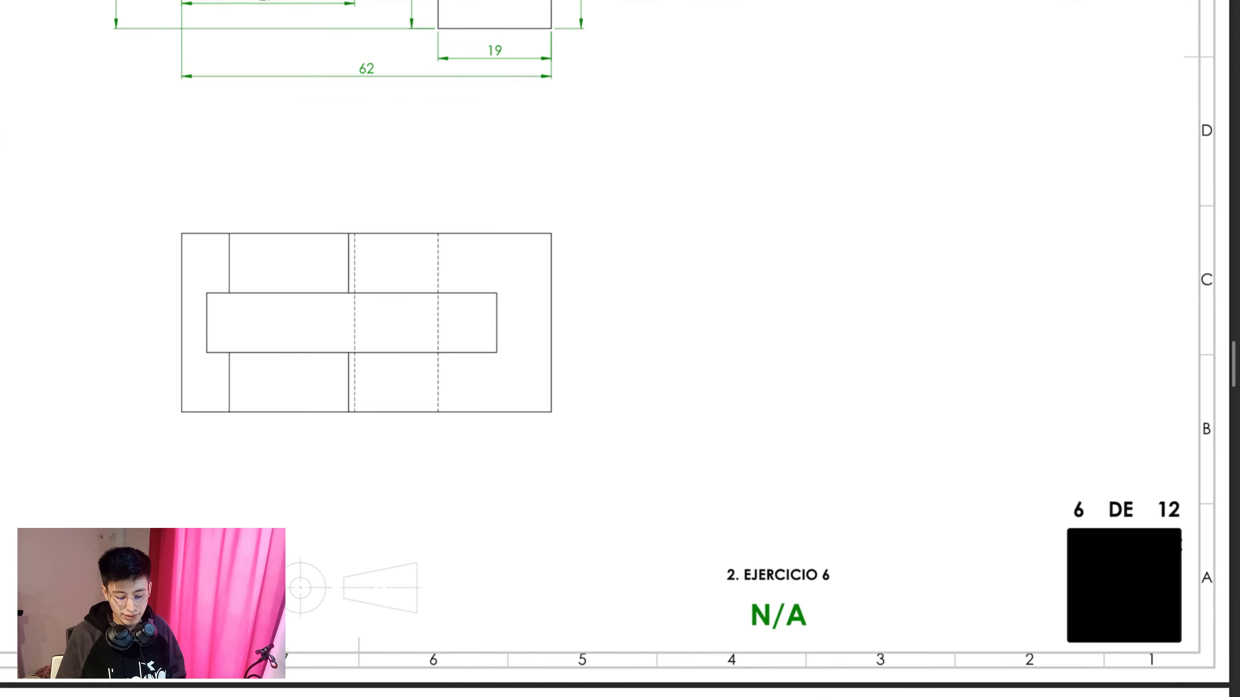
{"action": "scroll", "coordinate": [620, 349], "scroll_direction": "down", "scroll_amount": 1}
{"action": "scroll", "coordinate": [513, 318], "scroll_direction": "right", "scroll_amount": 2}
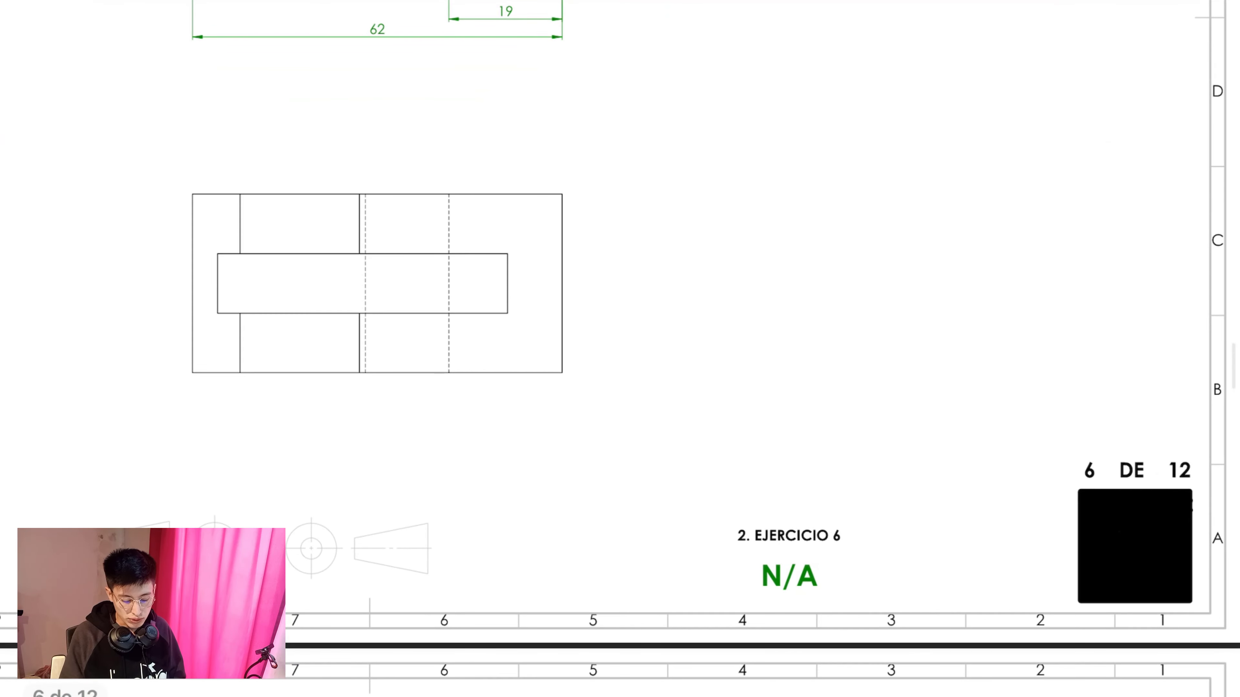
Step: Mark a vertical and a horizontal line from the slot's end in the drawing's top view and join them with a square corner
{"action": "left_click_drag", "start_coordinate": [513, 318], "coordinate": [506, 643]}
{"action": "left_click_drag", "start_coordinate": [528, 308], "coordinate": [1230, 320]}
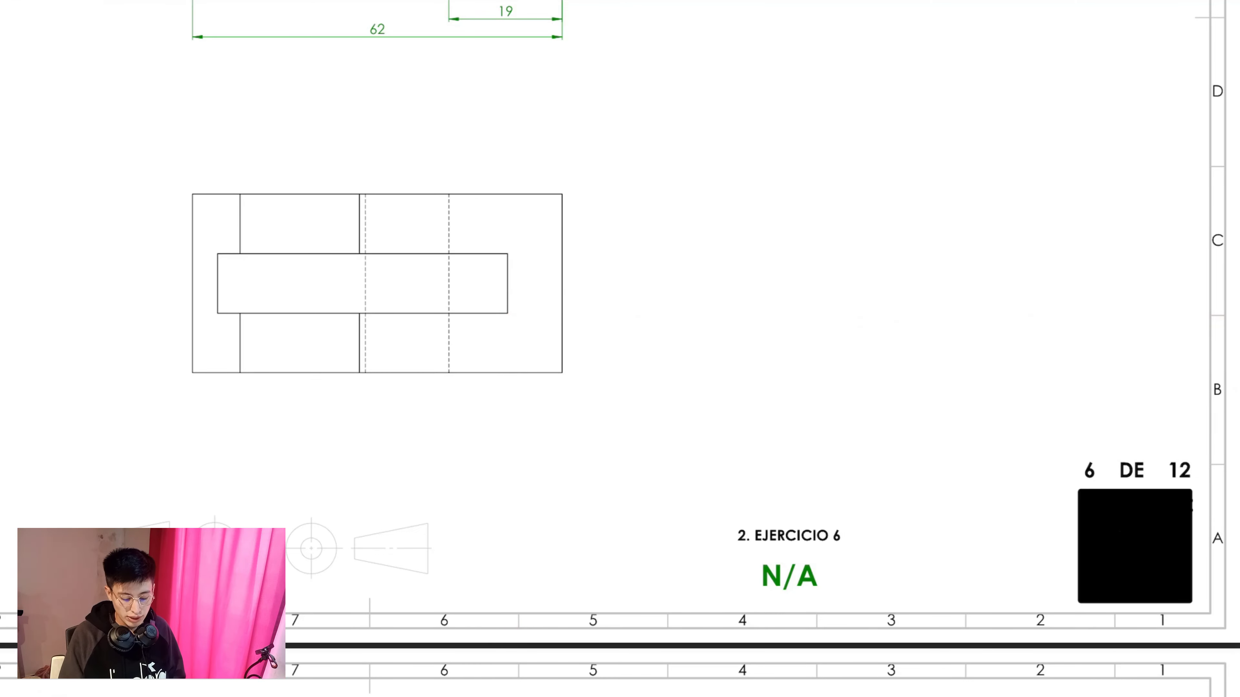
{"action": "left_click_drag", "start_coordinate": [478, 305], "coordinate": [507, 642]}
{"action": "left_click_drag", "start_coordinate": [484, 280], "coordinate": [1213, 288]}
{"action": "scroll", "coordinate": [1212, 288], "scroll_direction": "down", "scroll_amount": 1}
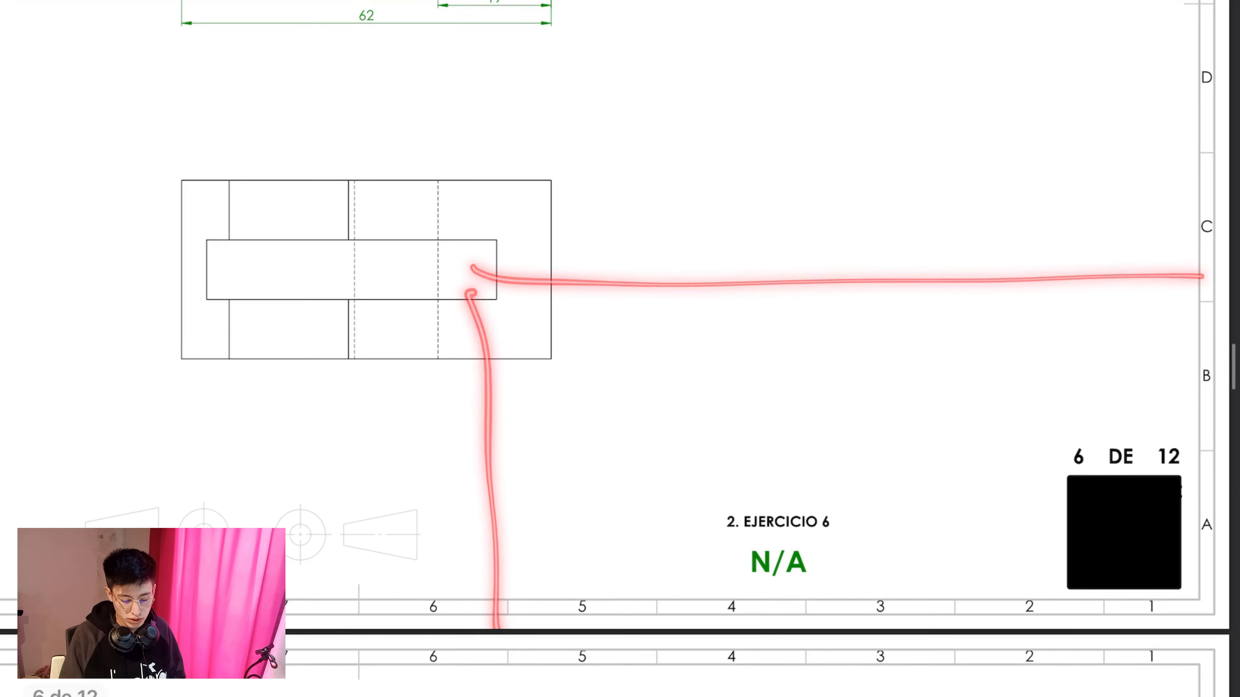
{"action": "mouse_move", "coordinate": [492, 370]}
{"action": "left_mouse_down"}
{"action": "mouse_move", "coordinate": [693, 356]}
{"action": "mouse_move", "coordinate": [683, 294]}
{"action": "left_mouse_up"}
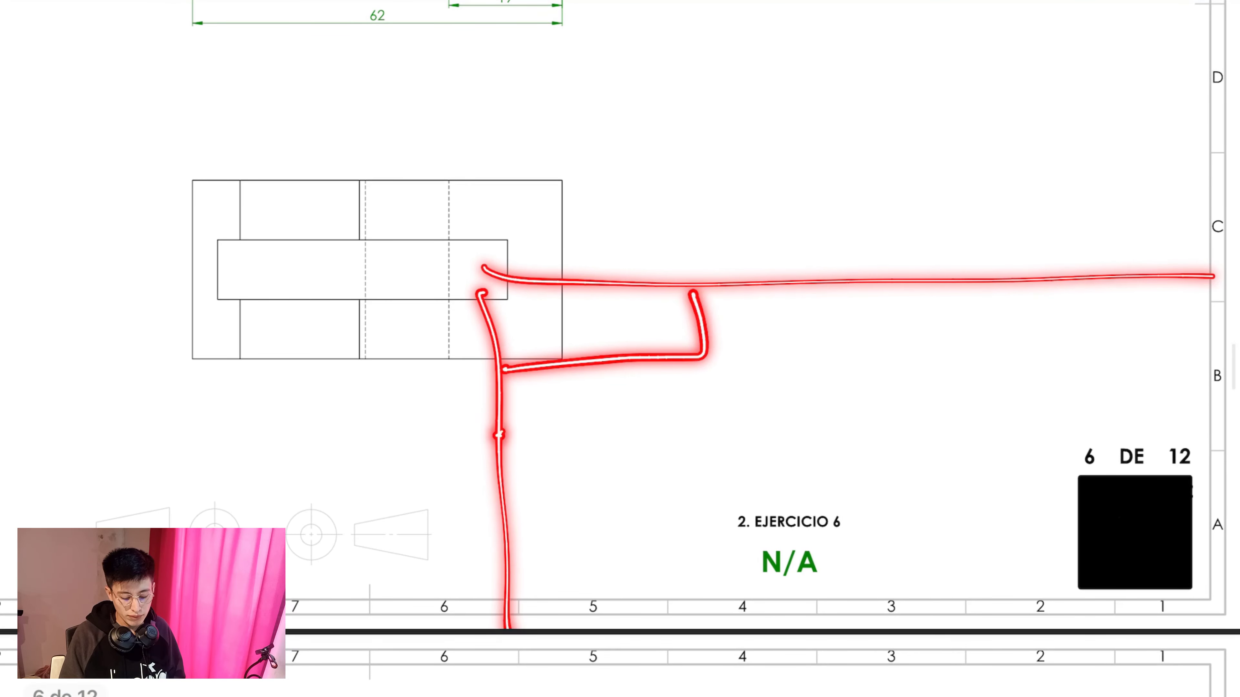
Step: Extend the marked lines beside the drawing's top view with a row of adjoining rectangular compartments and a smaller one beneath
{"action": "left_click_drag", "start_coordinate": [498, 434], "coordinate": [627, 429]}
{"action": "mouse_move", "coordinate": [628, 429]}
{"action": "left_mouse_down"}
{"action": "mouse_move", "coordinate": [639, 420]}
{"action": "mouse_move", "coordinate": [624, 370]}
{"action": "left_mouse_up"}
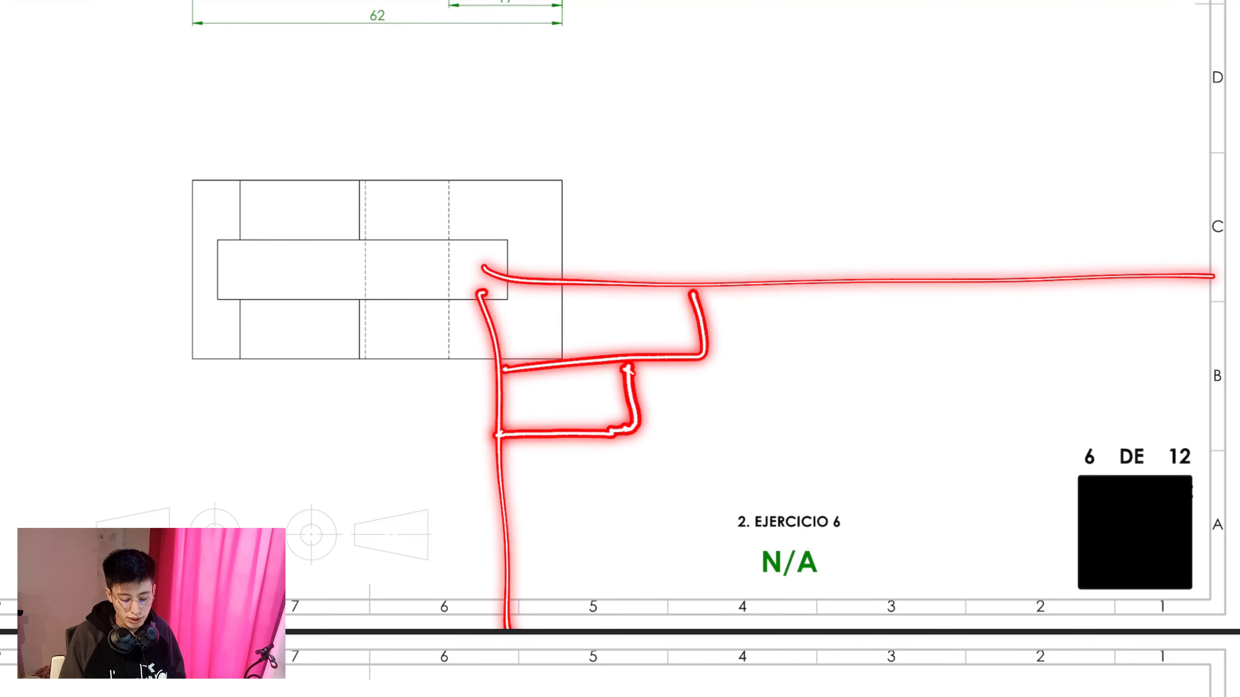
{"action": "mouse_move", "coordinate": [705, 359]}
{"action": "left_mouse_down"}
{"action": "mouse_move", "coordinate": [917, 350]}
{"action": "mouse_move", "coordinate": [899, 289]}
{"action": "left_mouse_up"}
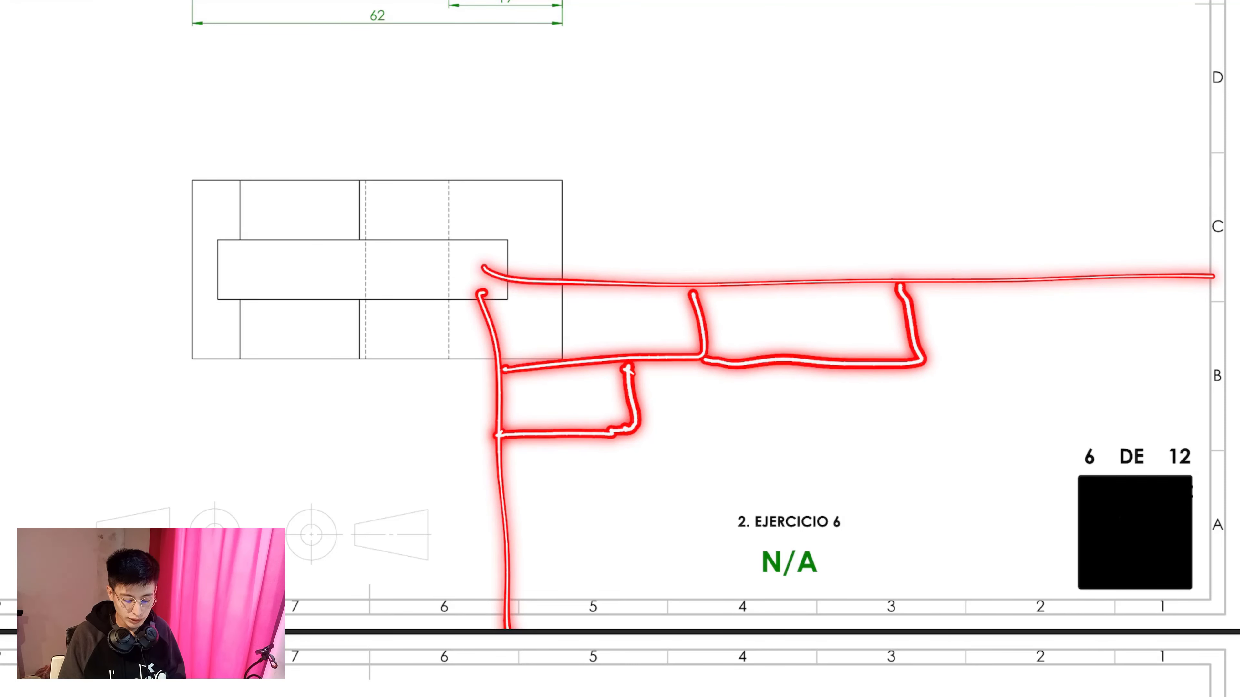
{"action": "mouse_move", "coordinate": [920, 361]}
{"action": "left_mouse_down"}
{"action": "mouse_move", "coordinate": [1006, 357]}
{"action": "mouse_move", "coordinate": [1102, 326]}
{"action": "mouse_move", "coordinate": [1099, 276]}
{"action": "left_mouse_up"}
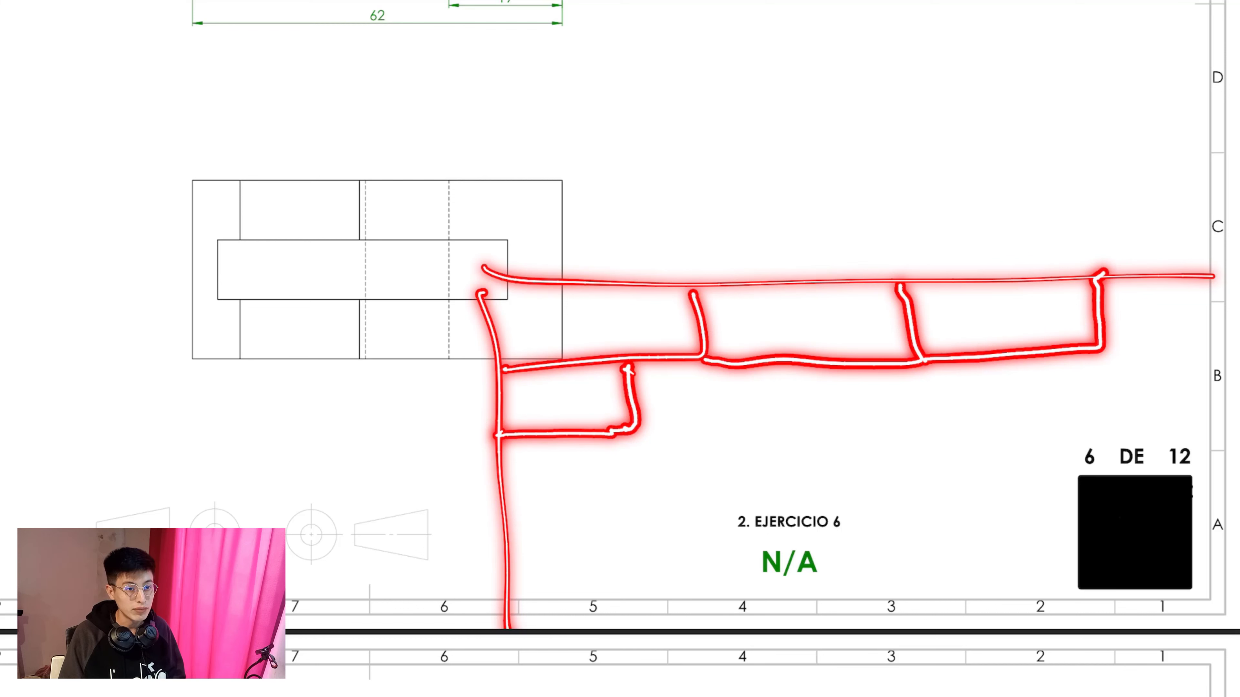
{"action": "left_click_drag", "start_coordinate": [1105, 272], "coordinate": [1106, 272]}
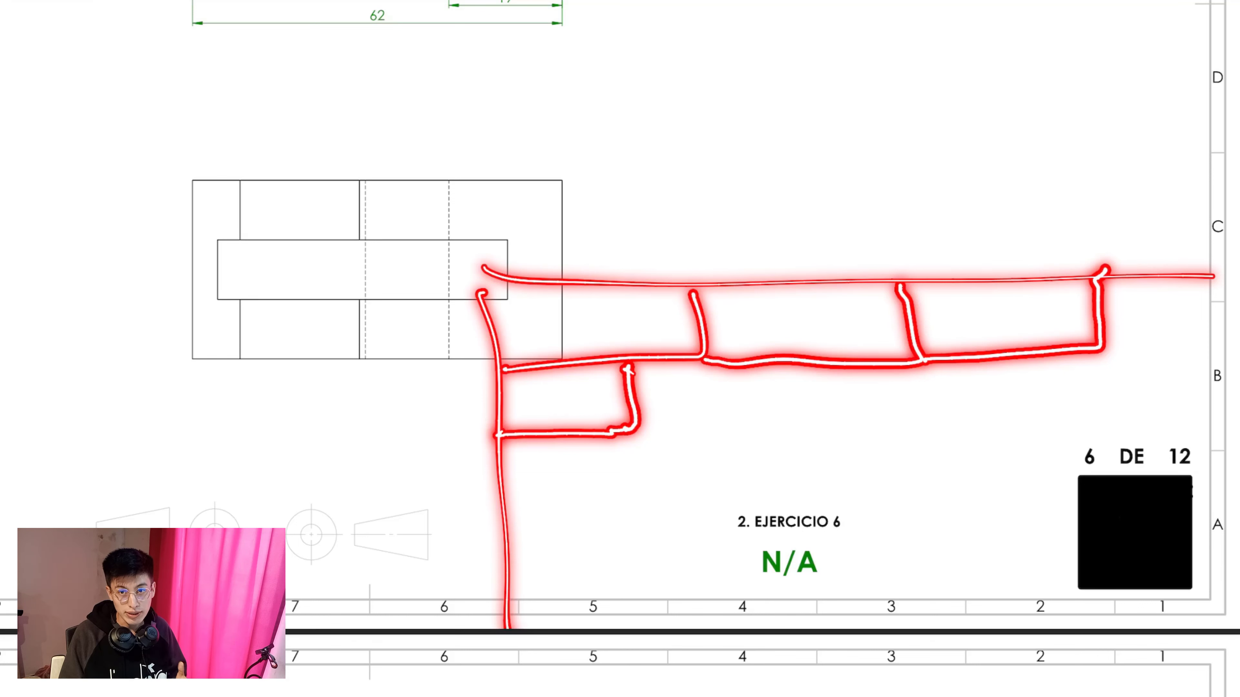
{"action": "left_click_drag", "start_coordinate": [1106, 269], "coordinate": [1107, 267]}
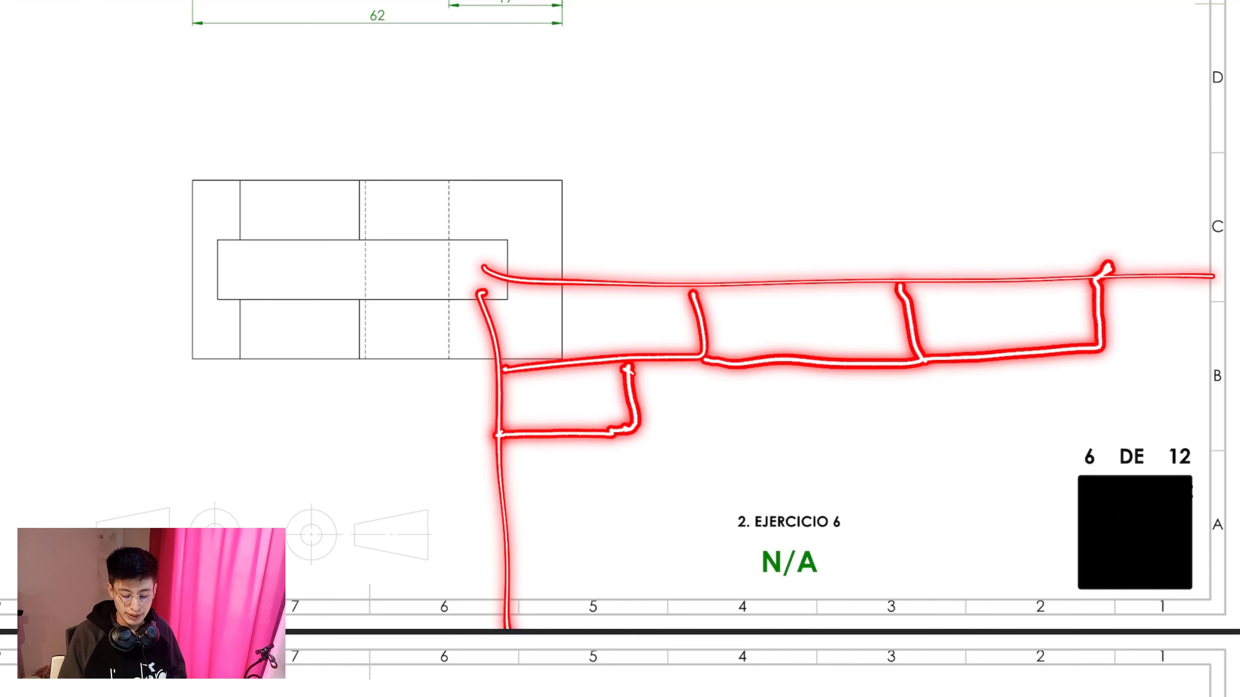
{"action": "left_click_drag", "start_coordinate": [1104, 350], "coordinate": [1200, 350]}
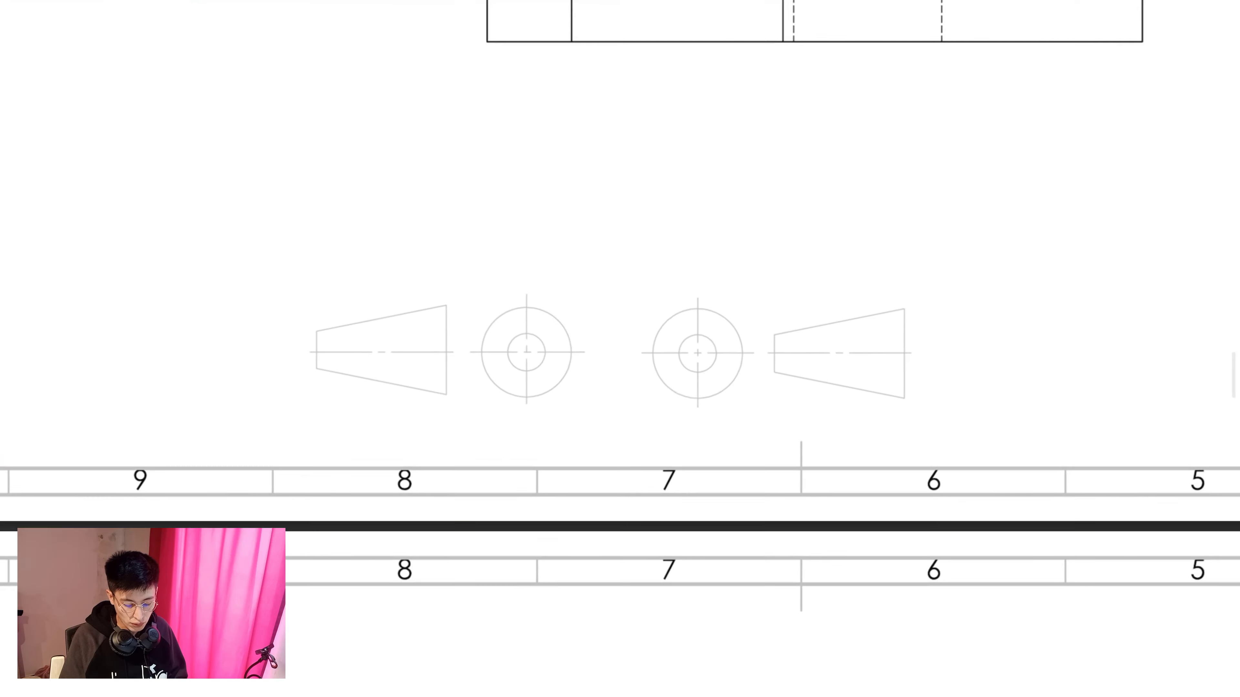
Step: Outline each of the two projection symbols below the drawing's top view with its own freehand box
{"action": "mouse_move", "coordinate": [250, 272]}
{"action": "left_mouse_down"}
{"action": "mouse_move", "coordinate": [356, 459]}
{"action": "mouse_move", "coordinate": [626, 296]}
{"action": "mouse_move", "coordinate": [251, 273]}
{"action": "left_mouse_up"}
{"action": "scroll", "coordinate": [620, 349], "scroll_direction": "down", "scroll_amount": 2}
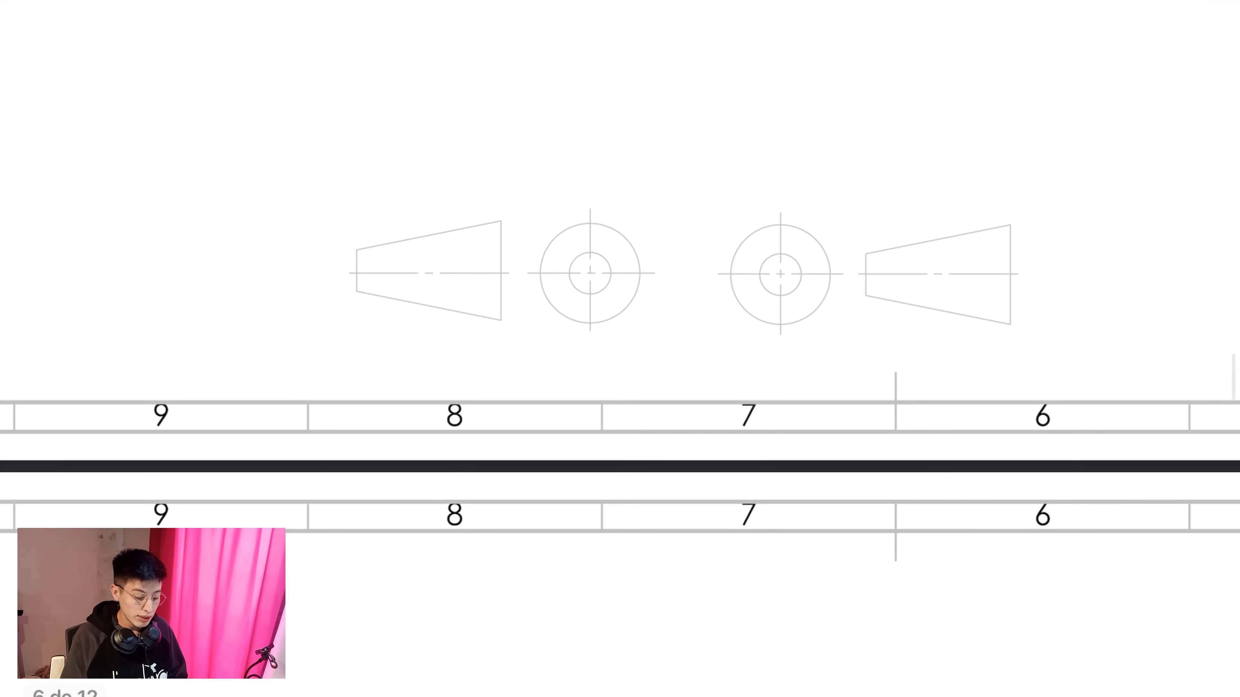
{"action": "mouse_move", "coordinate": [284, 171]}
{"action": "left_mouse_down"}
{"action": "mouse_move", "coordinate": [359, 167]}
{"action": "mouse_move", "coordinate": [678, 346]}
{"action": "mouse_move", "coordinate": [323, 244]}
{"action": "mouse_move", "coordinate": [295, 180]}
{"action": "left_mouse_up"}
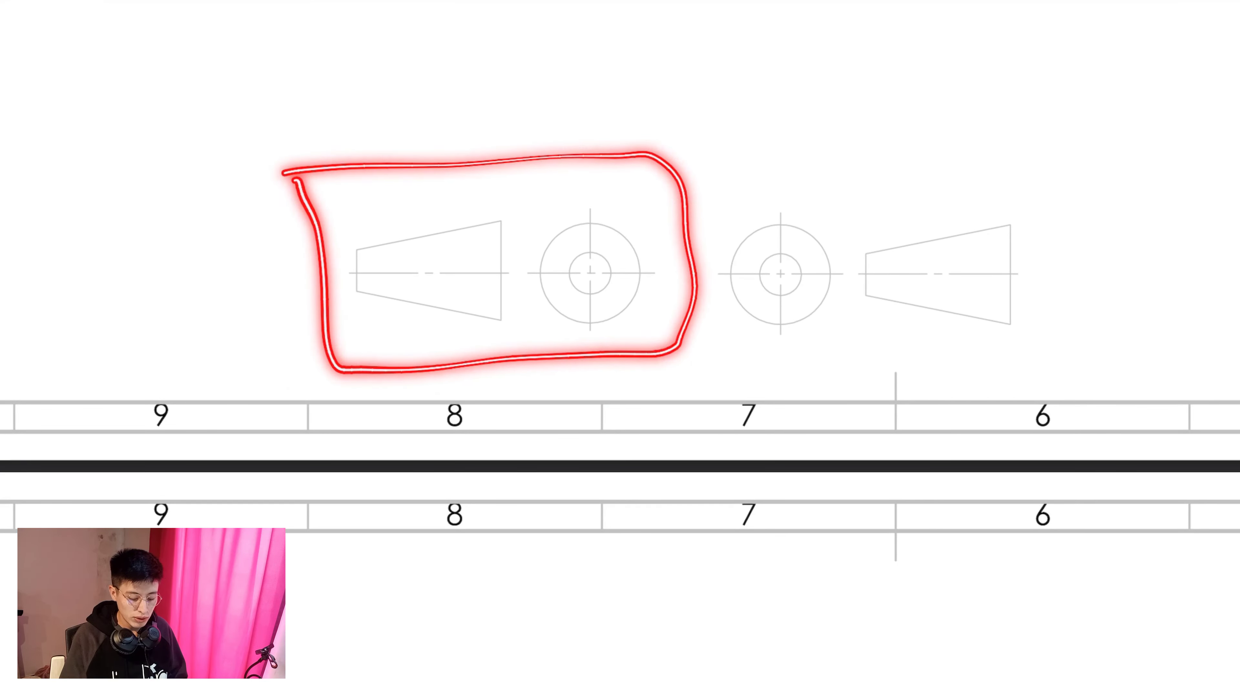
{"action": "mouse_move", "coordinate": [689, 166]}
{"action": "left_mouse_down"}
{"action": "mouse_move", "coordinate": [703, 376]}
{"action": "mouse_move", "coordinate": [1079, 209]}
{"action": "mouse_move", "coordinate": [771, 377]}
{"action": "left_mouse_up"}
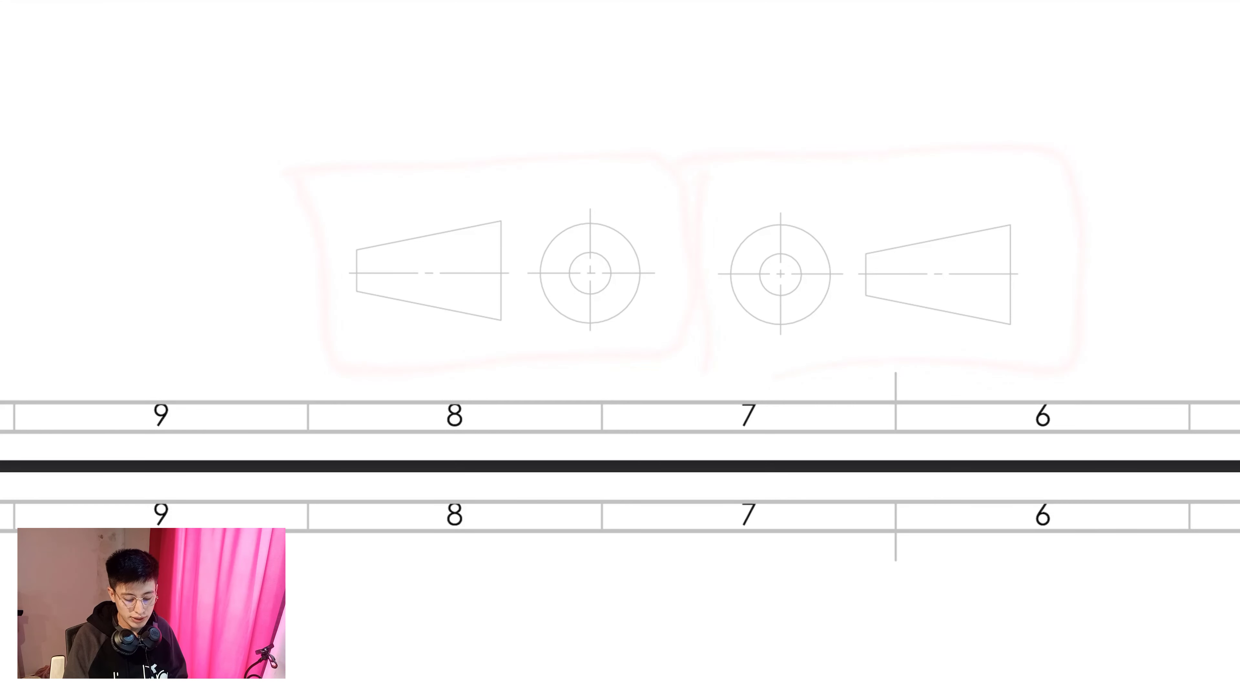
Step: Handwrite "ISO A" above the projection symbol whose circles precede the cone
{"action": "left_click_drag", "start_coordinate": [755, 93], "coordinate": [731, 152]}
{"action": "left_click_drag", "start_coordinate": [731, 97], "coordinate": [766, 89]}
{"action": "left_click_drag", "start_coordinate": [727, 157], "coordinate": [762, 142]}
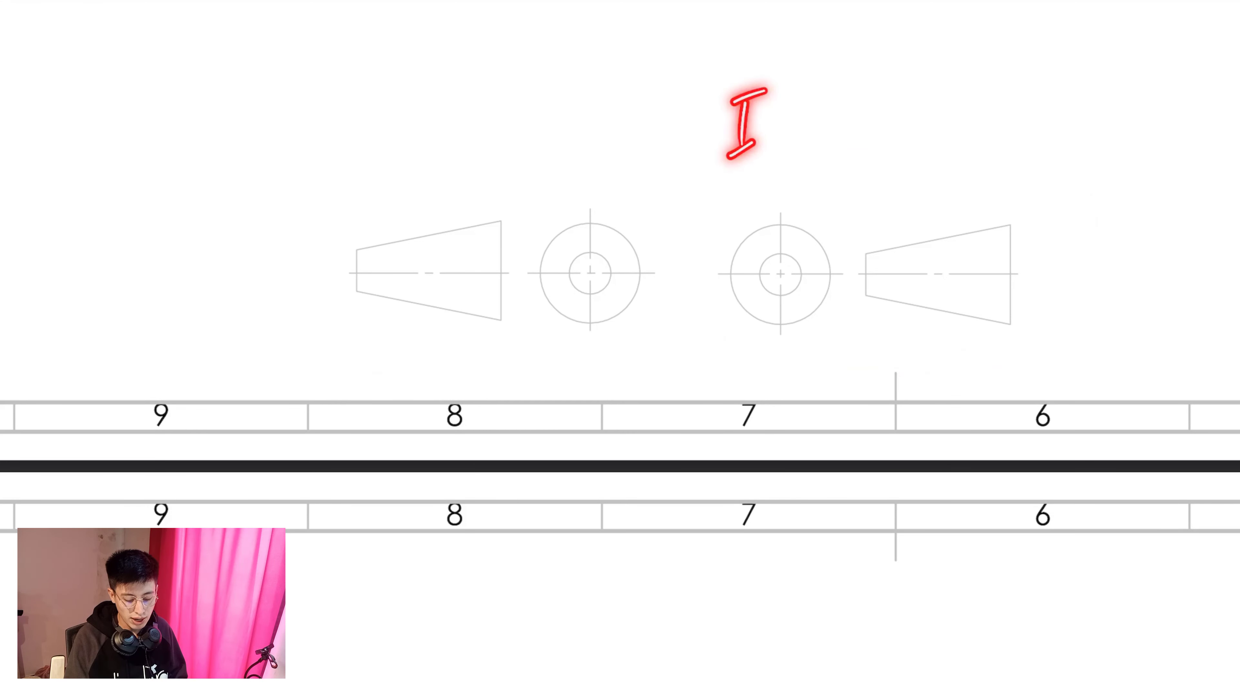
{"action": "mouse_move", "coordinate": [797, 86]}
{"action": "left_mouse_down"}
{"action": "mouse_move", "coordinate": [765, 142]}
{"action": "mouse_move", "coordinate": [816, 89]}
{"action": "left_mouse_up"}
{"action": "left_click", "coordinate": [863, 130]}
{"action": "left_click_drag", "start_coordinate": [863, 131], "coordinate": [889, 111]}
{"action": "left_click_drag", "start_coordinate": [858, 99], "coordinate": [895, 90]}
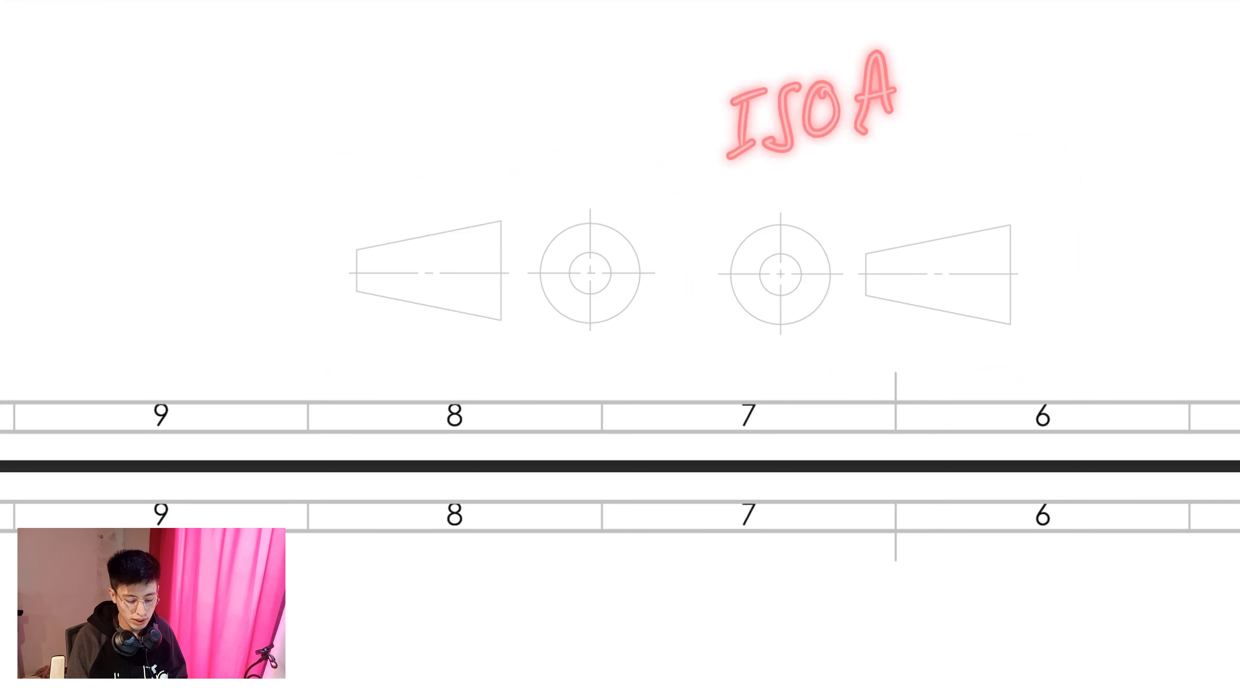
Step: Handwrite an ISO label above the projection symbol whose cone precedes the circles, and start another label above its neighbour
{"action": "left_click_drag", "start_coordinate": [421, 116], "coordinate": [432, 180]}
{"action": "left_click_drag", "start_coordinate": [402, 139], "coordinate": [443, 118]}
{"action": "left_click_drag", "start_coordinate": [416, 192], "coordinate": [447, 171]}
{"action": "mouse_move", "coordinate": [497, 113]}
{"action": "left_mouse_down"}
{"action": "mouse_move", "coordinate": [475, 181]}
{"action": "mouse_move", "coordinate": [460, 171]}
{"action": "left_mouse_up"}
{"action": "mouse_move", "coordinate": [540, 110]}
{"action": "left_mouse_down"}
{"action": "mouse_move", "coordinate": [536, 165]}
{"action": "mouse_move", "coordinate": [538, 110]}
{"action": "left_mouse_up"}
{"action": "mouse_move", "coordinate": [600, 83]}
{"action": "left_mouse_down"}
{"action": "mouse_move", "coordinate": [586, 150]}
{"action": "mouse_move", "coordinate": [603, 151]}
{"action": "left_mouse_up"}
{"action": "left_click_drag", "start_coordinate": [572, 129], "coordinate": [603, 120]}
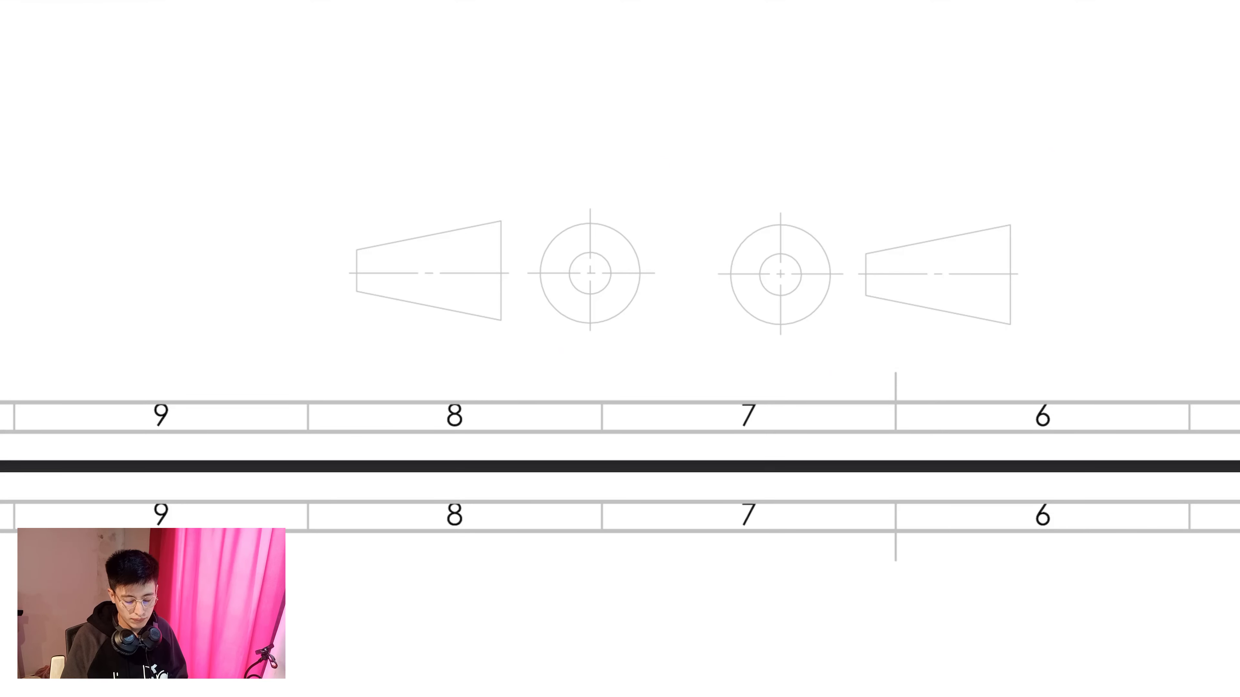
{"action": "left_click_drag", "start_coordinate": [828, 76], "coordinate": [806, 148]}
{"action": "left_click_drag", "start_coordinate": [789, 89], "coordinate": [844, 71]}
{"action": "left_click_drag", "start_coordinate": [797, 150], "coordinate": [839, 128]}
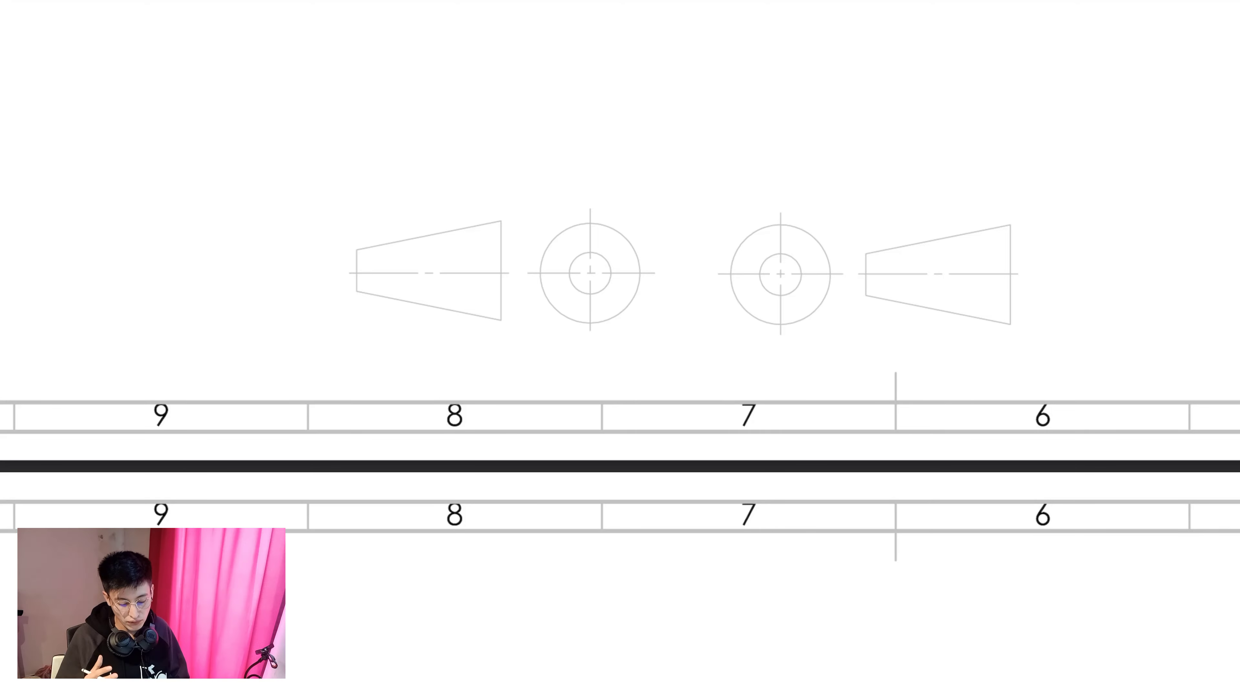
Step: Mark the front view and the slotted side view on the full sheet to compare their arrangement
{"action": "scroll", "coordinate": [619, 349], "scroll_direction": "down", "scroll_amount": 5, "text": "ctrl"}
{"action": "scroll", "coordinate": [620, 348], "scroll_direction": "up", "scroll_amount": 7}
{"action": "scroll", "coordinate": [620, 349], "scroll_direction": "down", "scroll_amount": 5, "text": "ctrl"}
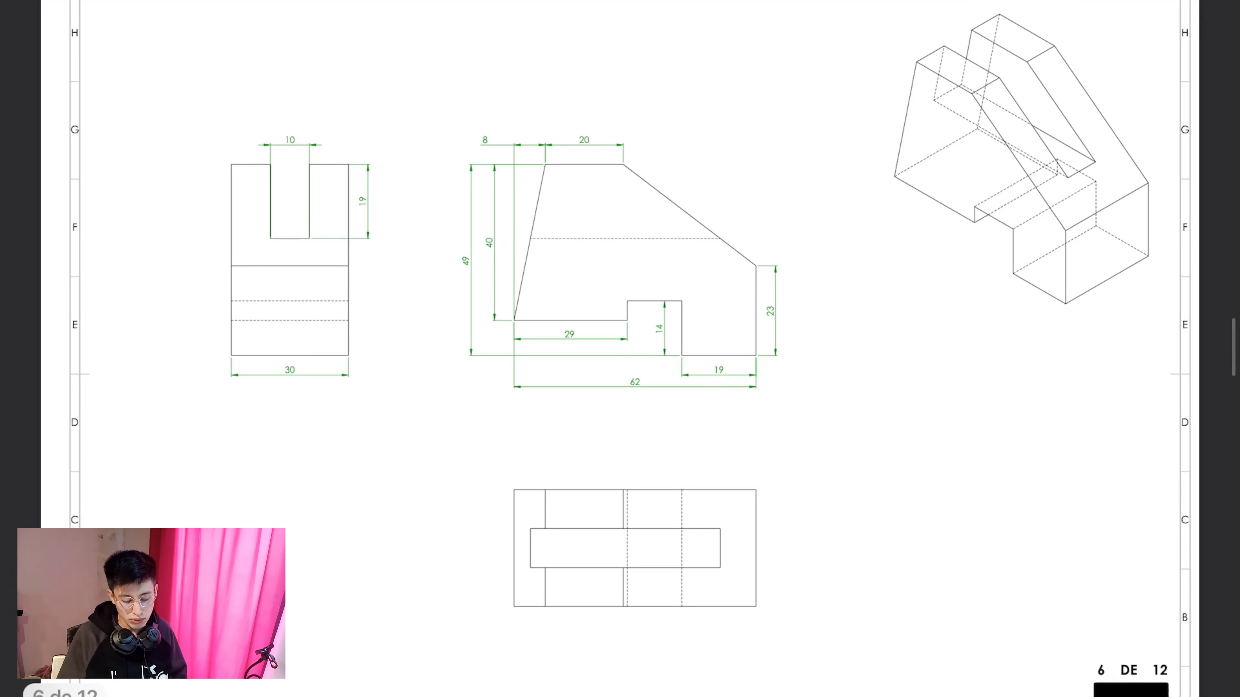
{"action": "left_click_drag", "start_coordinate": [731, 89], "coordinate": [565, 251]}
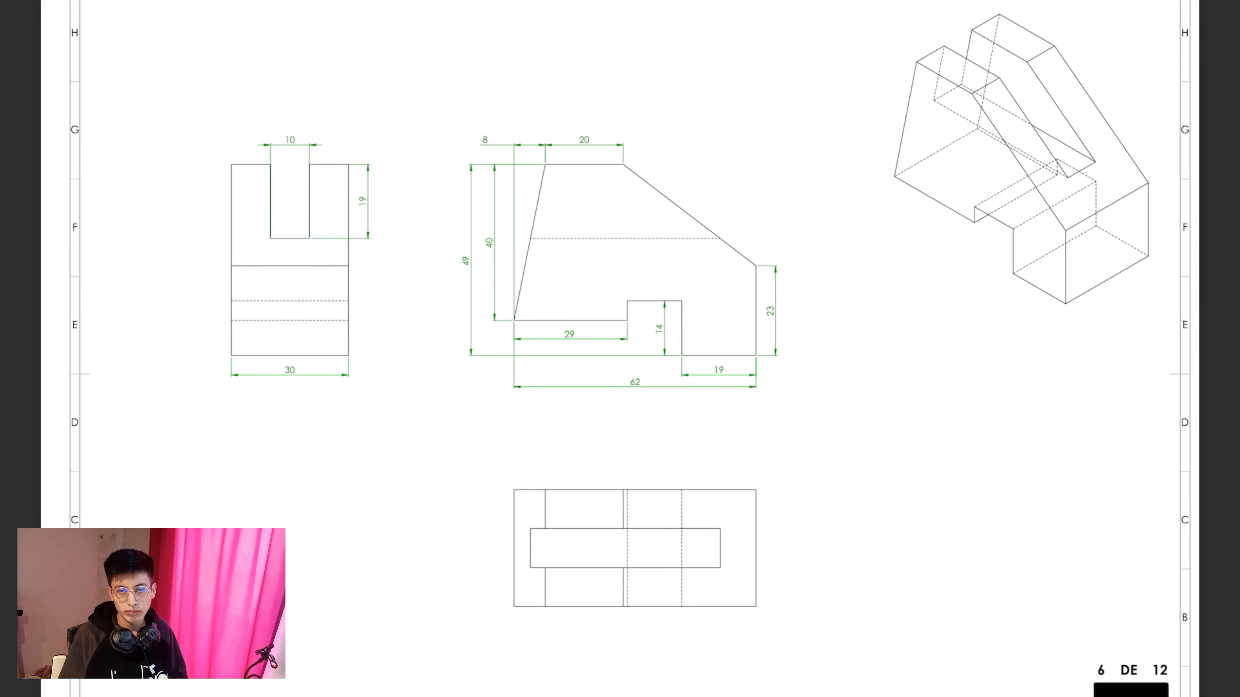
{"action": "left_click_drag", "start_coordinate": [257, 271], "coordinate": [334, 183]}
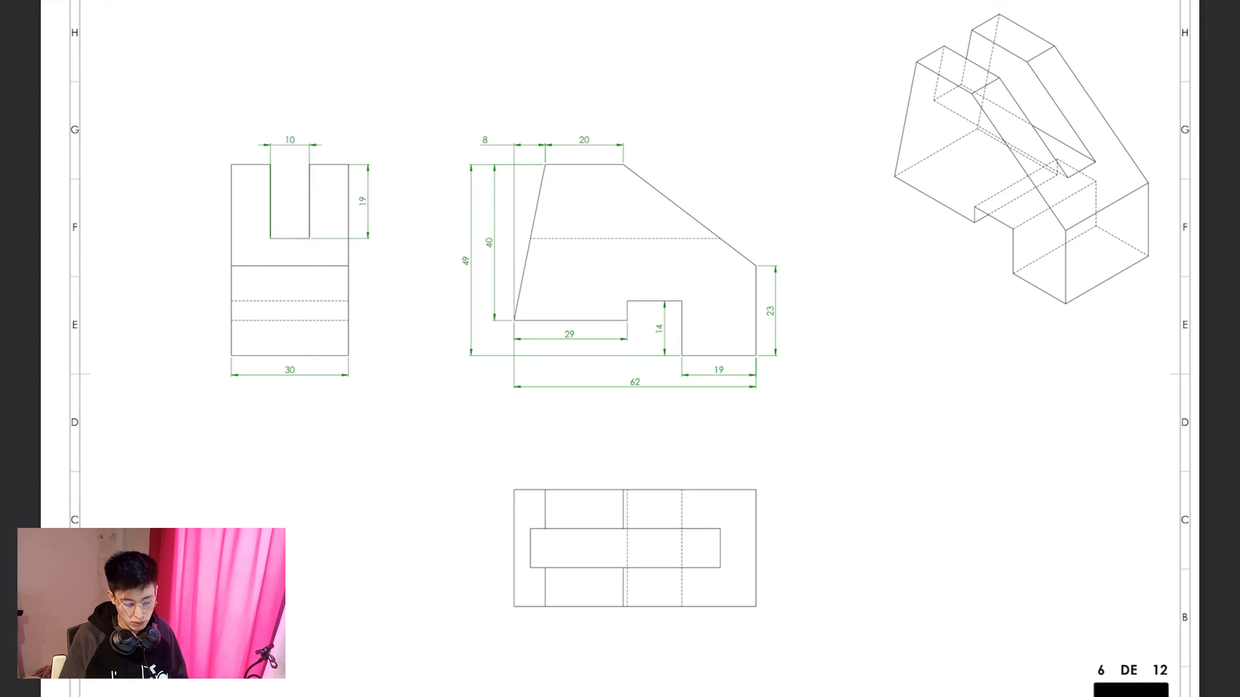
Step: Bracket the pair of projection symbols beneath the top view with one freehand line
{"action": "scroll", "coordinate": [620, 349], "scroll_direction": "down", "scroll_amount": 6}
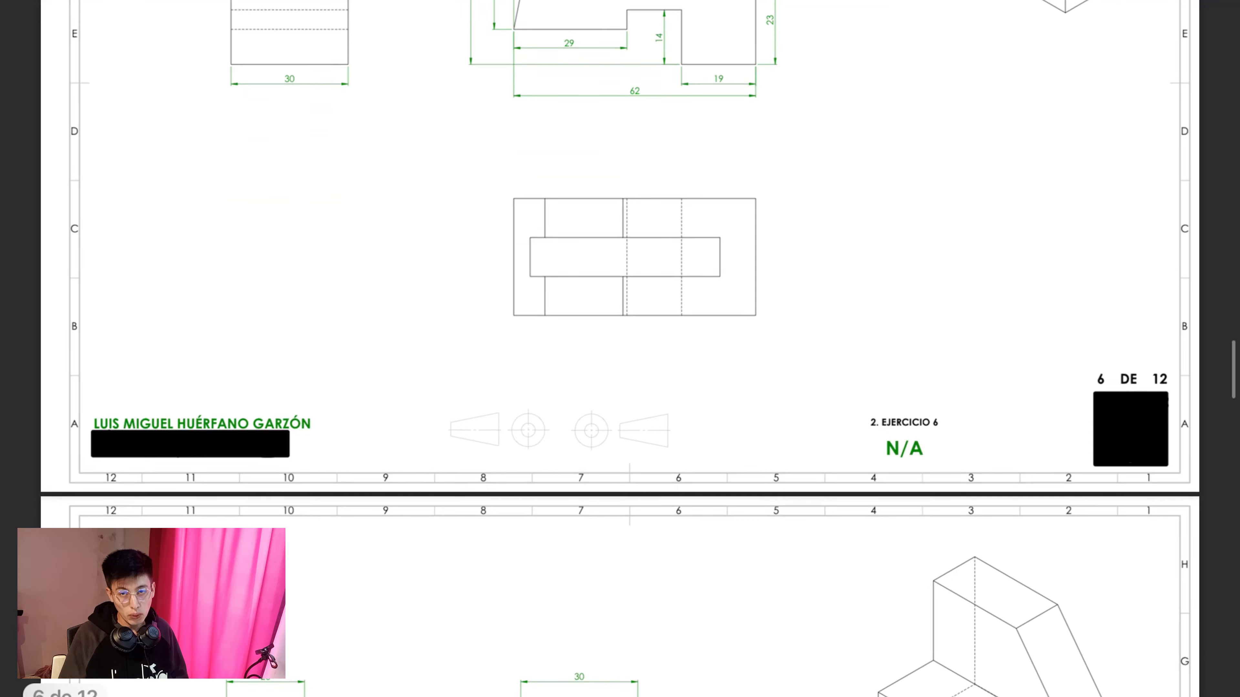
{"action": "scroll", "coordinate": [406, 505], "scroll_direction": "up", "scroll_amount": 3, "text": "ctrl"}
{"action": "scroll", "coordinate": [449, 443], "scroll_direction": "up", "scroll_amount": 3, "text": "ctrl"}
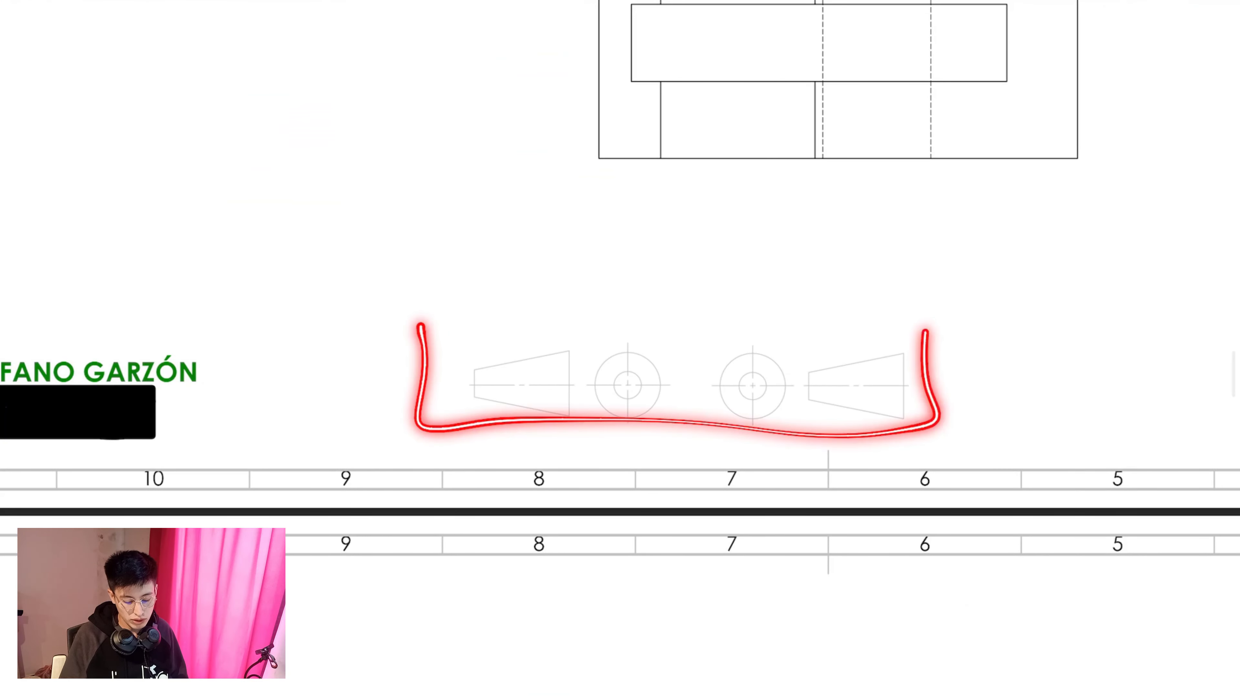